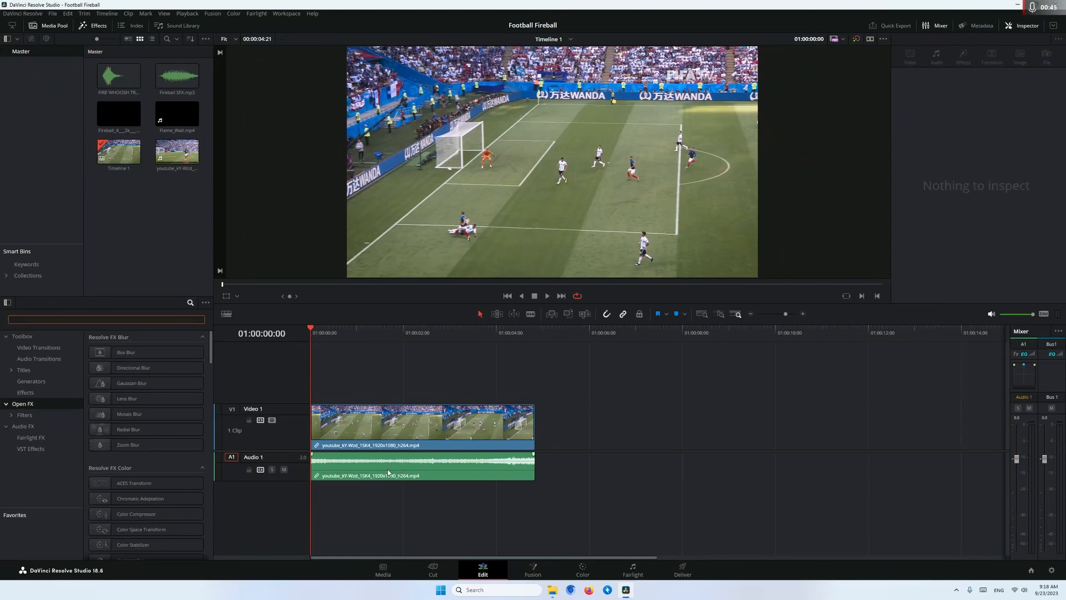
Mute the Audio 1 track and split the football clip at 01:00:02:14, right after the ball is kicked
{"action": "left_click", "coordinate": [284, 469]}
{"action": "key", "text": "space"}
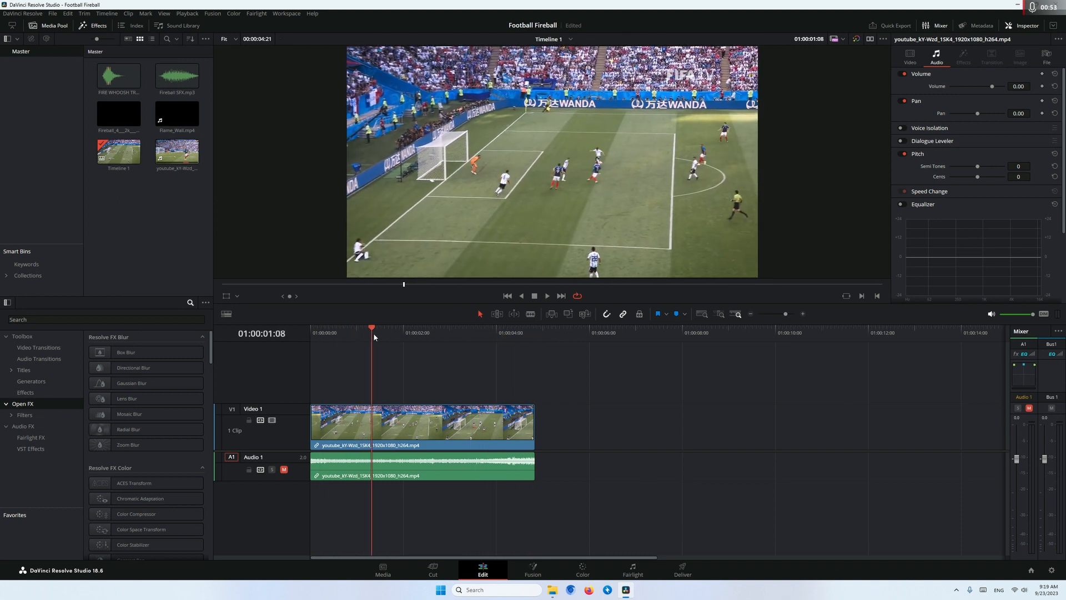
{"action": "left_click_drag", "start_coordinate": [373, 331], "coordinate": [433, 340]}
{"action": "key", "text": "Left"}
{"action": "key", "text": "Left"}
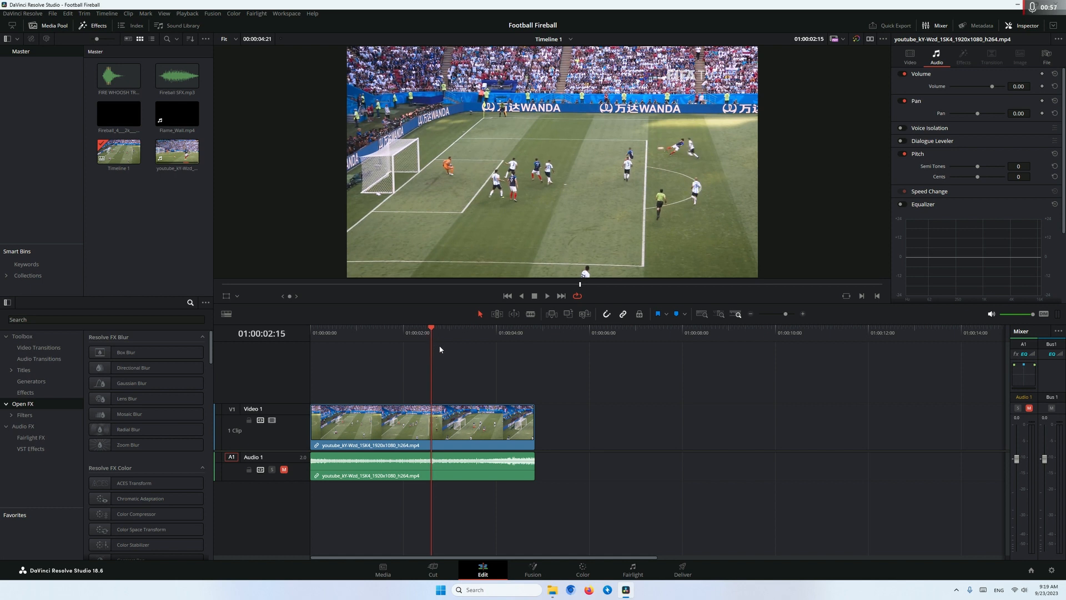
{"action": "key", "text": "b"}
{"action": "left_click", "coordinate": [432, 420]}
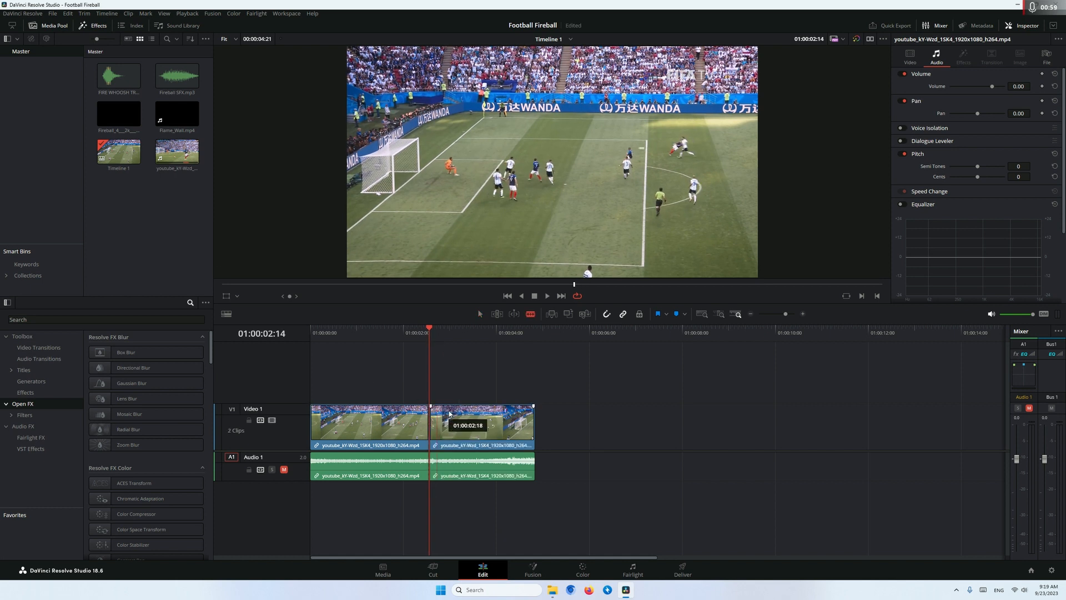
Convert the clip segment after the cut into a Fusion clip and open its node composition
{"action": "right_click", "coordinate": [456, 414]}
{"action": "left_click", "coordinate": [488, 109]}
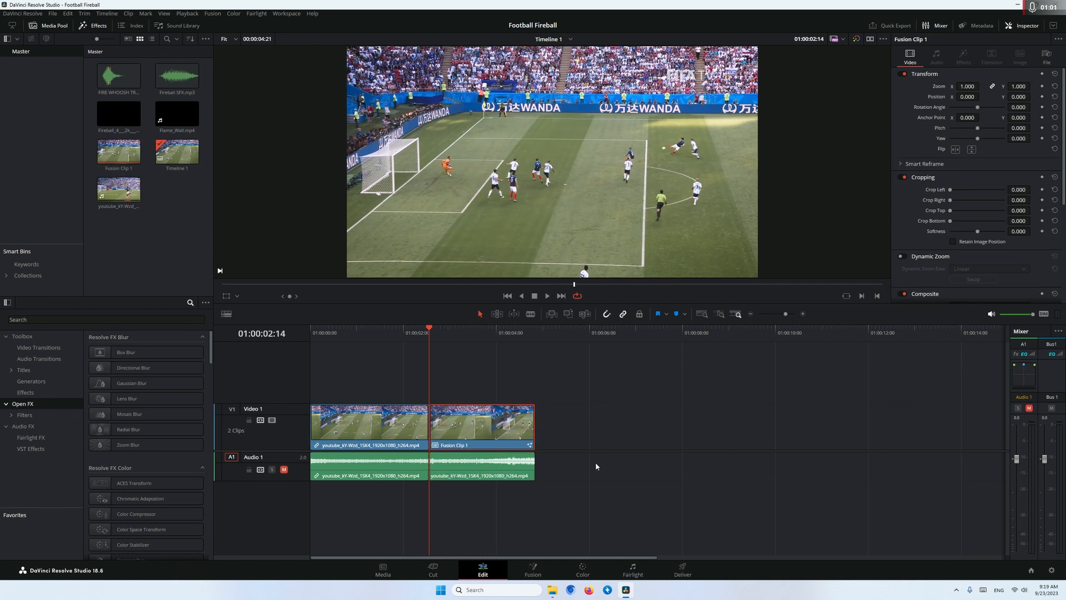
{"action": "left_click", "coordinate": [533, 569]}
{"action": "scroll", "coordinate": [413, 430], "scroll_direction": "up", "scroll_amount": 2}
{"action": "left_click_drag", "start_coordinate": [445, 439], "coordinate": [800, 451]}
{"action": "scroll", "coordinate": [675, 452], "scroll_direction": "down", "scroll_amount": 2}
{"action": "left_click_drag", "start_coordinate": [545, 436], "coordinate": [474, 462]}
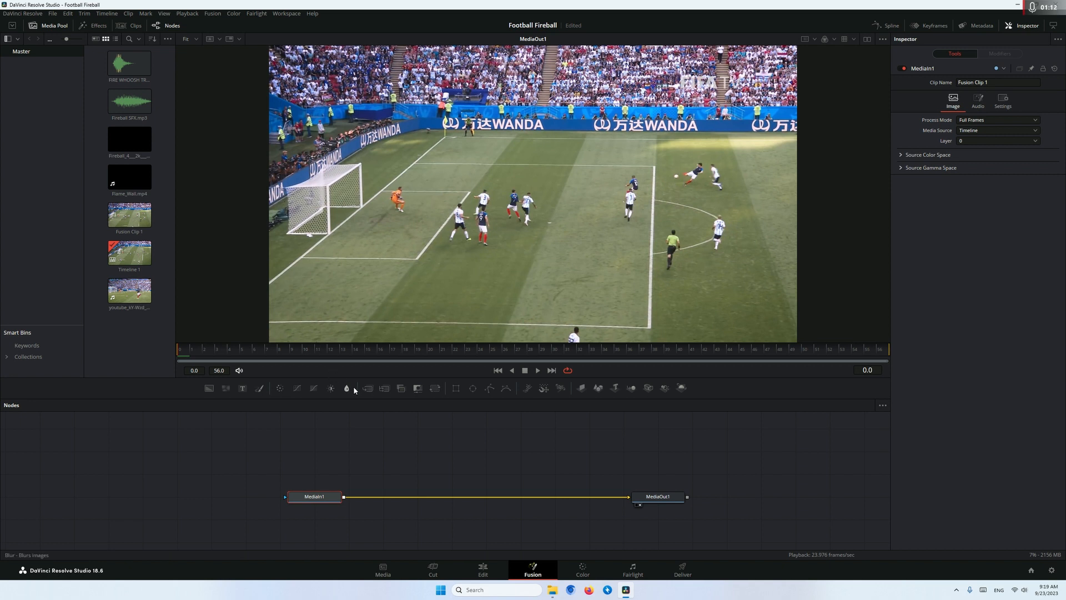
{"action": "left_click_drag", "start_coordinate": [381, 452], "coordinate": [362, 461]}
{"action": "left_click", "coordinate": [359, 464]}
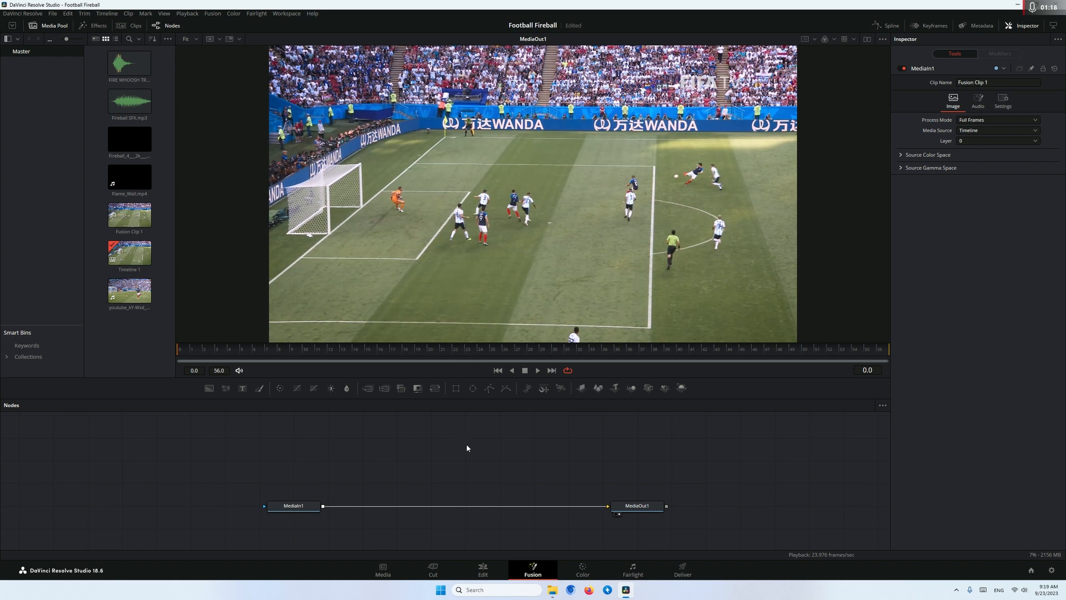
Add a B-Spline mask and draw a closed four-point shape around the ball at frame 0
{"action": "left_click", "coordinate": [505, 388]}
{"action": "scroll", "coordinate": [663, 182], "scroll_direction": "up", "scroll_amount": 3}
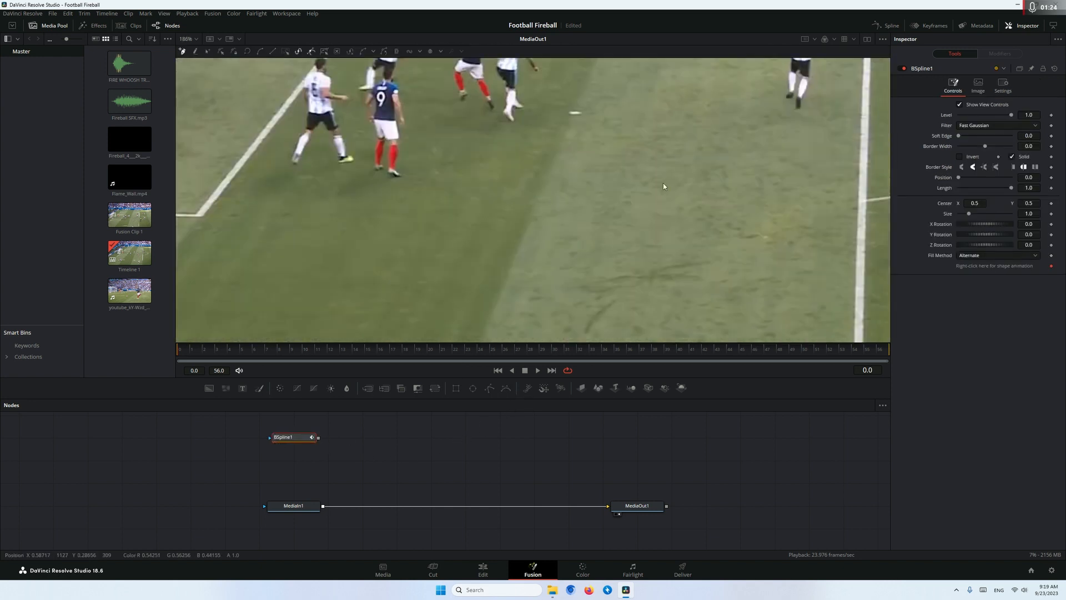
{"action": "left_click_drag", "start_coordinate": [662, 183], "coordinate": [508, 367]}
{"action": "left_click_drag", "start_coordinate": [783, 158], "coordinate": [532, 190]}
{"action": "scroll", "coordinate": [537, 247], "scroll_direction": "up", "scroll_amount": 2}
{"action": "scroll", "coordinate": [538, 250], "scroll_direction": "up", "scroll_amount": 2}
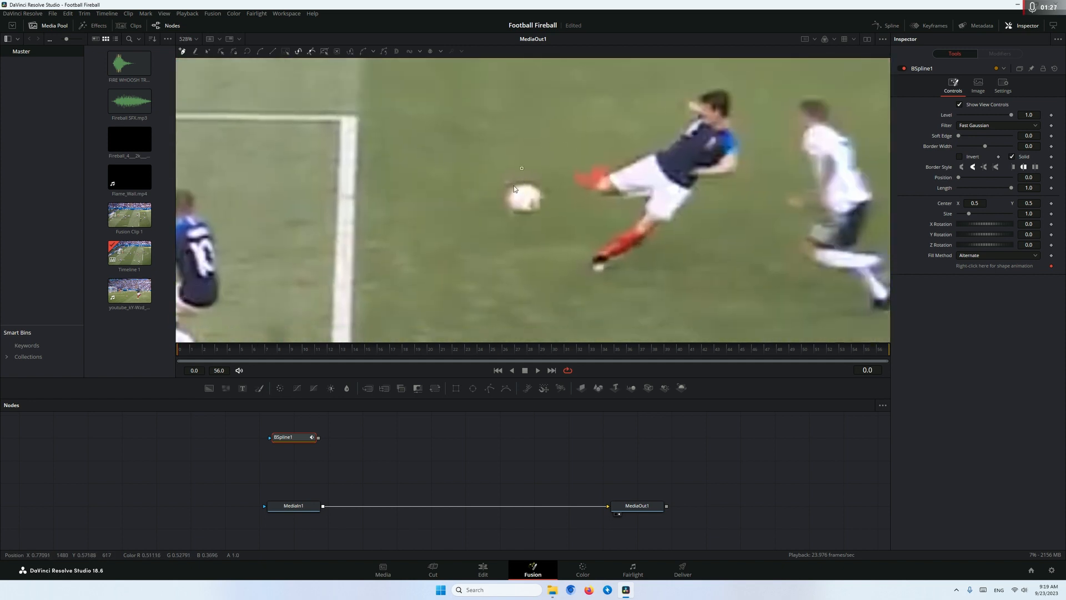
{"action": "left_click", "coordinate": [526, 220]}
{"action": "left_click", "coordinate": [544, 198]}
{"action": "left_click", "coordinate": [522, 168]}
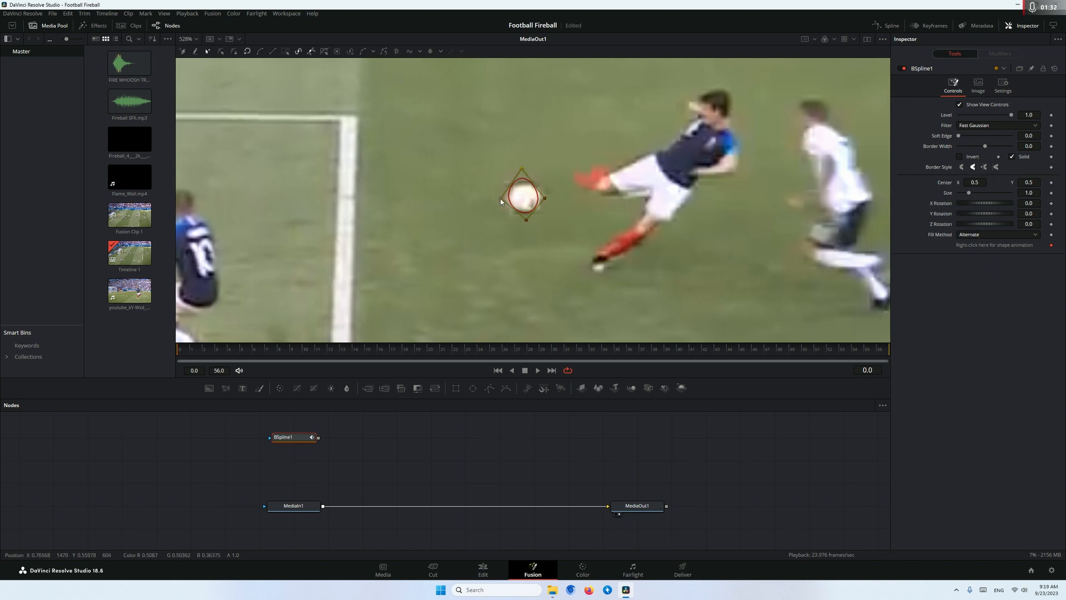
Adjust the B-Spline's points so the outline fits the ball more closely at frame 0
{"action": "left_click_drag", "start_coordinate": [488, 200], "coordinate": [490, 201]}
{"action": "left_click_drag", "start_coordinate": [521, 168], "coordinate": [521, 166]}
{"action": "left_click_drag", "start_coordinate": [544, 200], "coordinate": [523, 230]}
Move the B-Spline onto the ball at frame 10 and reshape it to the motion-blurred ball
{"action": "scroll", "coordinate": [396, 192], "scroll_direction": "down", "scroll_amount": 1}
{"action": "left_click_drag", "start_coordinate": [415, 204], "coordinate": [533, 202]}
{"action": "left_click_drag", "start_coordinate": [237, 355], "coordinate": [303, 355]}
{"action": "left_click_drag", "start_coordinate": [345, 258], "coordinate": [626, 255]}
{"action": "left_click_drag", "start_coordinate": [873, 194], "coordinate": [408, 199]}
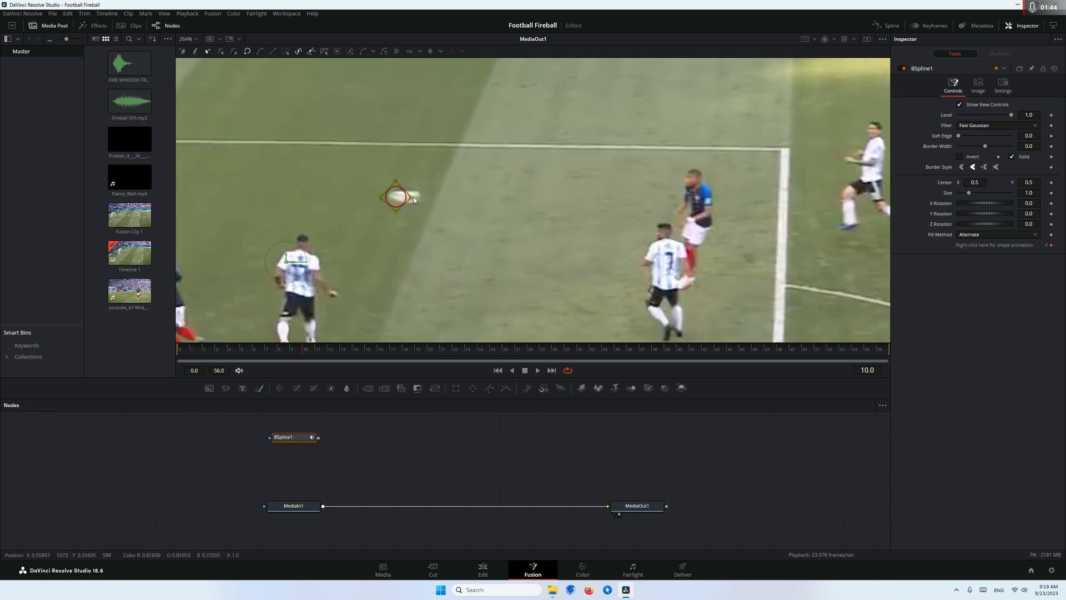
{"action": "left_click", "coordinate": [429, 196]}
{"action": "left_click_drag", "start_coordinate": [395, 183], "coordinate": [398, 189]}
Refit the B-Spline to the ball's position and blur at frames 6, 3 and 2
{"action": "left_click_drag", "start_coordinate": [289, 351], "coordinate": [254, 350]}
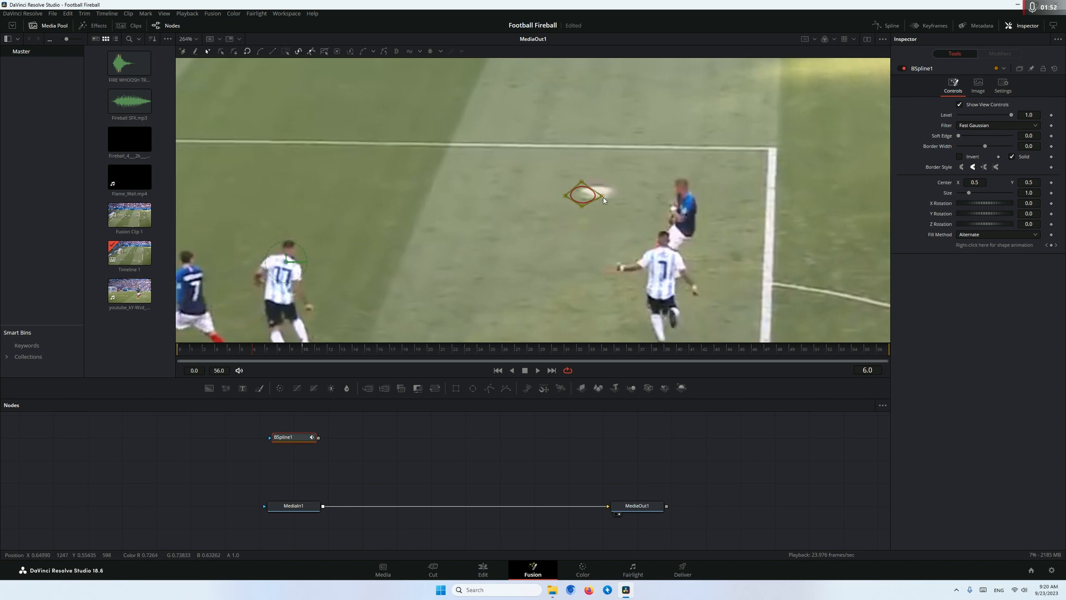
{"action": "left_click_drag", "start_coordinate": [603, 198], "coordinate": [612, 196]}
{"action": "left_click_drag", "start_coordinate": [737, 212], "coordinate": [565, 228]}
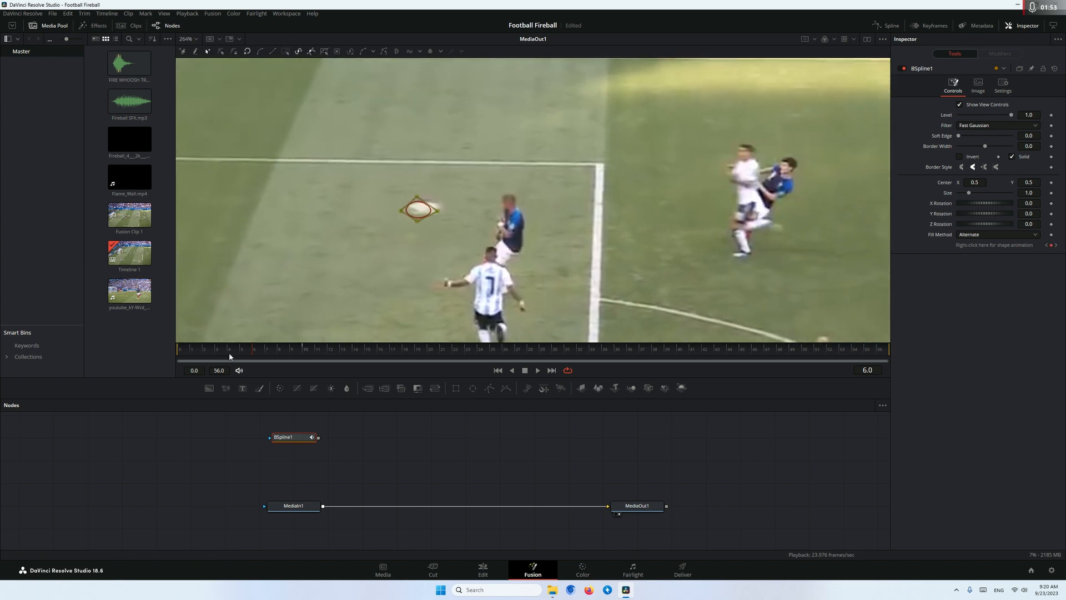
{"action": "left_click", "coordinate": [217, 353]}
{"action": "mouse_move", "coordinate": [518, 186]}
{"action": "left_mouse_down"}
{"action": "mouse_move", "coordinate": [403, 188]}
{"action": "mouse_move", "coordinate": [491, 241]}
{"action": "left_mouse_up"}
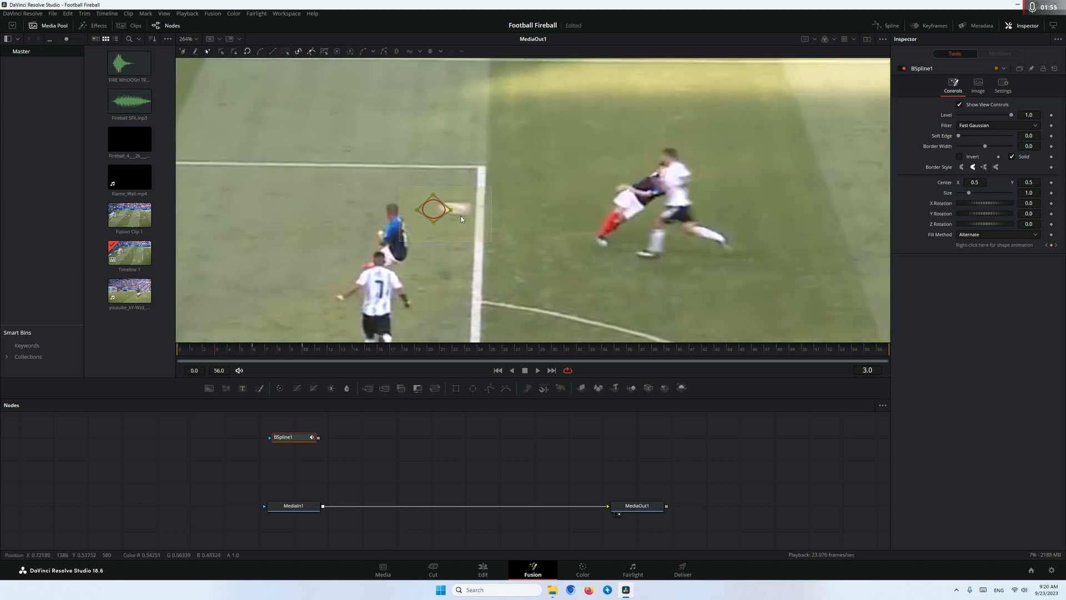
{"action": "mouse_move", "coordinate": [450, 210]}
{"action": "left_mouse_down"}
{"action": "mouse_move", "coordinate": [470, 209]}
{"action": "mouse_move", "coordinate": [449, 197]}
{"action": "left_mouse_up"}
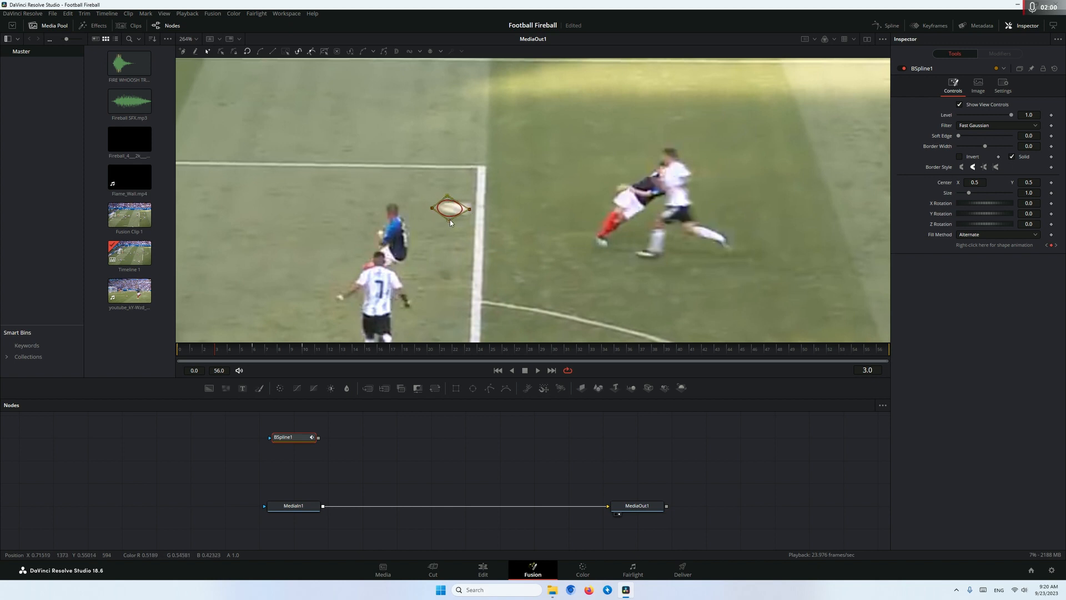
{"action": "left_click", "coordinate": [204, 349]}
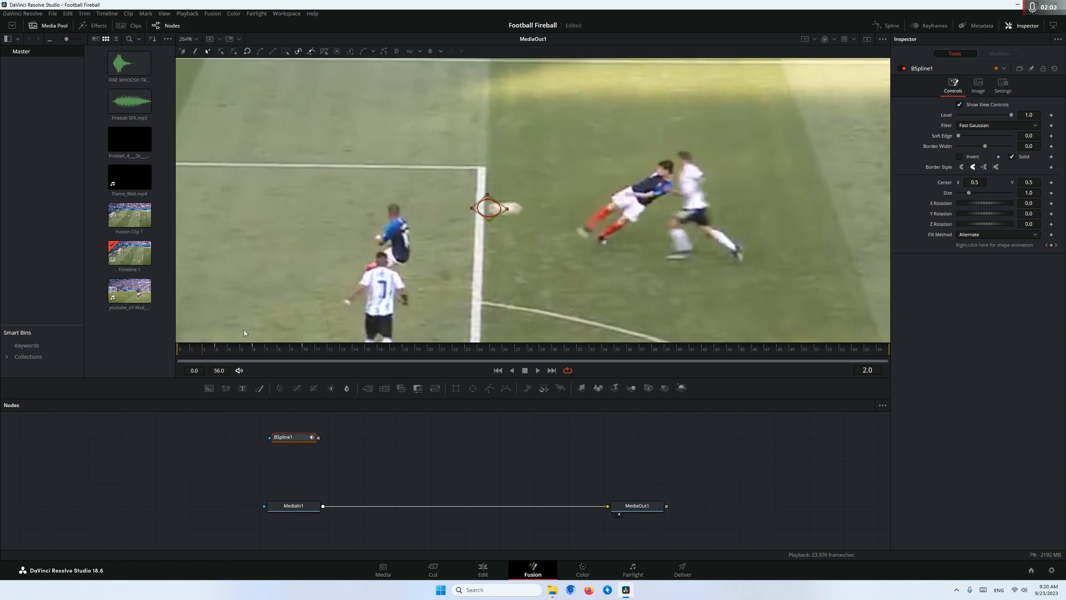
{"action": "left_click_drag", "start_coordinate": [470, 209], "coordinate": [501, 199]}
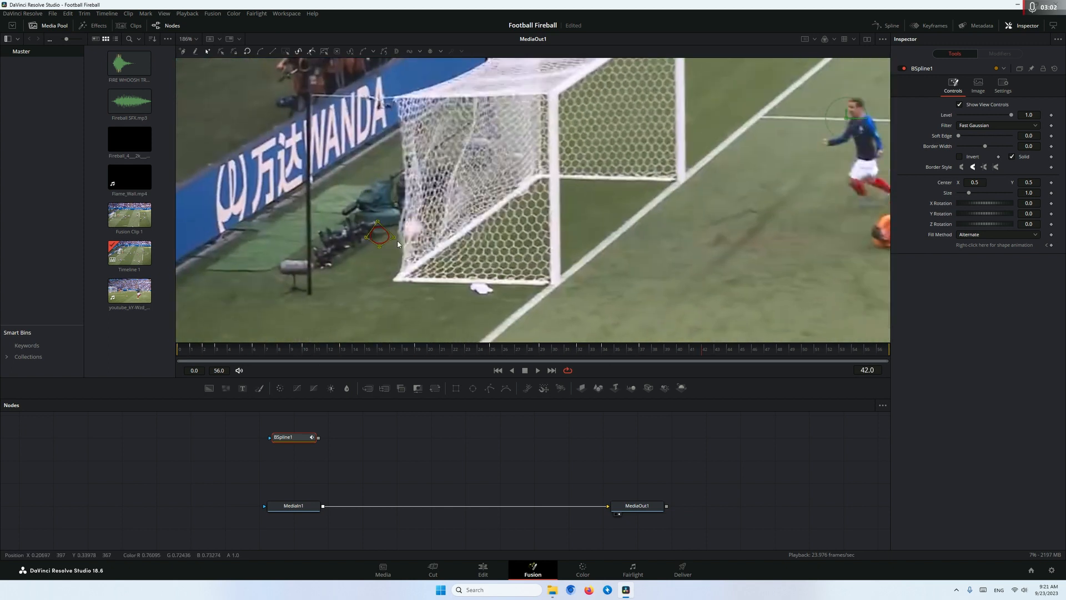
Continue keyframing the B-Spline along the ball's path up to frame 56 and review its motion through the clip
{"action": "left_click_drag", "start_coordinate": [577, 355], "coordinate": [805, 353]}
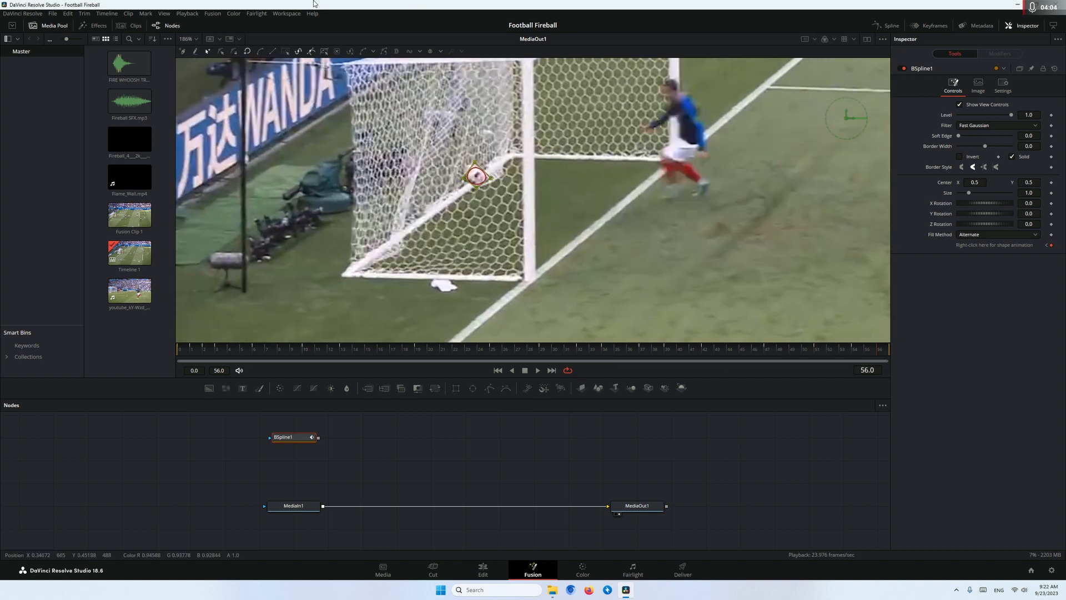
{"action": "scroll", "coordinate": [497, 171], "scroll_direction": "down", "scroll_amount": 6}
{"action": "left_click_drag", "start_coordinate": [562, 167], "coordinate": [463, 207]}
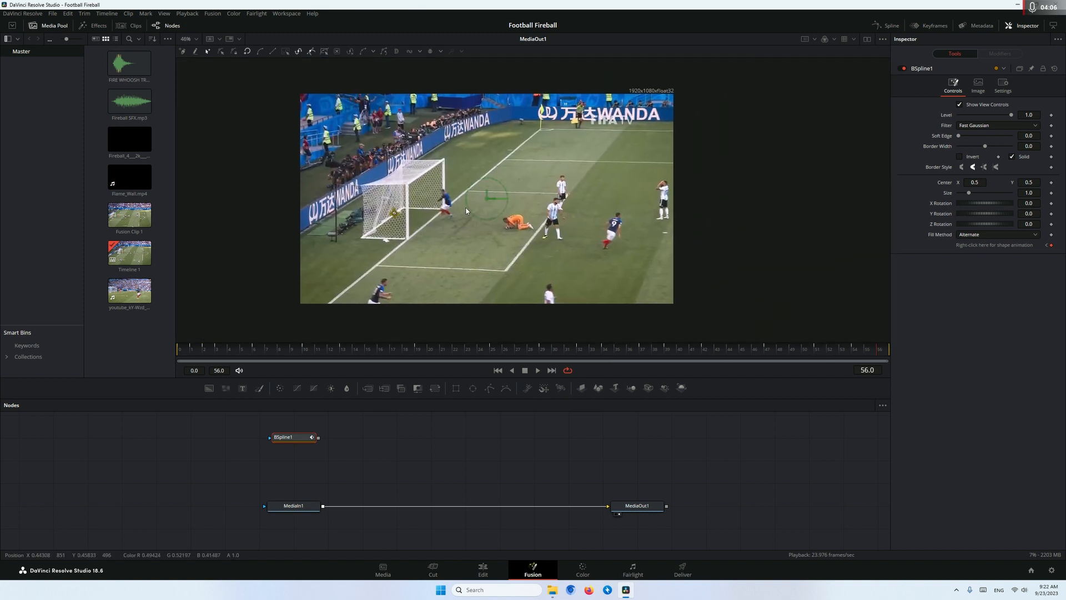
{"action": "left_click_drag", "start_coordinate": [203, 349], "coordinate": [256, 361]}
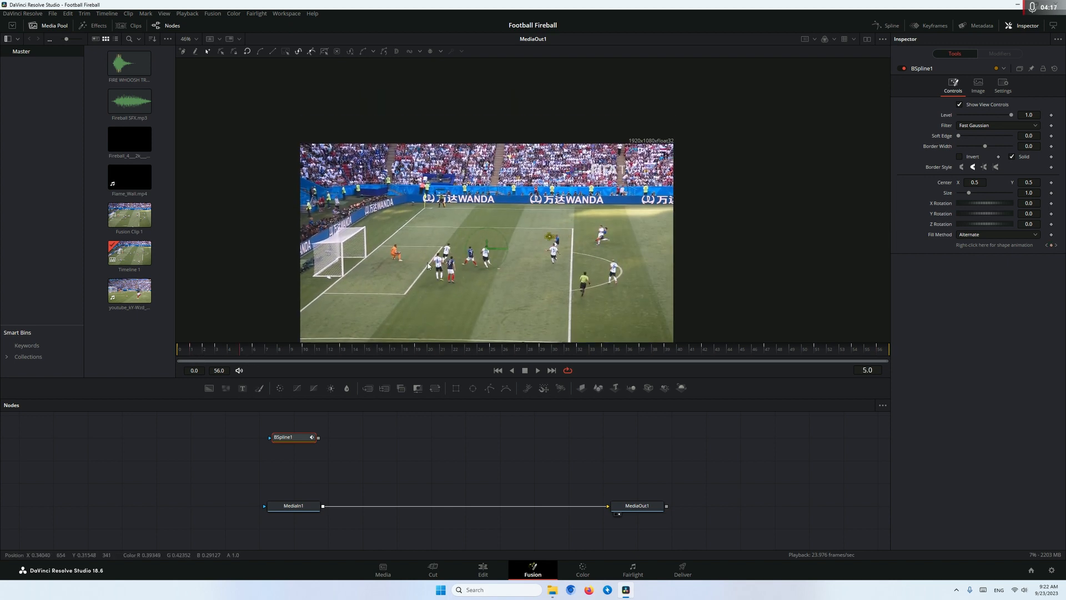
{"action": "scroll", "coordinate": [440, 251], "scroll_direction": "up", "scroll_amount": 1}
{"action": "scroll", "coordinate": [441, 251], "scroll_direction": "down", "scroll_amount": 1}
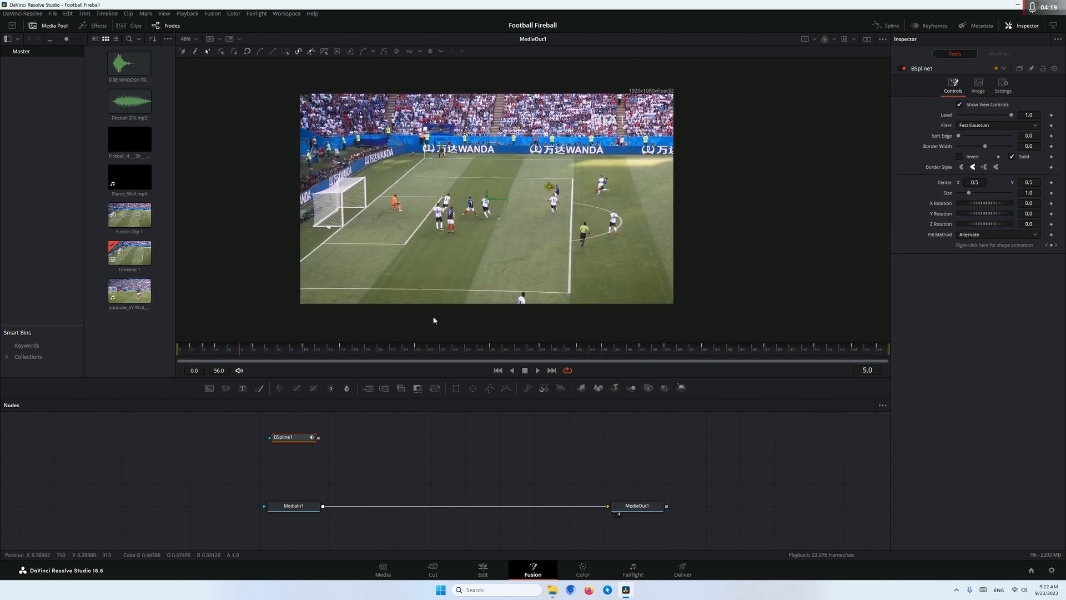
Add a pEmitter node to an empty area of the composition
{"action": "left_click", "coordinate": [398, 451]}
{"action": "key", "text": "shift+space"}
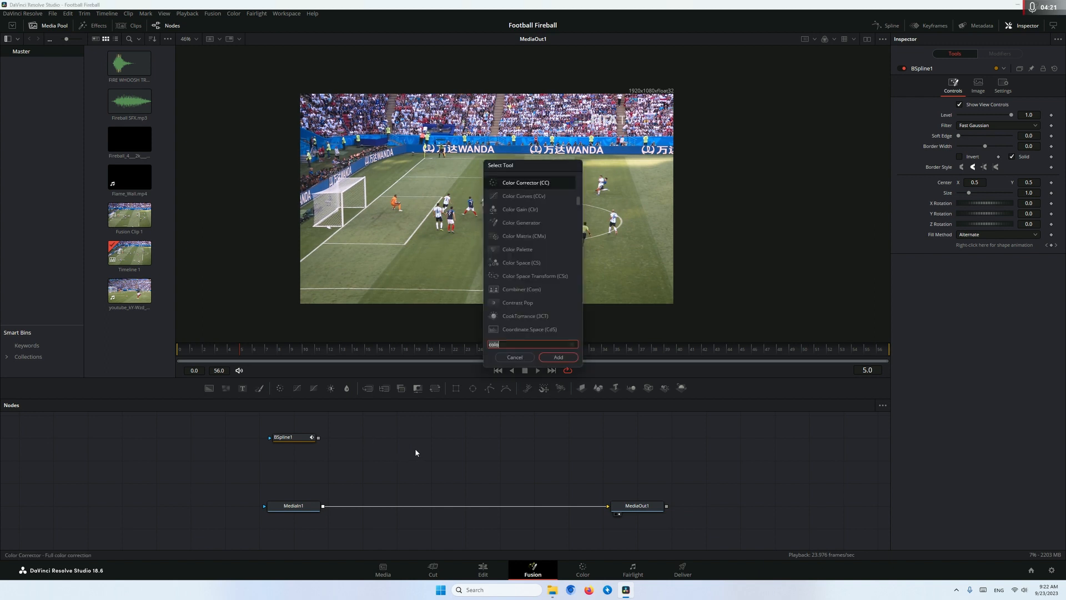
{"action": "type", "text": "pemi"}
{"action": "key", "text": "Return"}
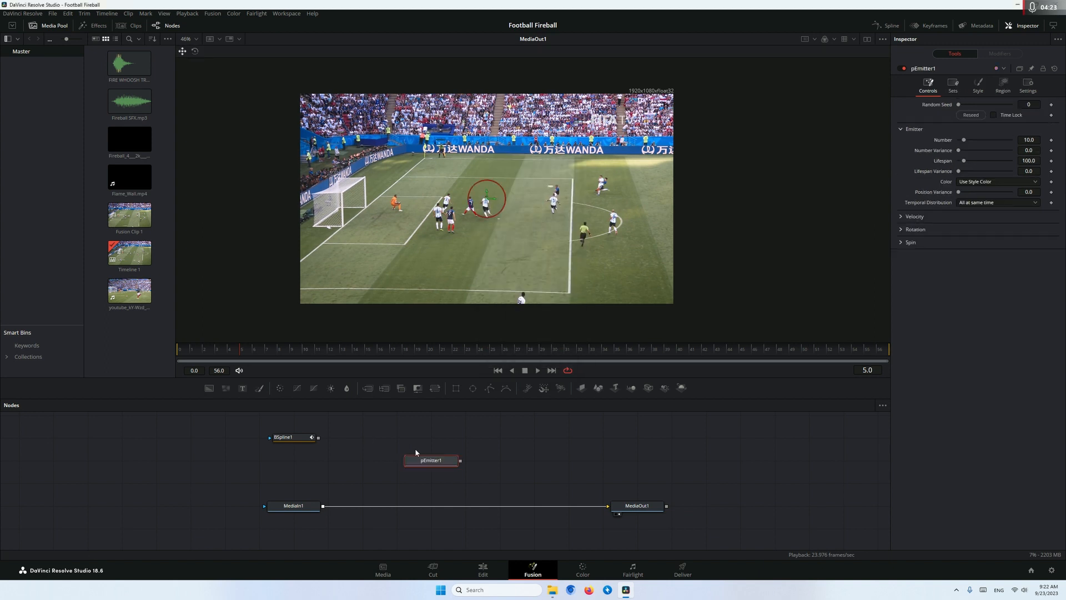
Add a pRender node after the pEmitter, show it in the viewer and set its output mode to 2D
{"action": "key", "text": "shift+space"}
{"action": "type", "text": "prend"}
{"action": "key", "text": "Return"}
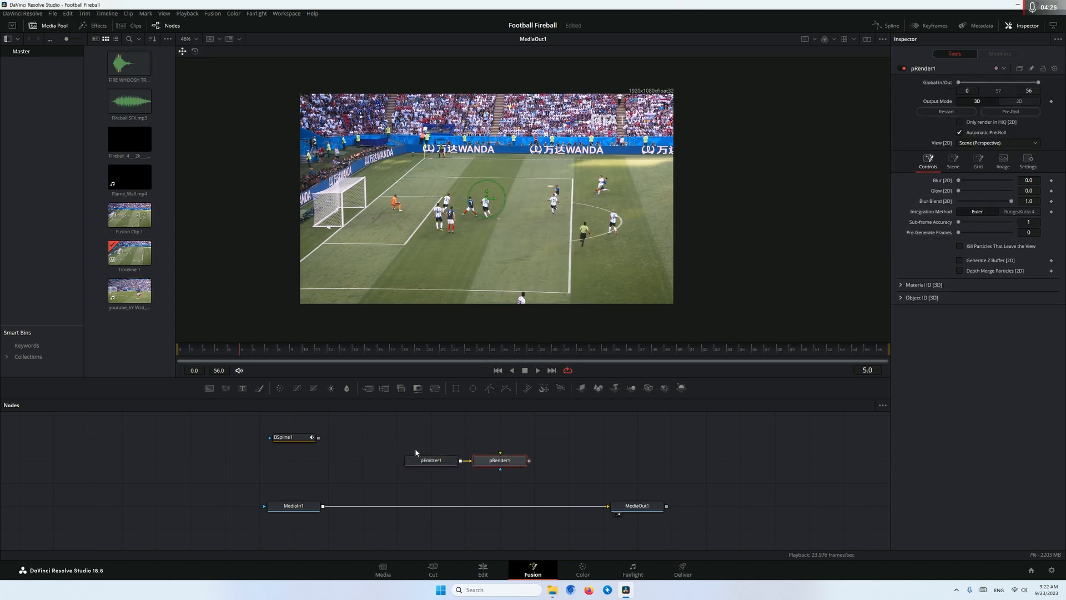
{"action": "key", "text": "1"}
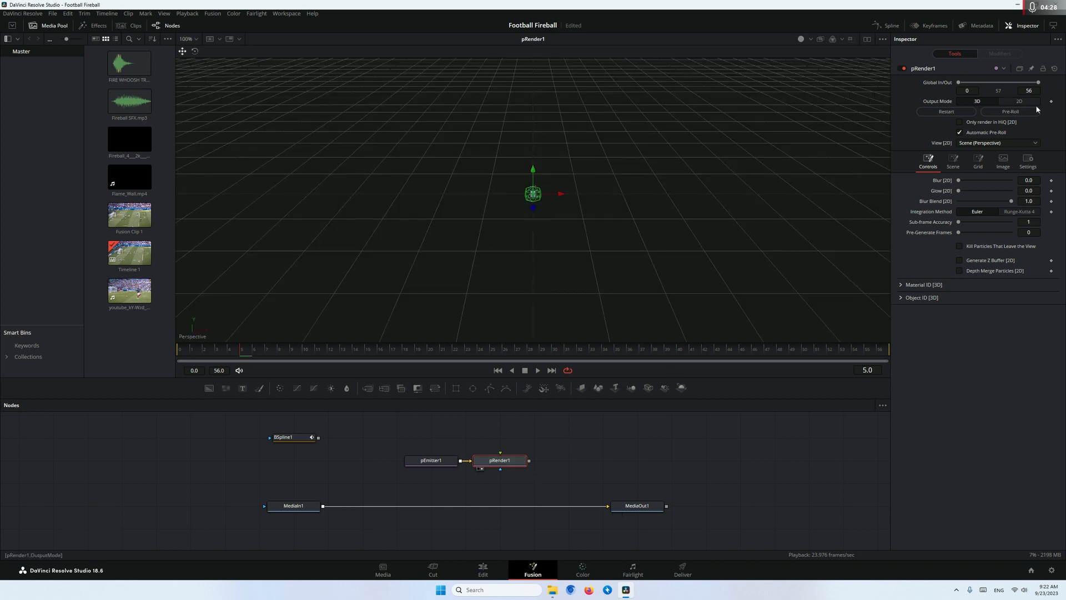
{"action": "left_click", "coordinate": [1018, 101]}
Set the pEmitter's particle number to 100 and its style to NGon with the solid circle type
{"action": "left_click_drag", "start_coordinate": [435, 464], "coordinate": [400, 464]}
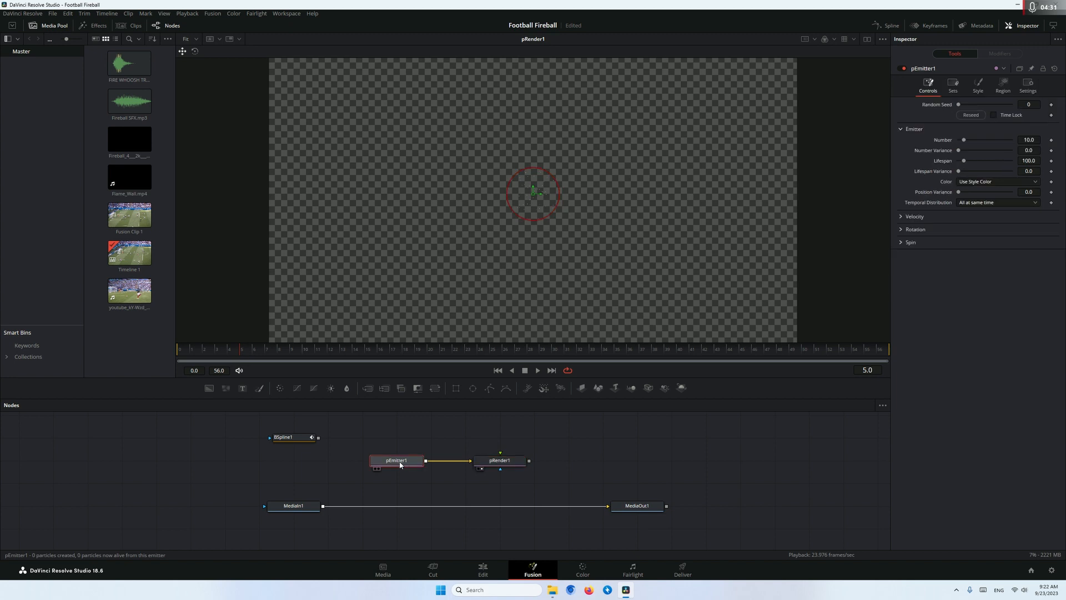
{"action": "left_click_drag", "start_coordinate": [964, 141], "coordinate": [991, 138]}
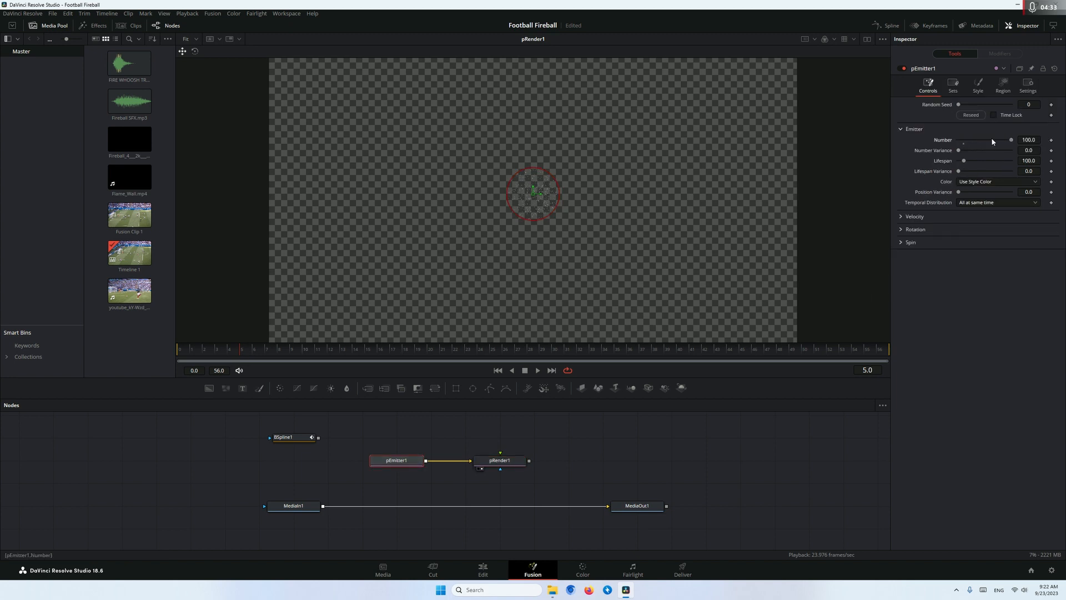
{"action": "left_click", "coordinate": [979, 84]}
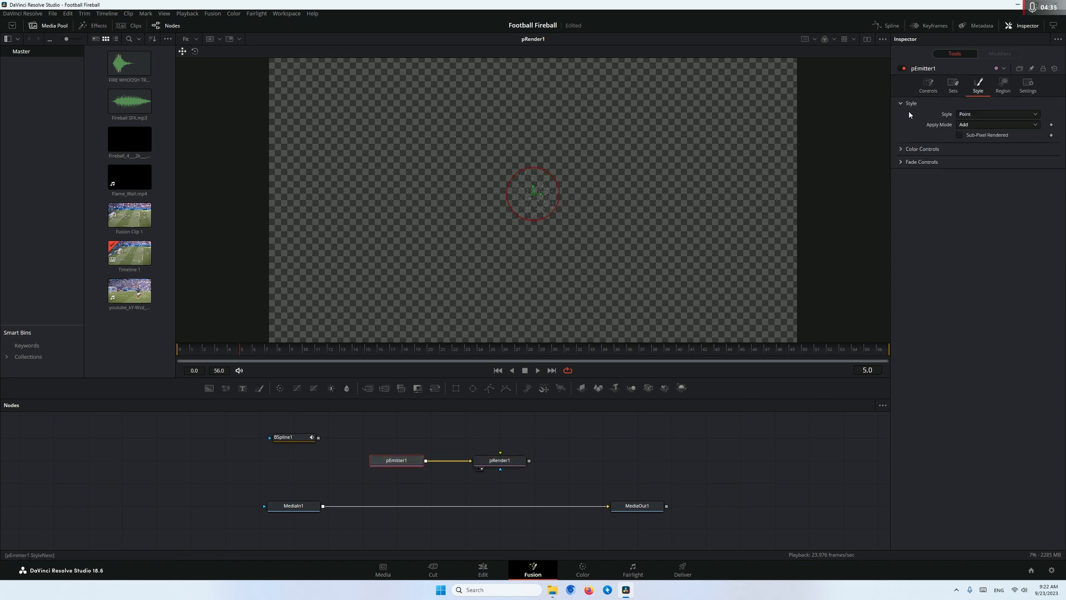
{"action": "left_click", "coordinate": [971, 113]}
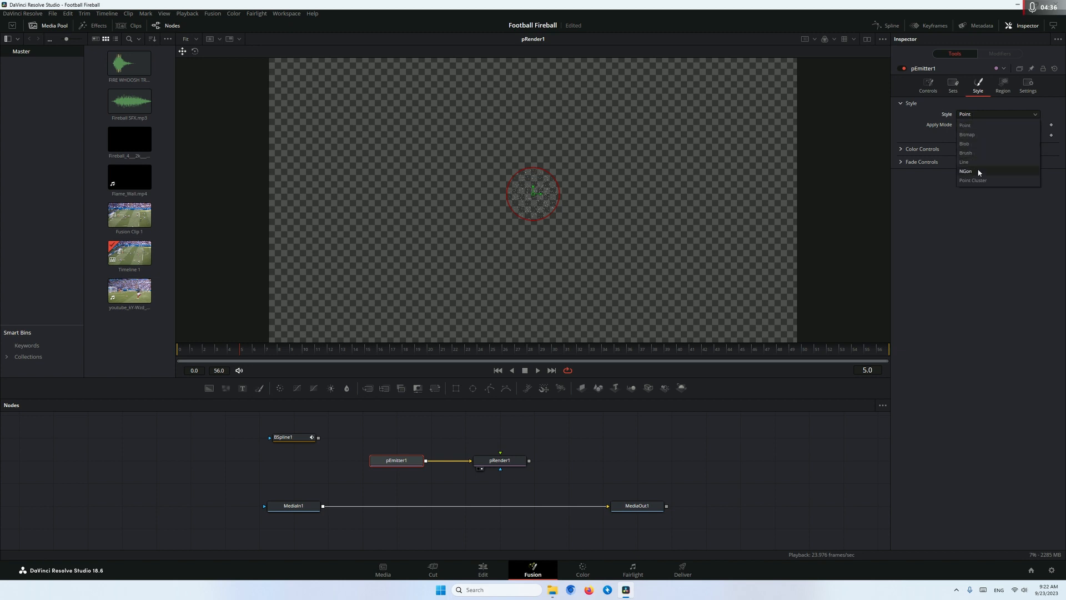
{"action": "left_click", "coordinate": [977, 172]}
{"action": "left_click", "coordinate": [961, 125]}
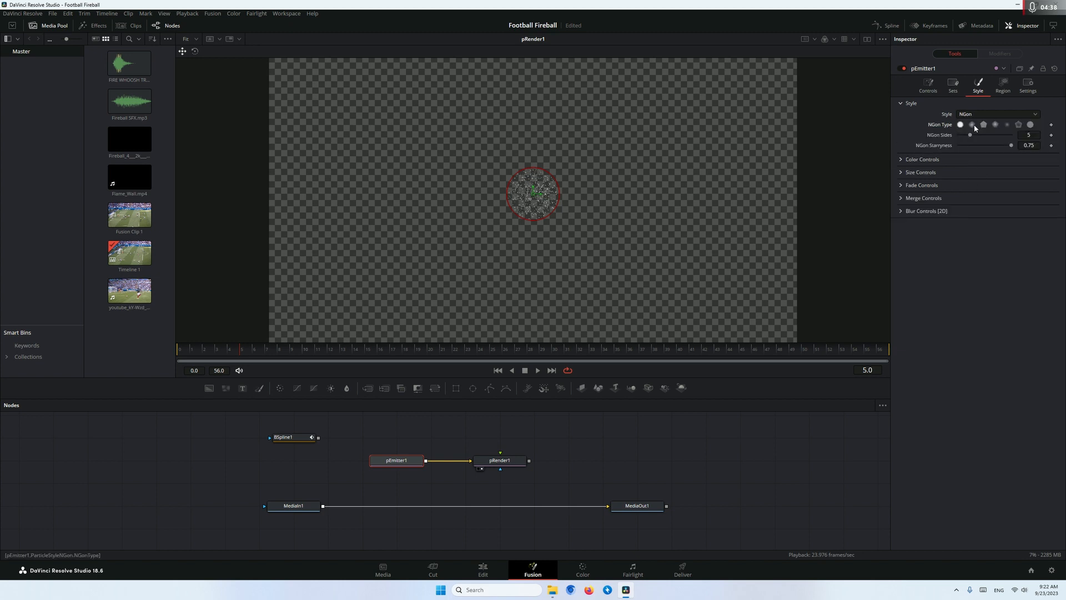
{"action": "left_click", "coordinate": [973, 125]}
{"action": "left_click", "coordinate": [960, 124]}
Set the pEmitter's region to Bitmap, feed the B-Spline mask into it and scrub through the particle trail
{"action": "left_click", "coordinate": [1004, 86]}
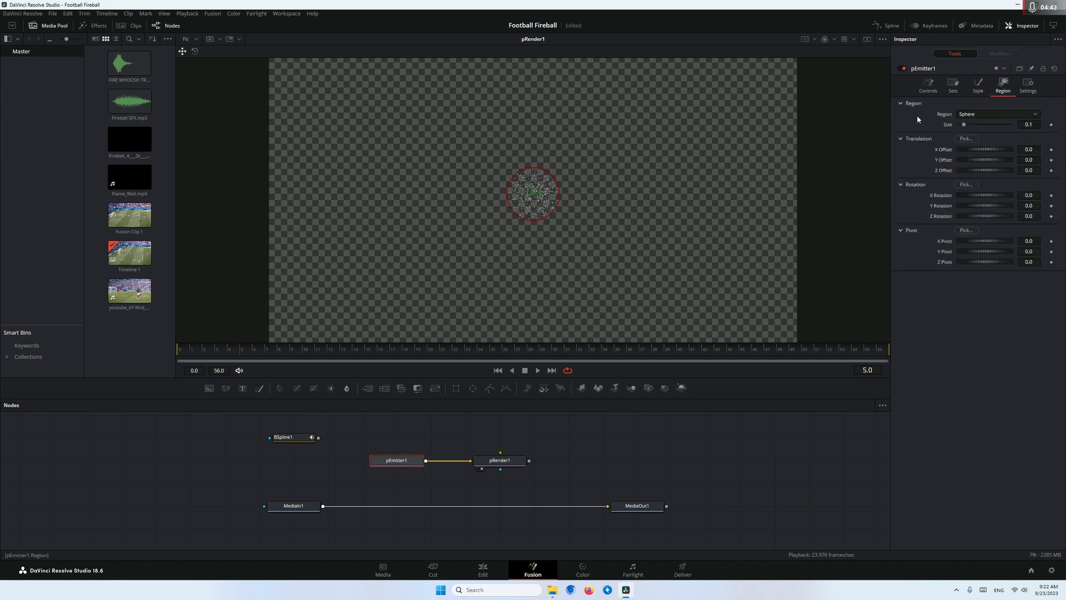
{"action": "left_click", "coordinate": [968, 115]}
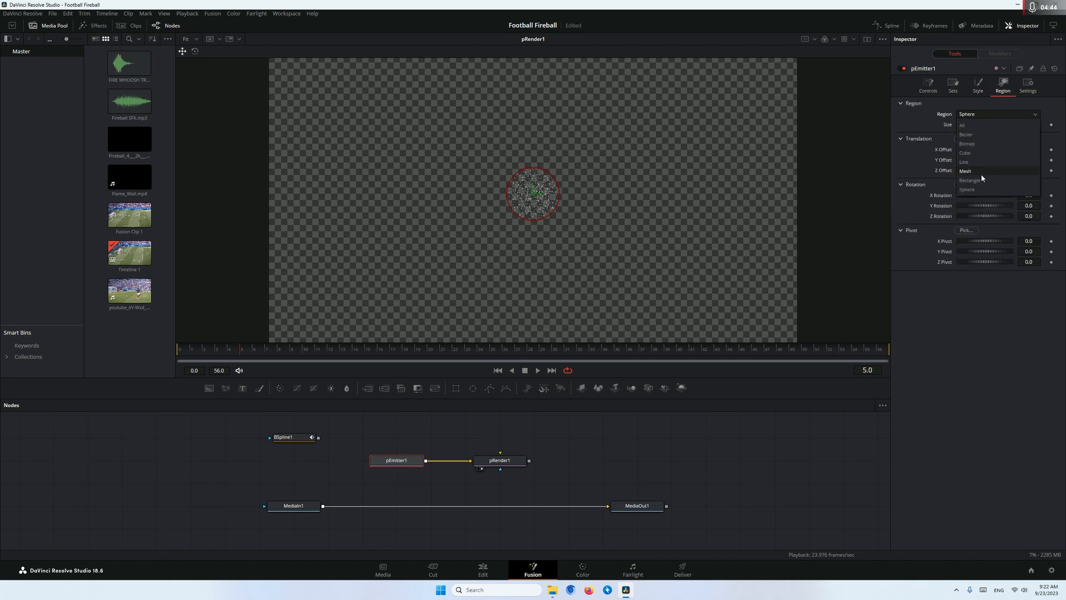
{"action": "left_click", "coordinate": [971, 144]}
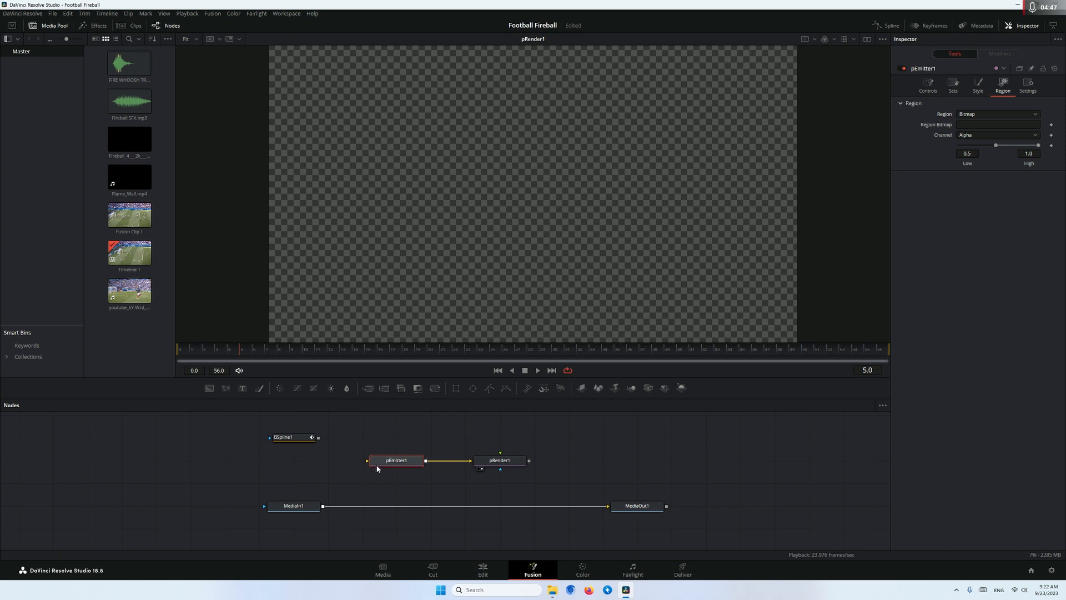
{"action": "left_click_drag", "start_coordinate": [313, 439], "coordinate": [367, 460]}
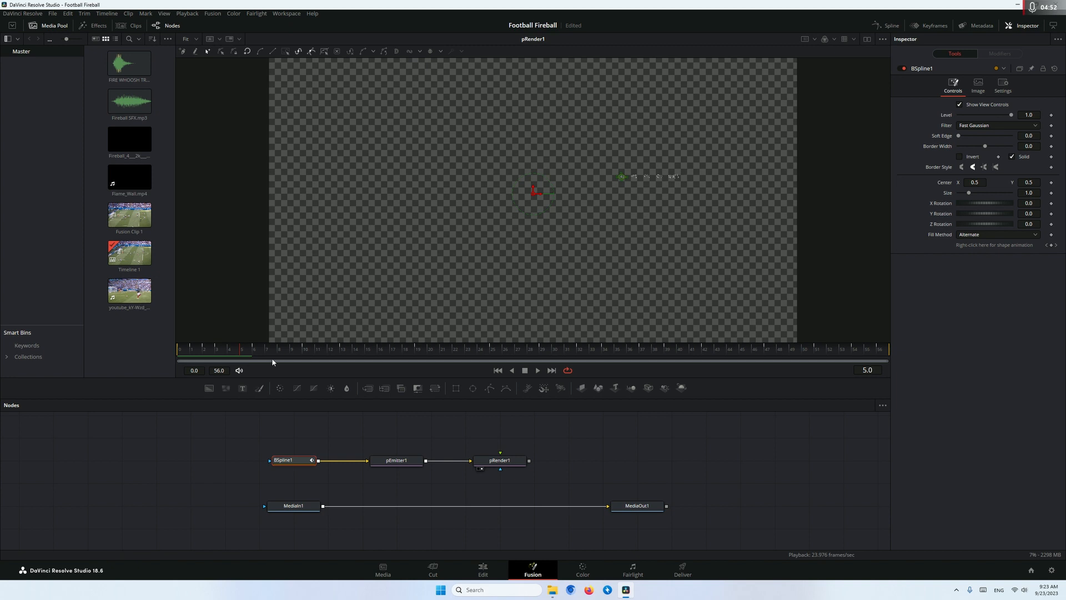
{"action": "left_click_drag", "start_coordinate": [228, 354], "coordinate": [328, 356]}
{"action": "left_click_drag", "start_coordinate": [436, 353], "coordinate": [717, 356]}
Realign the B-Spline and pEmitter nodes and merge the pRender output over the MediaIn footage
{"action": "left_click_drag", "start_coordinate": [305, 460], "coordinate": [237, 438]}
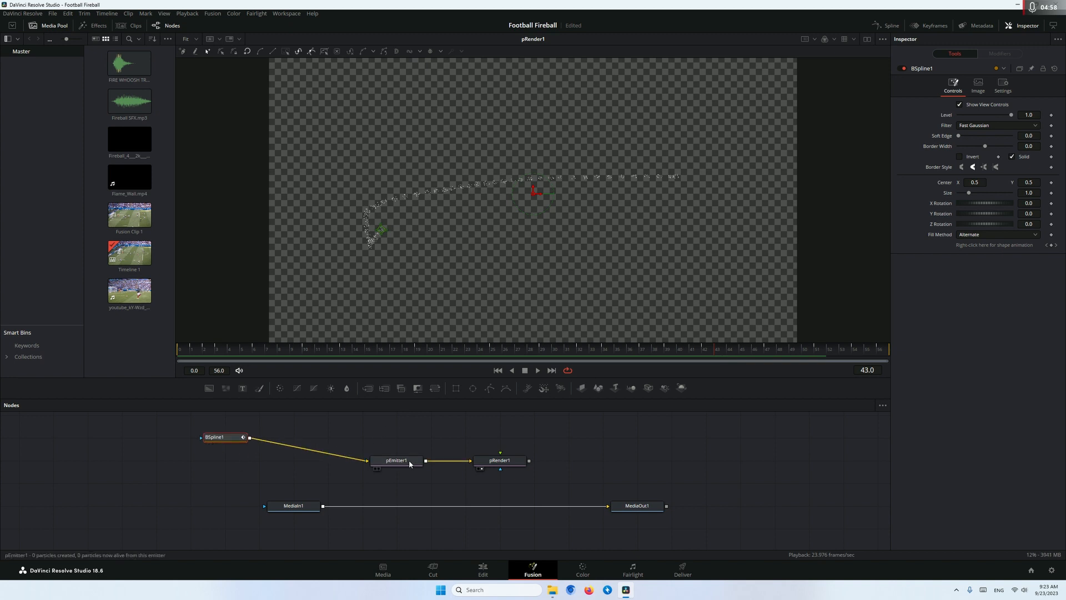
{"action": "left_click_drag", "start_coordinate": [408, 463], "coordinate": [306, 440]}
{"action": "left_click_drag", "start_coordinate": [500, 462], "coordinate": [326, 507]}
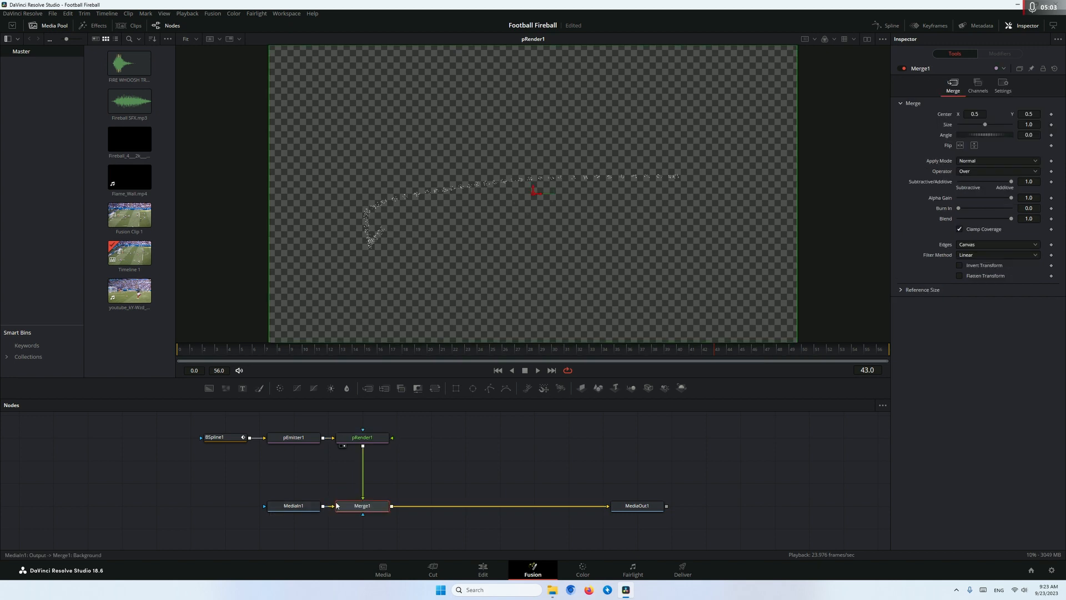
Show the Merge node in the viewer and play the clip to review the particles over the footage
{"action": "key", "text": "1"}
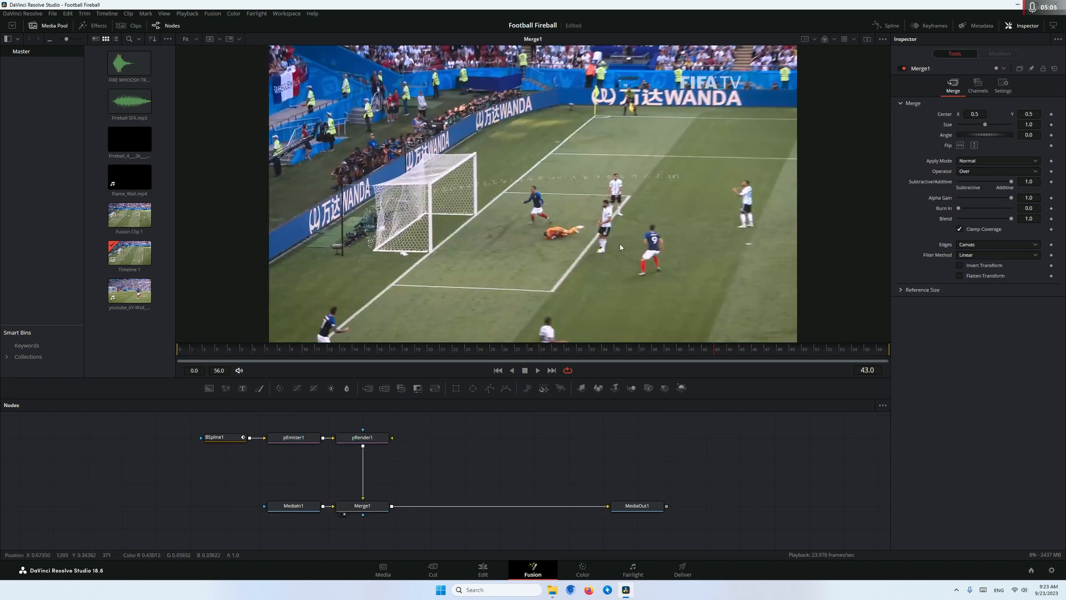
{"action": "left_click_drag", "start_coordinate": [614, 249], "coordinate": [573, 272]}
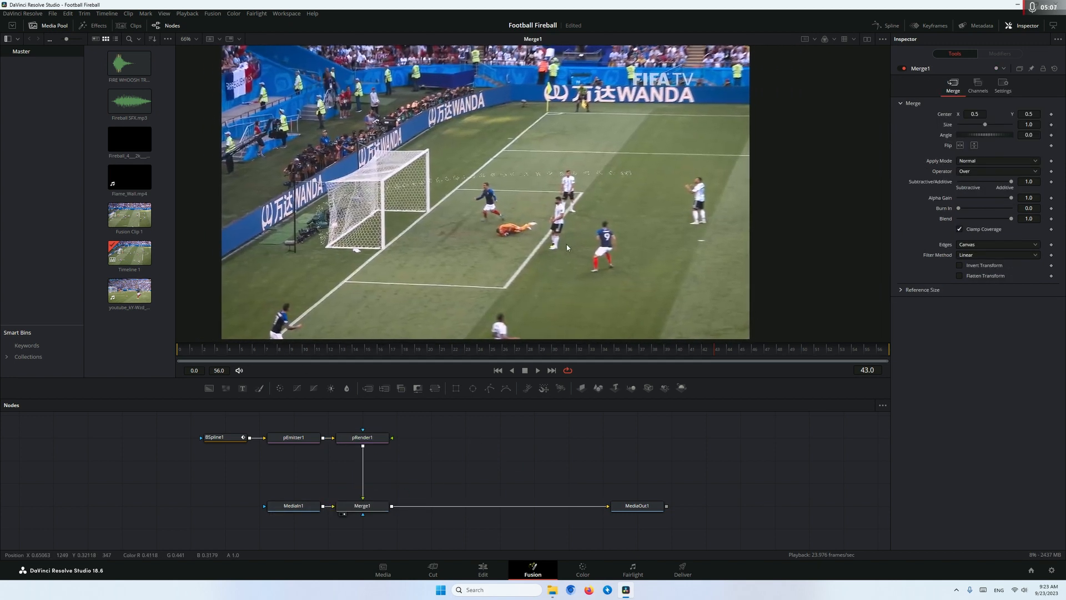
{"action": "left_click_drag", "start_coordinate": [218, 356], "coordinate": [284, 360]}
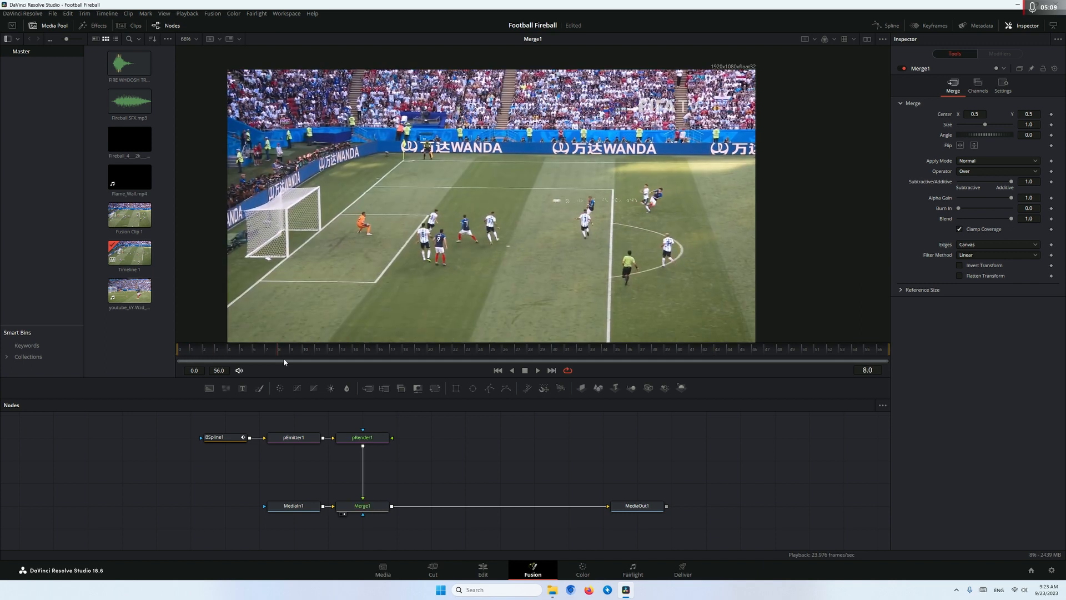
{"action": "key", "text": "space"}
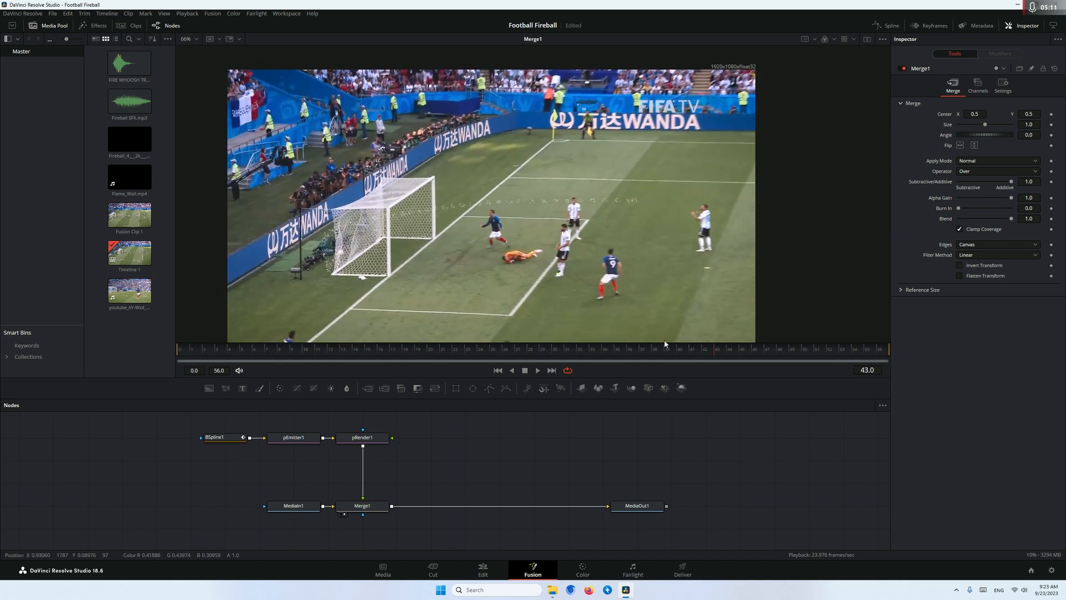
{"action": "left_click", "coordinate": [343, 349]}
Set the starting colour of the pEmitter's Color Over Life gradient to orange
{"action": "left_click", "coordinate": [297, 439]}
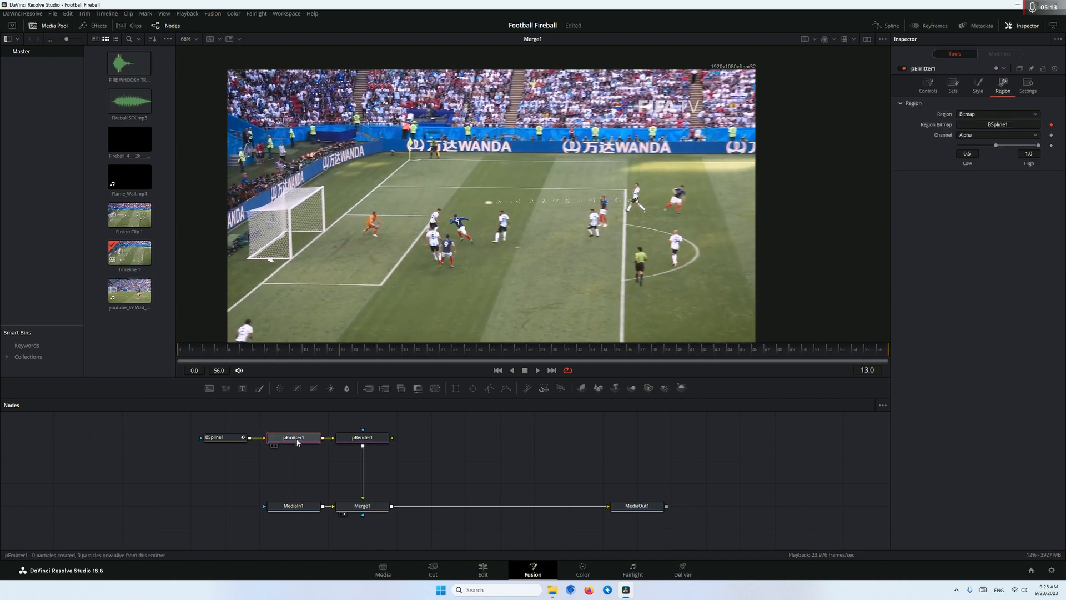
{"action": "left_click", "coordinate": [977, 84]}
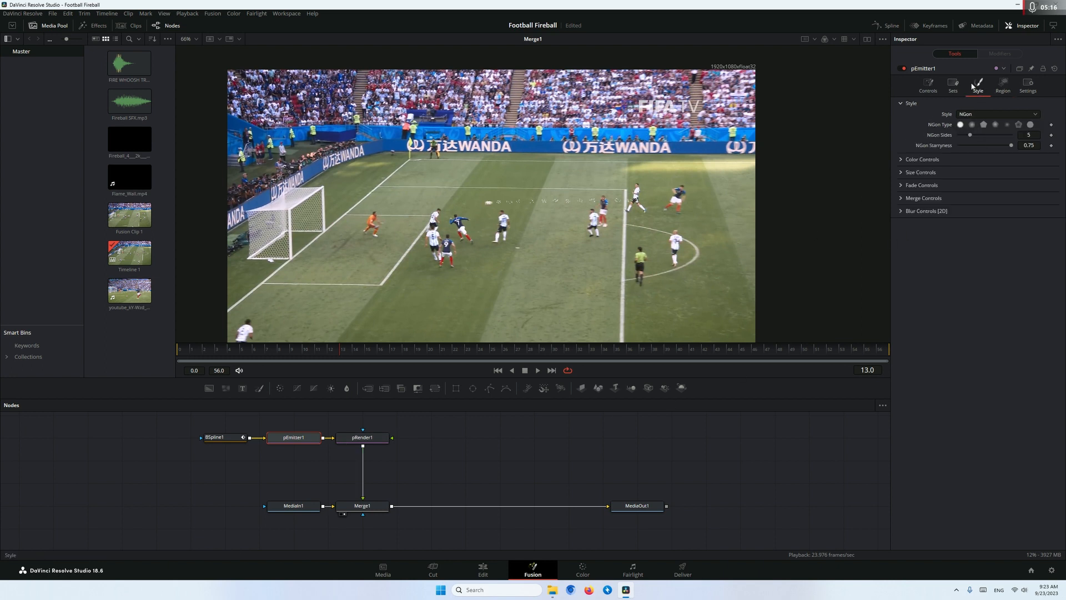
{"action": "left_click", "coordinate": [902, 160]}
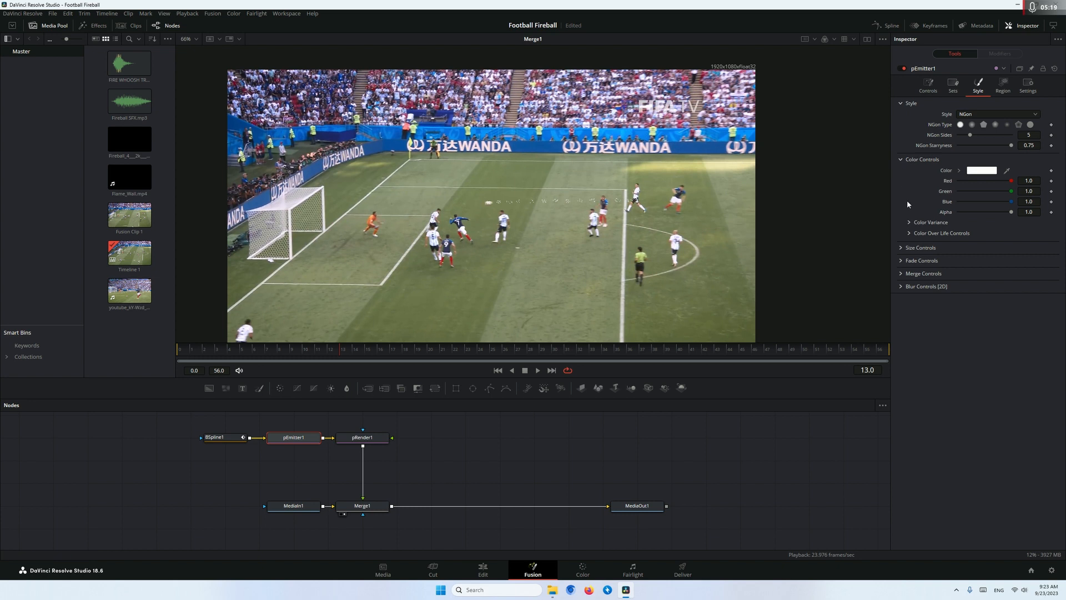
{"action": "left_click", "coordinate": [909, 234]}
{"action": "left_click", "coordinate": [985, 269]}
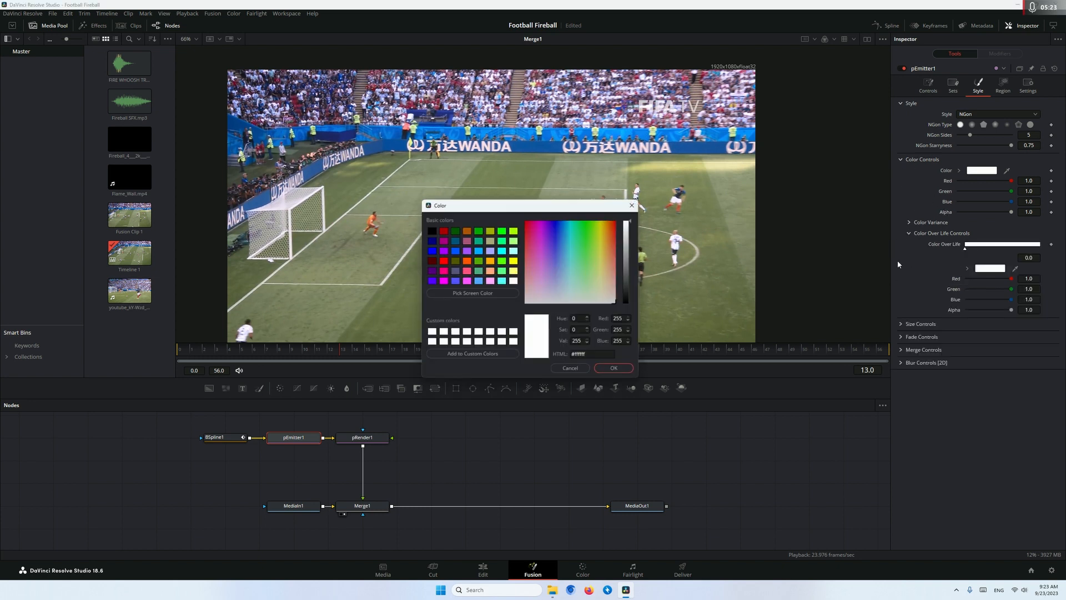
{"action": "left_click", "coordinate": [608, 225]}
{"action": "left_click_drag", "start_coordinate": [609, 225], "coordinate": [611, 223]}
{"action": "left_click", "coordinate": [624, 369]}
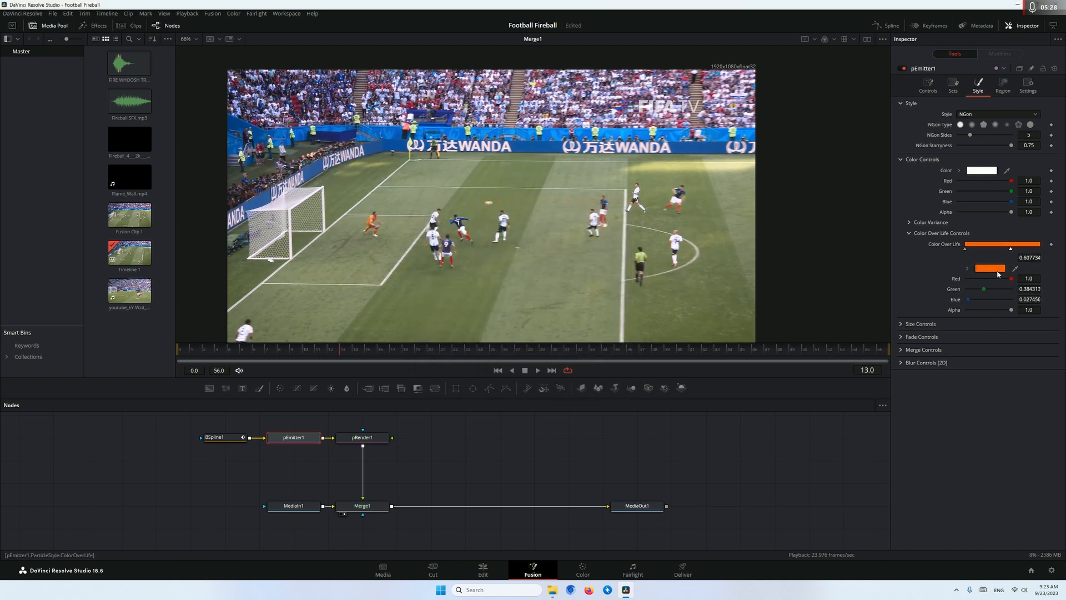
Add a yellow stop at about 0.61 on the Color Over Life gradient and check the trail at frame 19
{"action": "double_click", "coordinate": [1007, 245]}
{"action": "left_click", "coordinate": [514, 262]}
{"action": "left_click", "coordinate": [614, 369]}
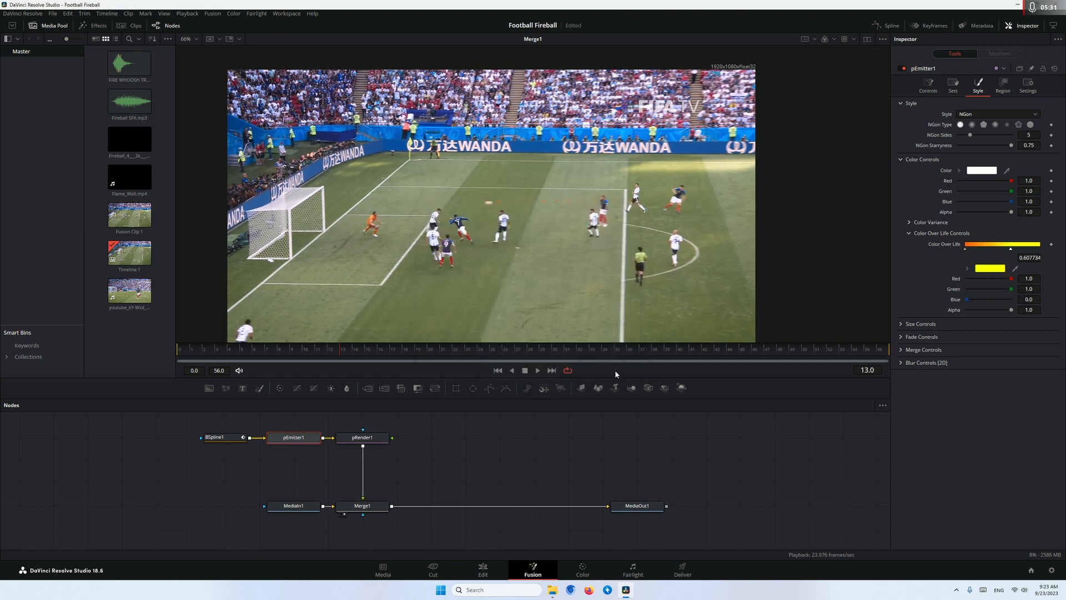
{"action": "left_click_drag", "start_coordinate": [345, 353], "coordinate": [418, 353]}
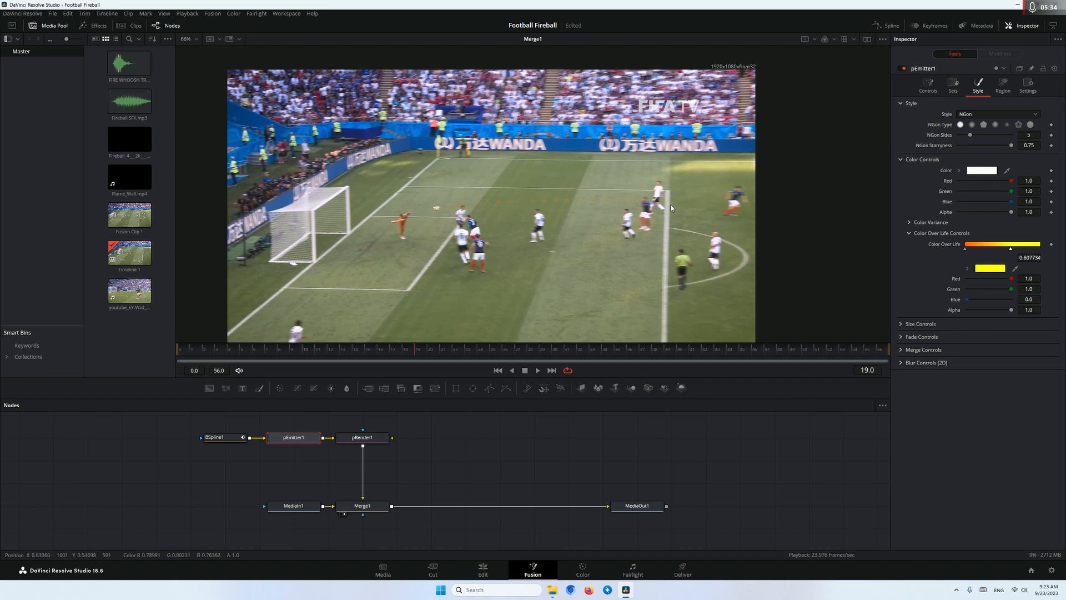
Set the particle size to about 0.42 and shape the Size Over Life curve so particles shrink as they age
{"action": "left_click", "coordinate": [900, 160]}
{"action": "left_click", "coordinate": [901, 171]}
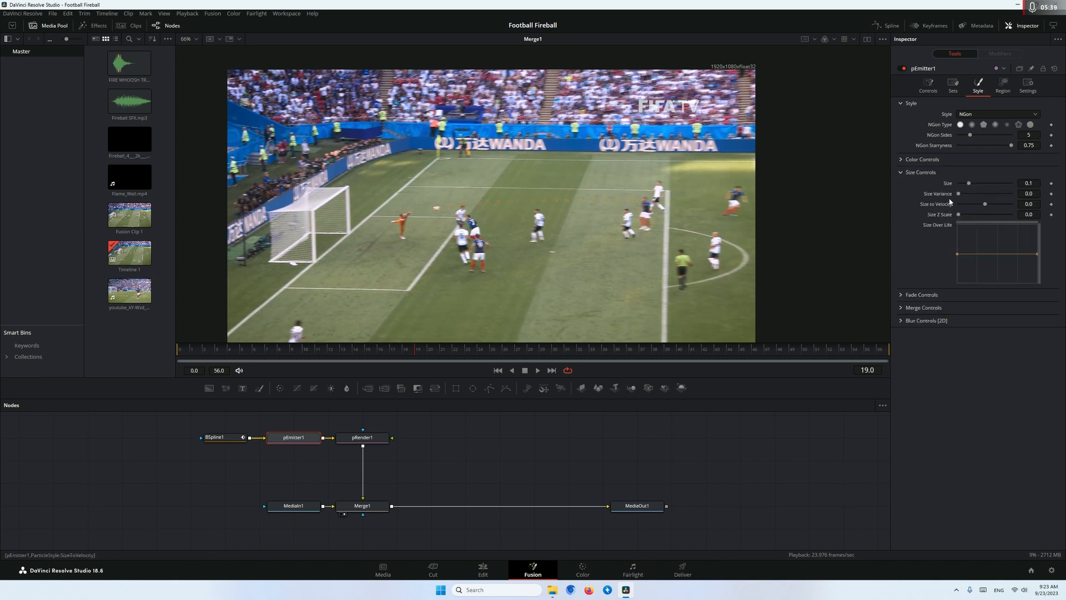
{"action": "left_click_drag", "start_coordinate": [969, 183], "coordinate": [987, 187]}
{"action": "left_click_drag", "start_coordinate": [955, 254], "coordinate": [957, 240]}
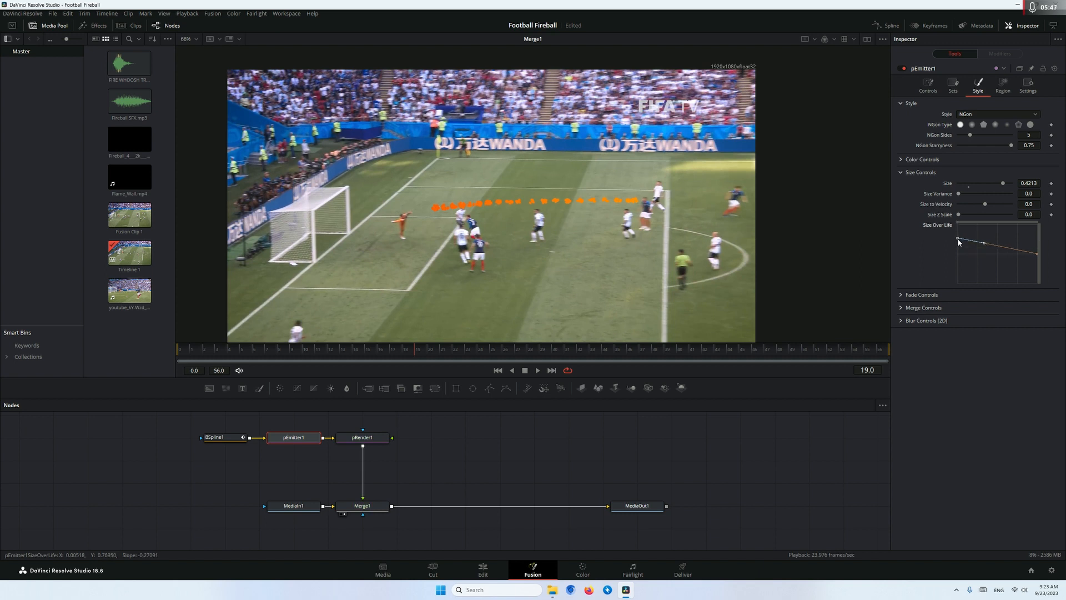
{"action": "left_click", "coordinate": [1032, 255]}
{"action": "left_click_drag", "start_coordinate": [995, 257], "coordinate": [978, 269]}
{"action": "left_click_drag", "start_coordinate": [978, 268], "coordinate": [985, 277]}
{"action": "left_click", "coordinate": [900, 173]}
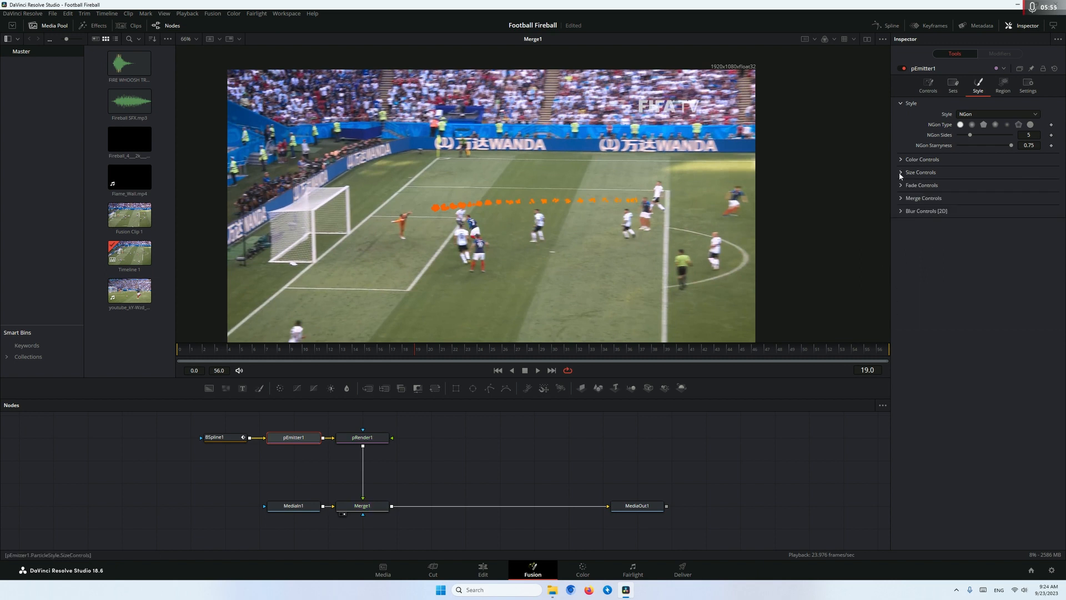
Set the pEmitter's particle lifespan to 8
{"action": "left_click", "coordinate": [927, 84]}
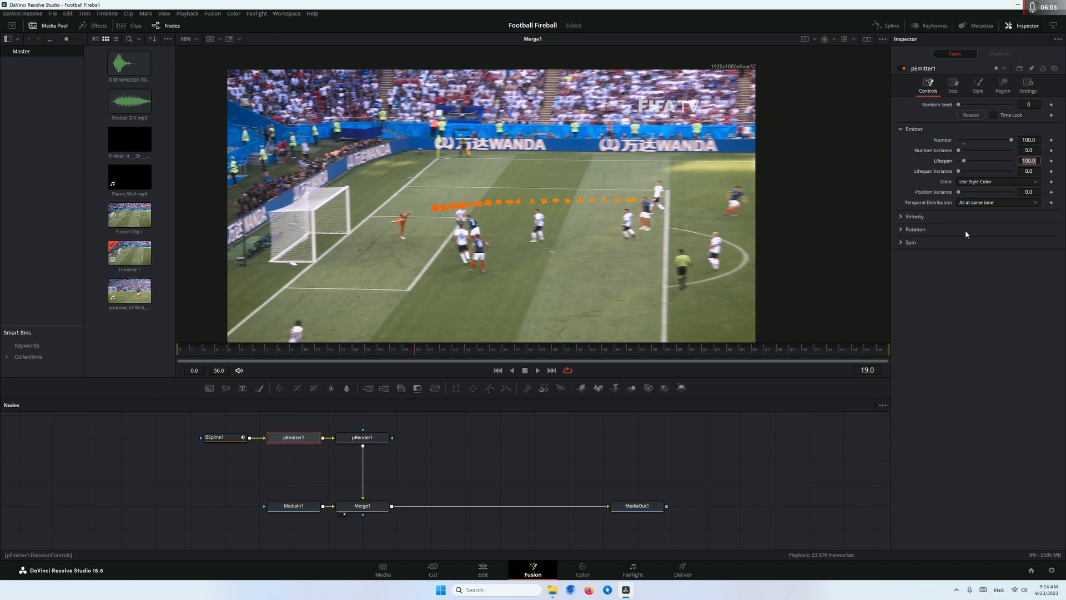
{"action": "type", "text": "8"}
{"action": "key", "text": "Tab"}
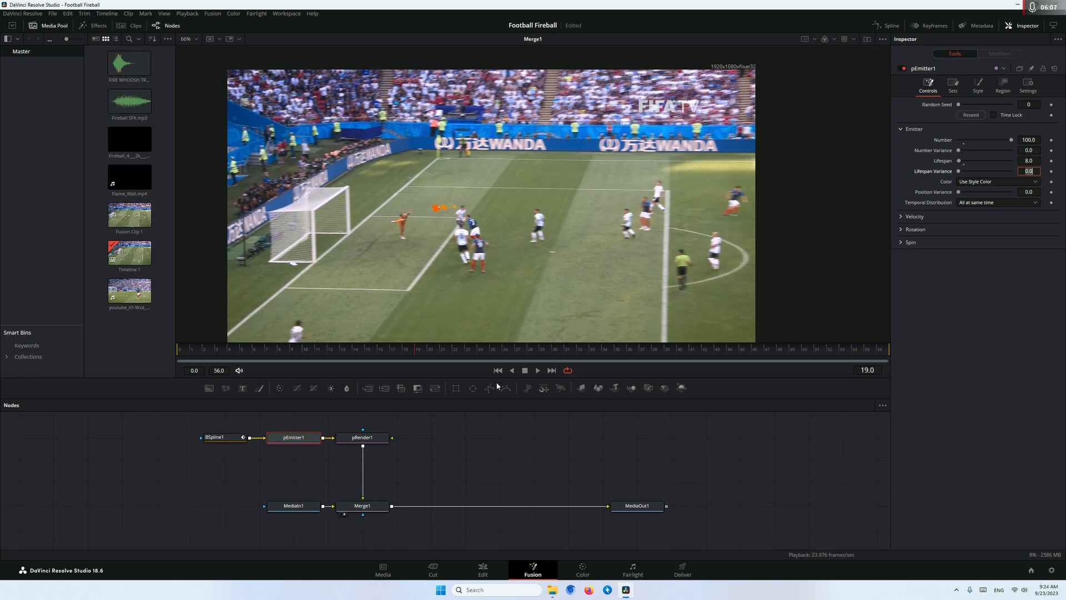
Add a Glow node between pRender and the Merge
{"action": "left_click", "coordinate": [362, 437]}
{"action": "scroll", "coordinate": [438, 215], "scroll_direction": "up", "scroll_amount": 3}
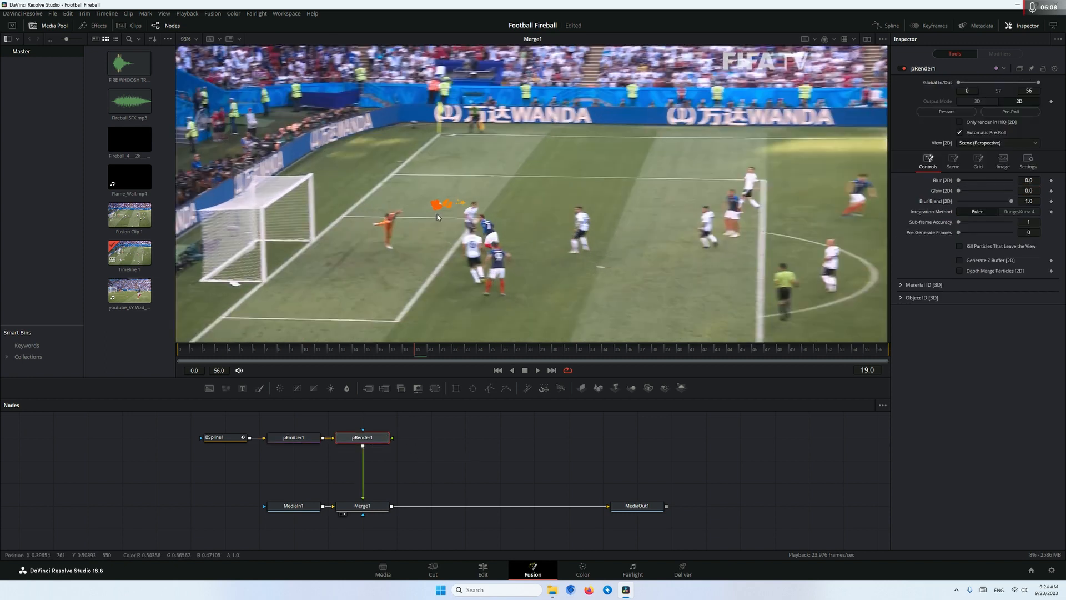
{"action": "scroll", "coordinate": [437, 214], "scroll_direction": "up", "scroll_amount": 2}
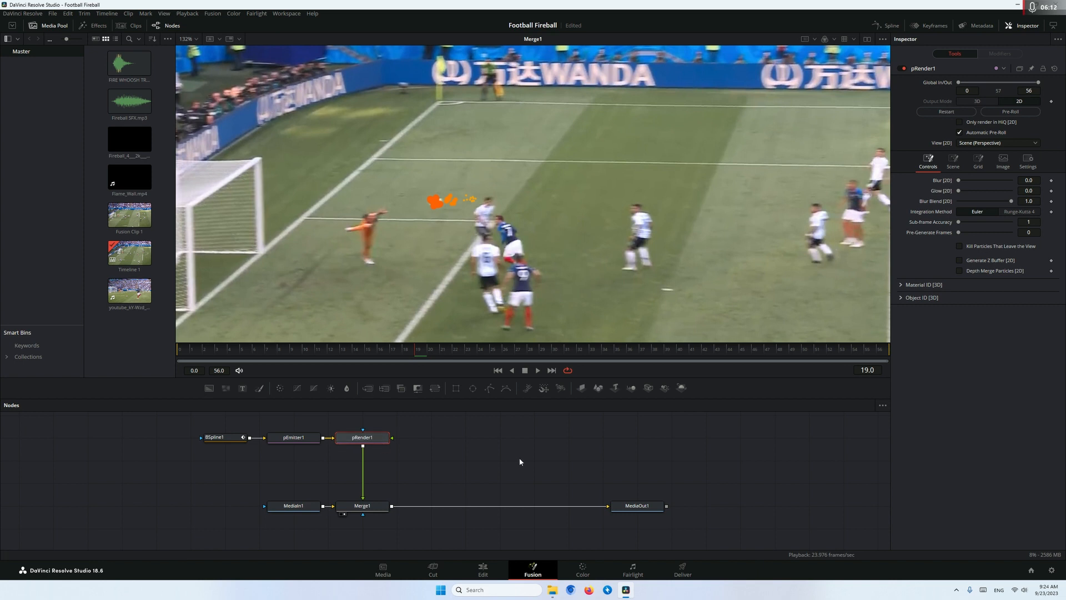
{"action": "key", "text": "shift+space"}
{"action": "type", "text": "glow"}
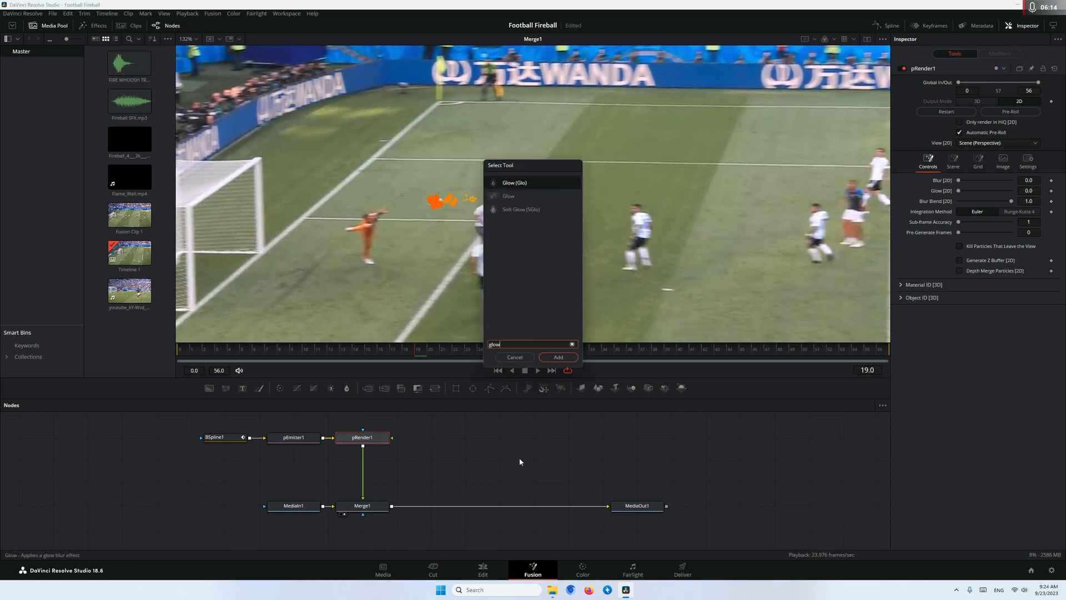
{"action": "left_click", "coordinate": [558, 356]}
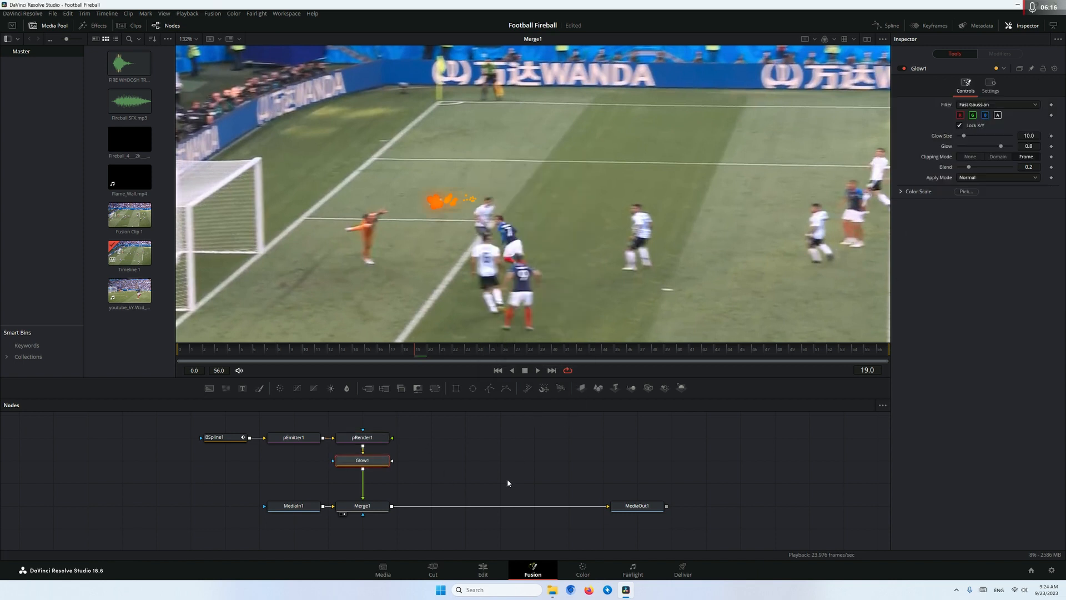
Add a Soft Glow node after the Glow and play the clip from the first frame to check the fireball
{"action": "key", "text": "shift+space"}
{"action": "type", "text": "soft"}
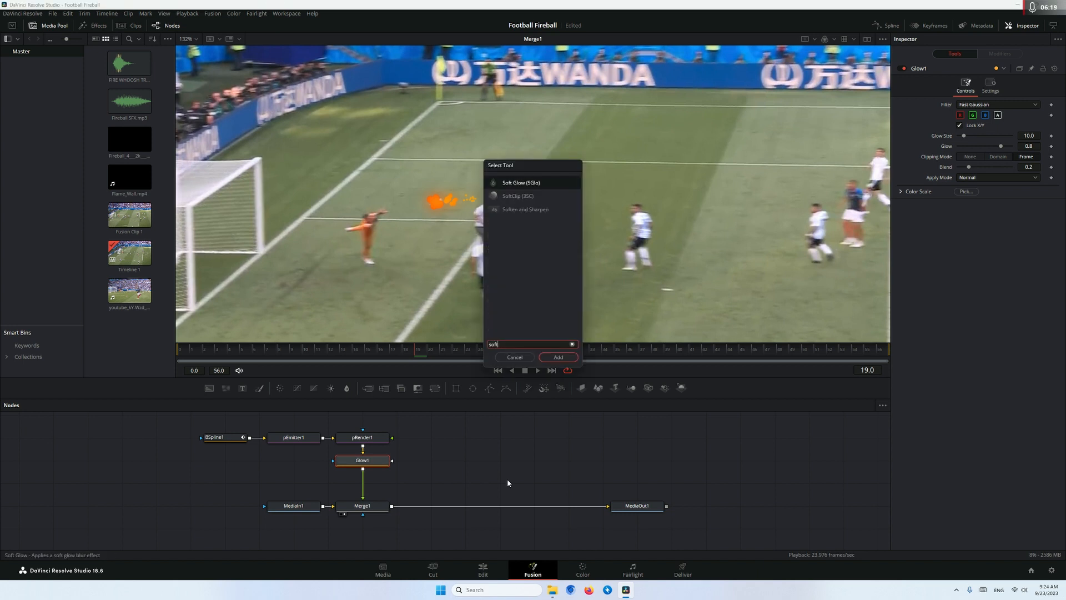
{"action": "left_click", "coordinate": [557, 357]}
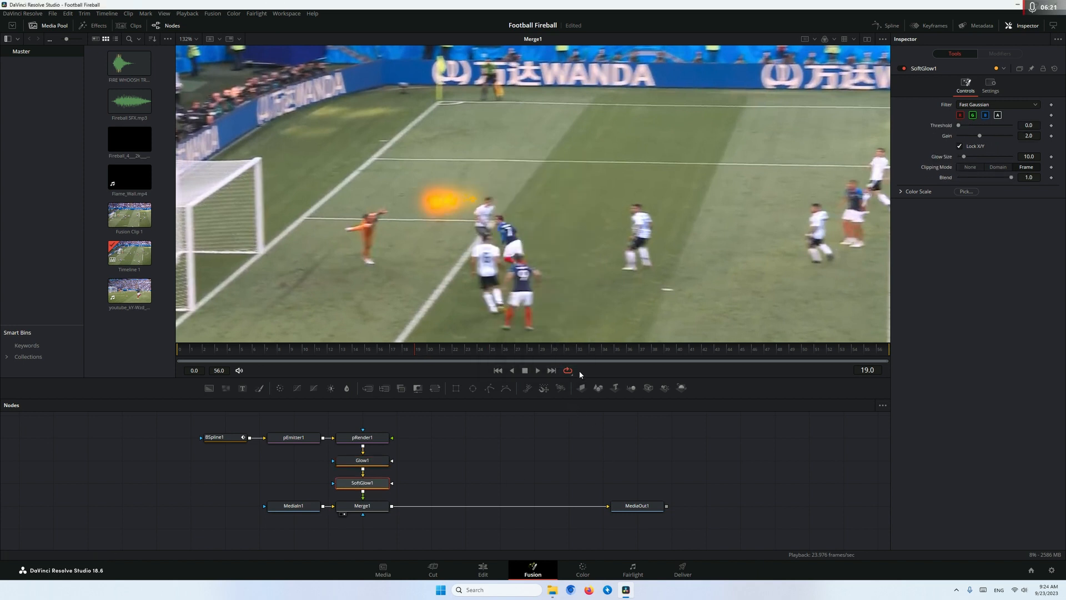
{"action": "left_click_drag", "start_coordinate": [363, 356], "coordinate": [192, 356]}
{"action": "scroll", "coordinate": [458, 229], "scroll_direction": "down", "scroll_amount": 2}
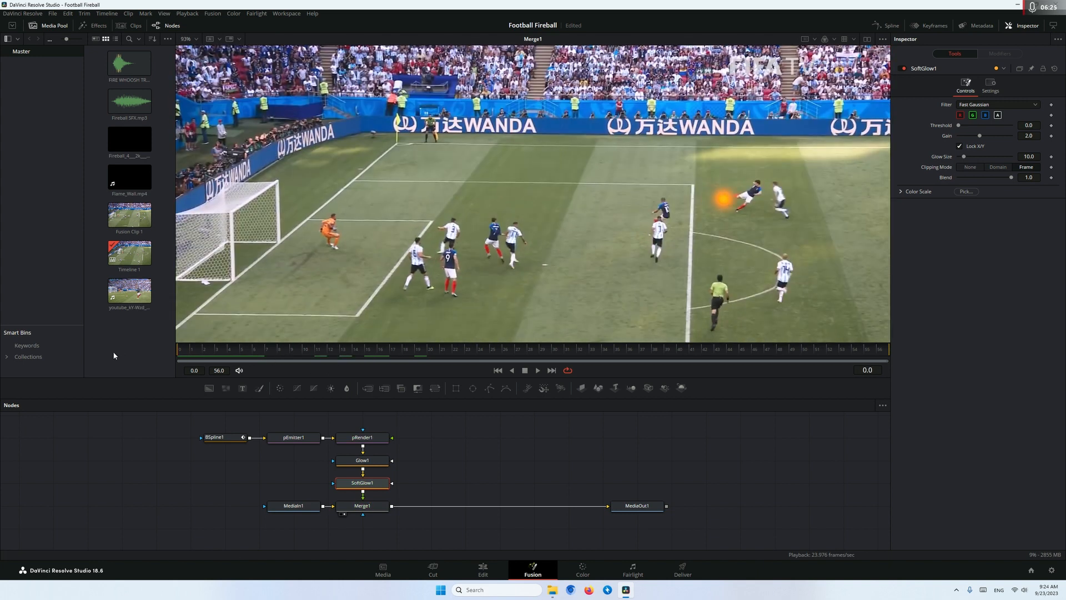
{"action": "key", "text": "space"}
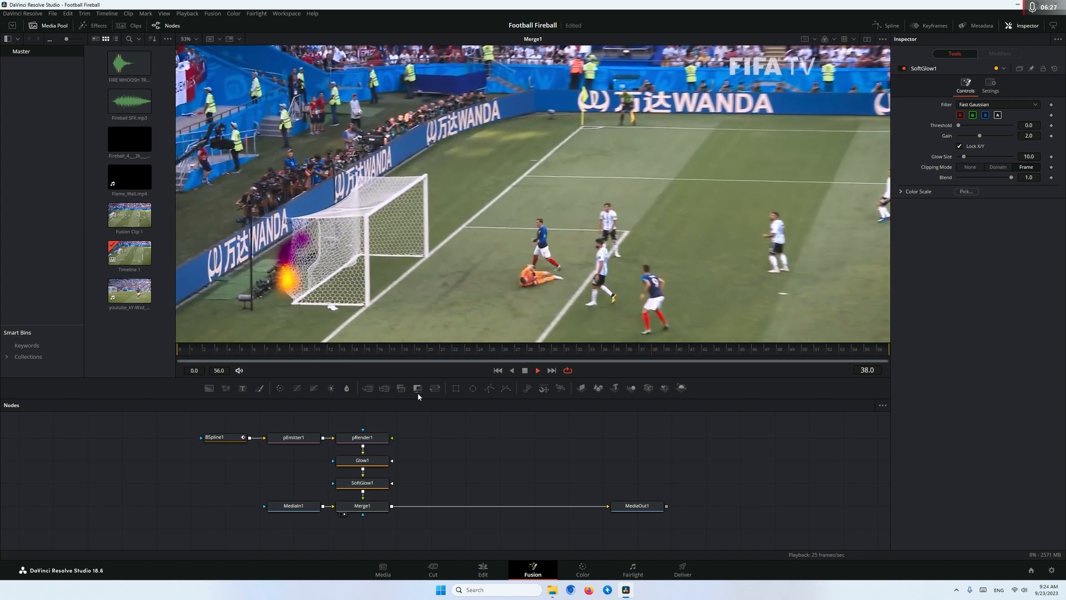
{"action": "left_click", "coordinate": [261, 351]}
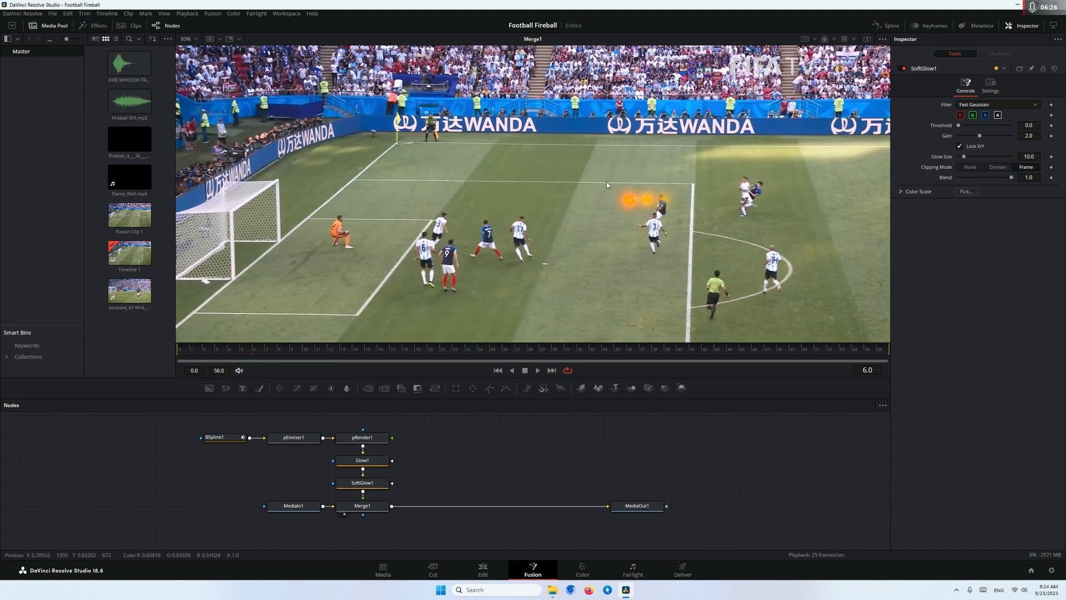
{"action": "left_click_drag", "start_coordinate": [229, 353], "coordinate": [217, 352]}
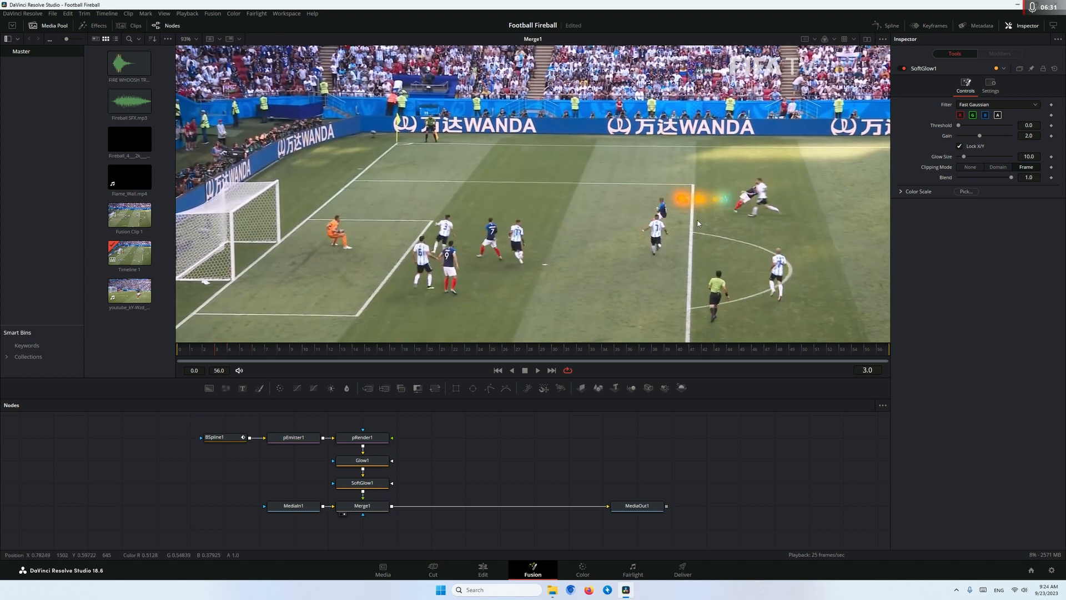
Set the pEmitter's 2D particle blur to about 0.071, judging it at frame 15
{"action": "left_click", "coordinate": [294, 438]}
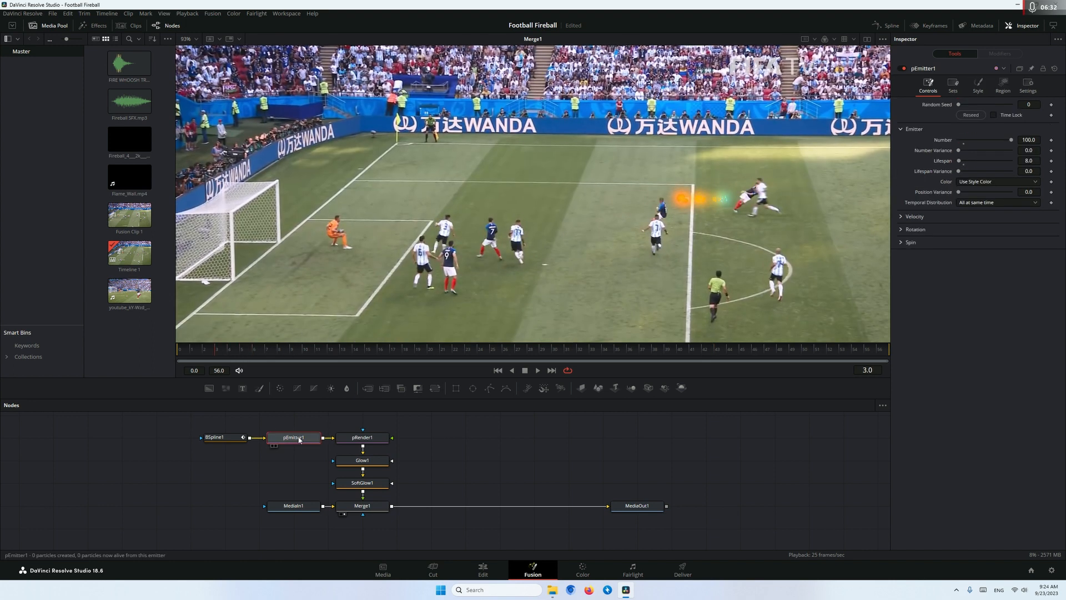
{"action": "left_click", "coordinate": [369, 351]}
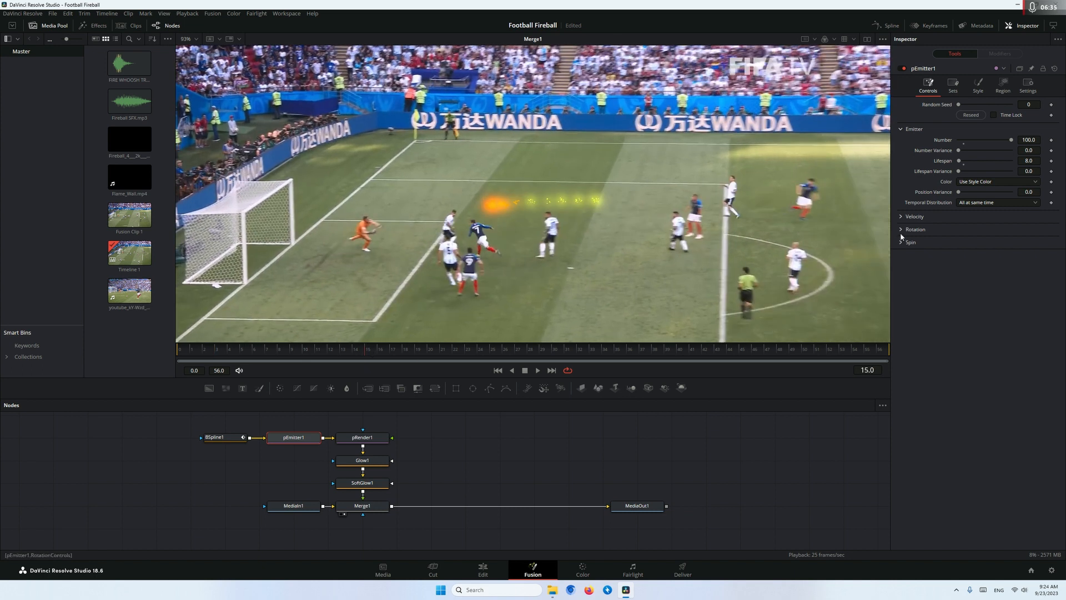
{"action": "left_click", "coordinate": [977, 85]}
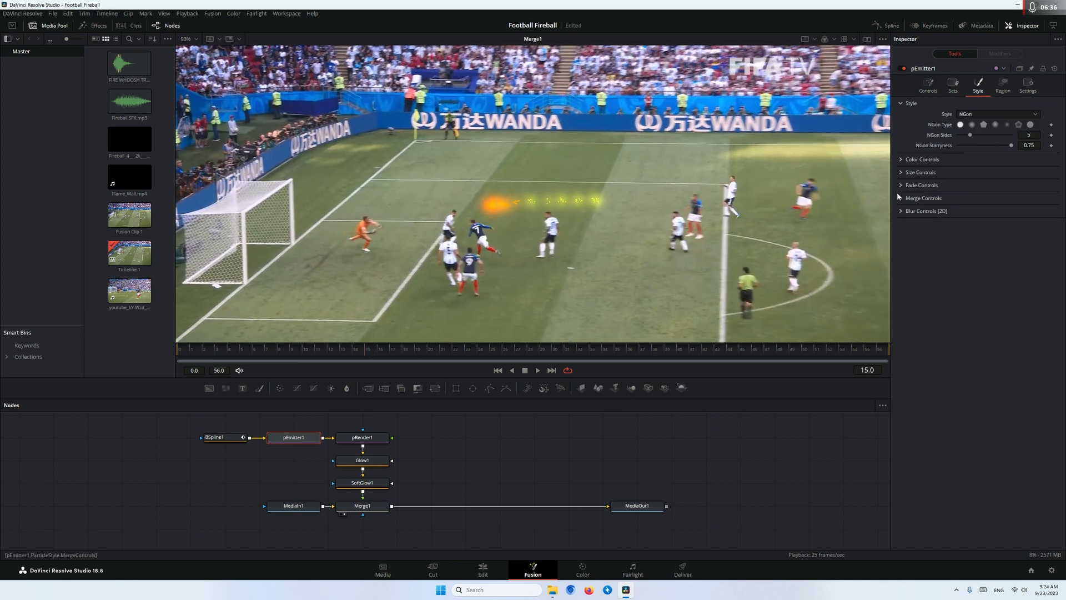
{"action": "left_click", "coordinate": [900, 211]}
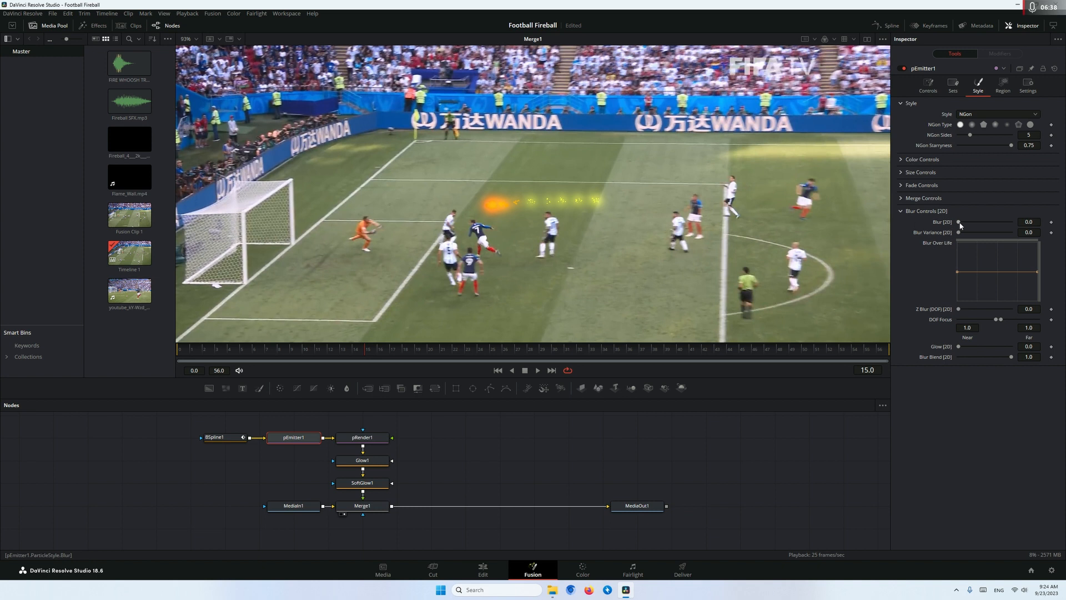
{"action": "left_click_drag", "start_coordinate": [960, 224], "coordinate": [963, 226]}
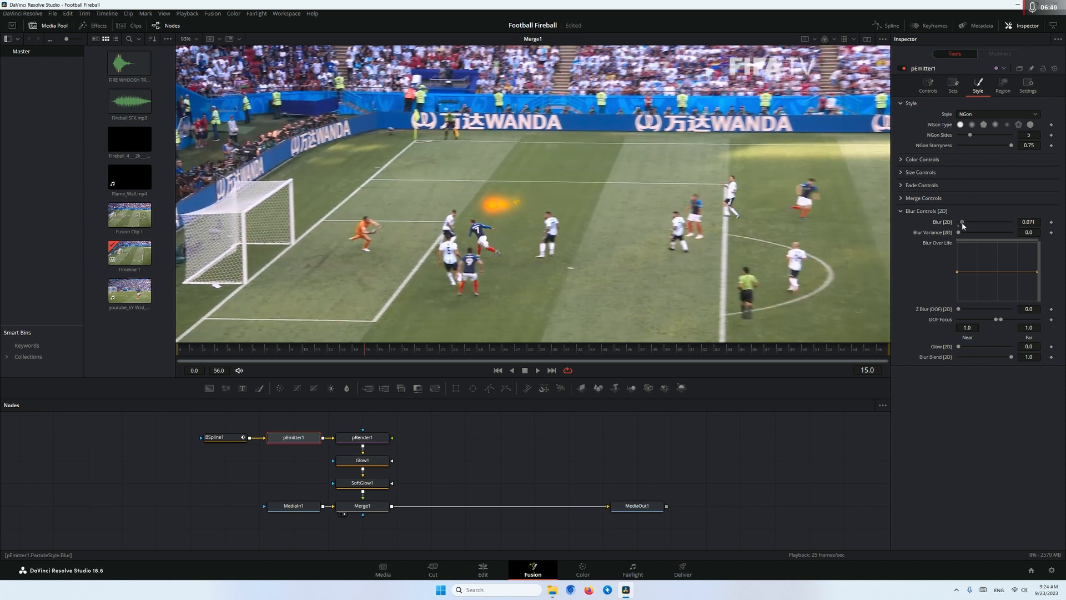
Set the pEmitter's fade-out value to about 0.183, fit the image in the viewer and play the clip from the start
{"action": "left_click", "coordinate": [900, 188]}
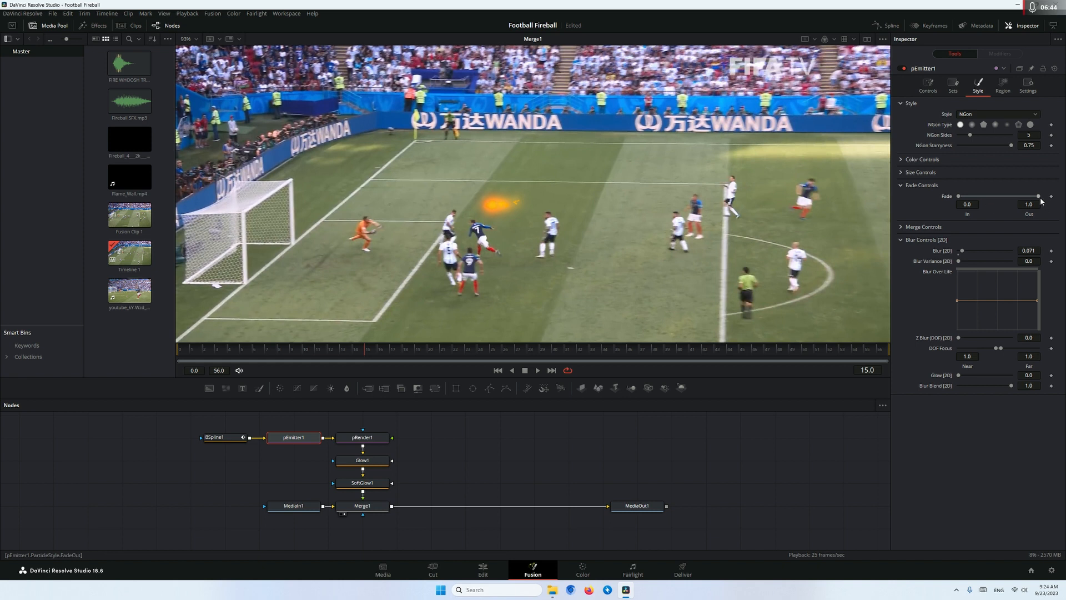
{"action": "left_click_drag", "start_coordinate": [1031, 201], "coordinate": [977, 197]}
{"action": "key", "text": "ctrl+f"}
{"action": "left_click", "coordinate": [232, 349]}
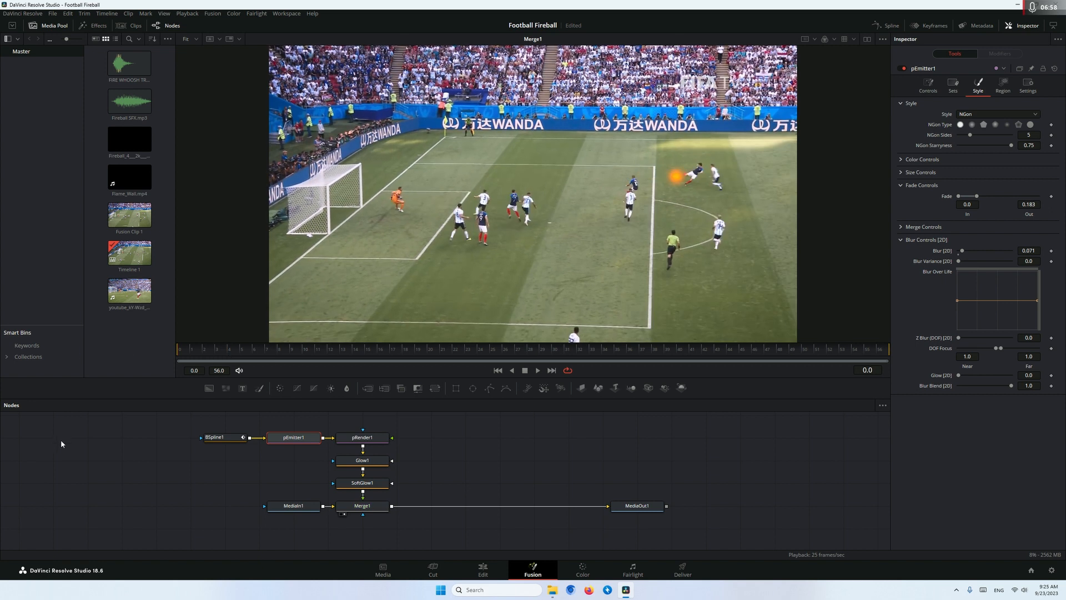
{"action": "key", "text": "space"}
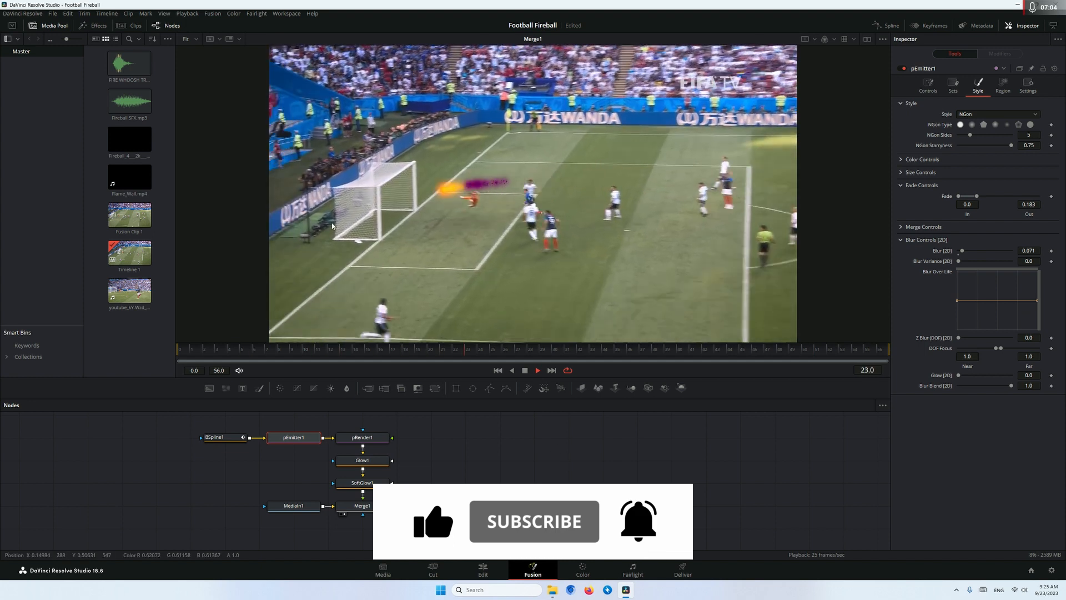
{"action": "key", "text": "space"}
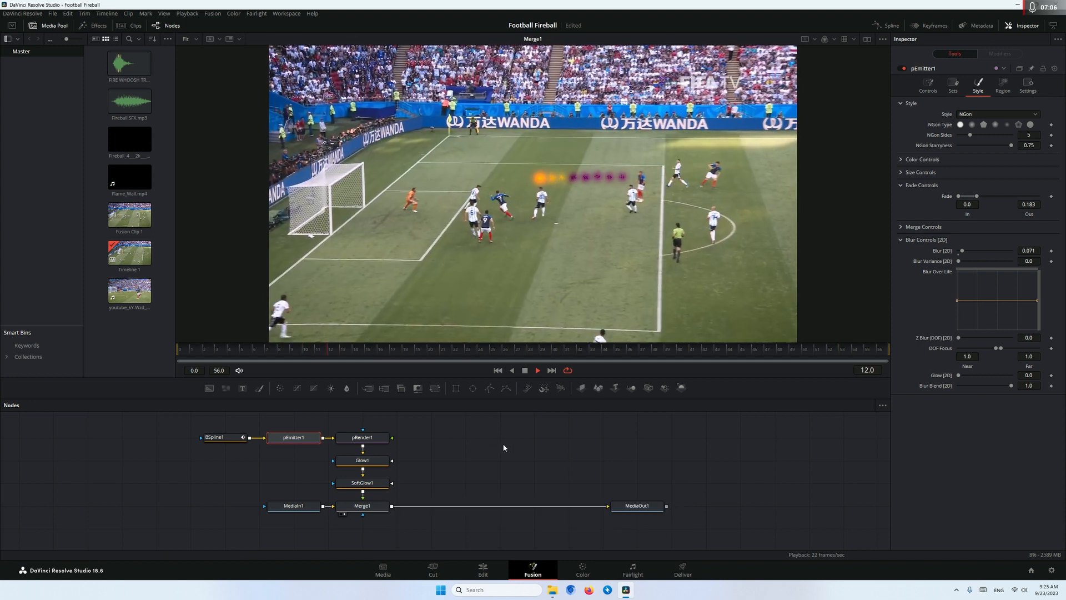
Move the MediaIn node farther from the Merge to make room between them
{"action": "left_click", "coordinate": [524, 469]}
{"action": "left_click_drag", "start_coordinate": [302, 507], "coordinate": [234, 507]}
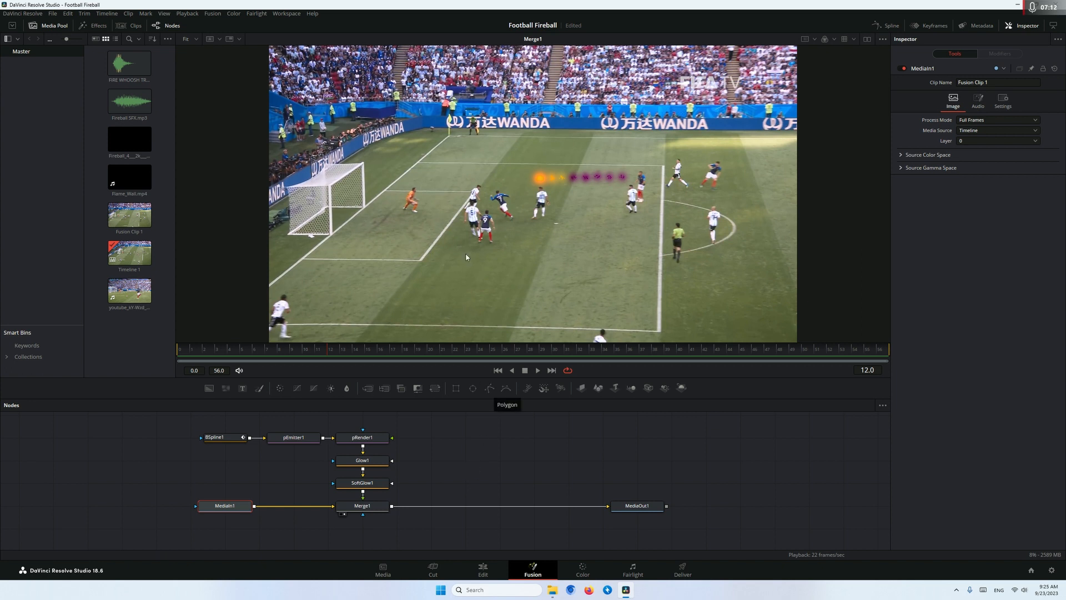
Add a Magic Mask node below the Merge and feed it the match footage from MediaIn1
{"action": "left_click", "coordinate": [464, 485]}
{"action": "left_click_drag", "start_coordinate": [493, 462], "coordinate": [501, 445]}
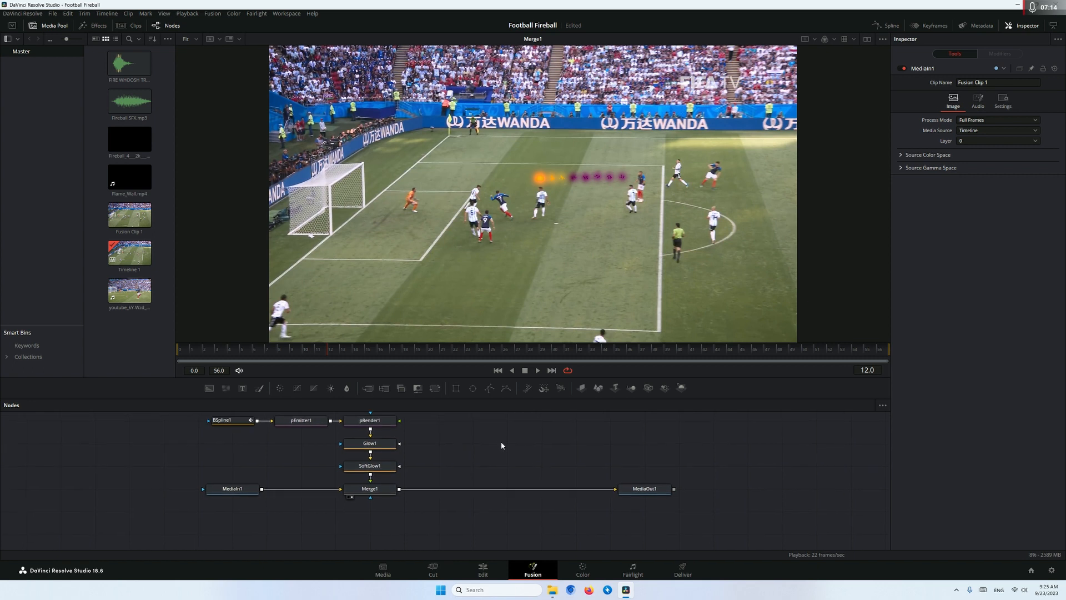
{"action": "key", "text": "shift+space"}
{"action": "type", "text": "magic"}
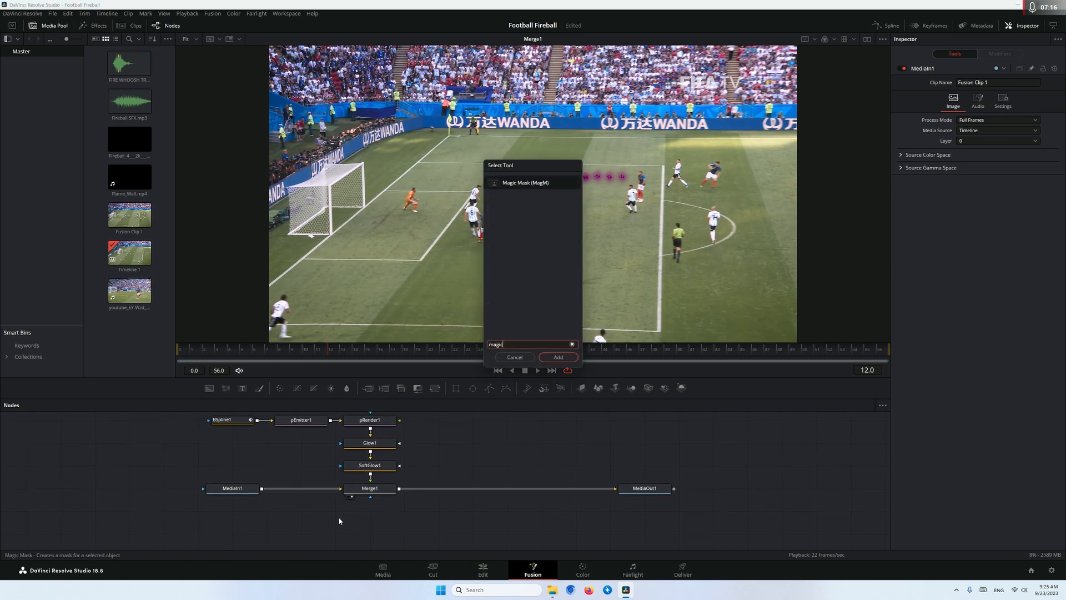
{"action": "key", "text": "Return"}
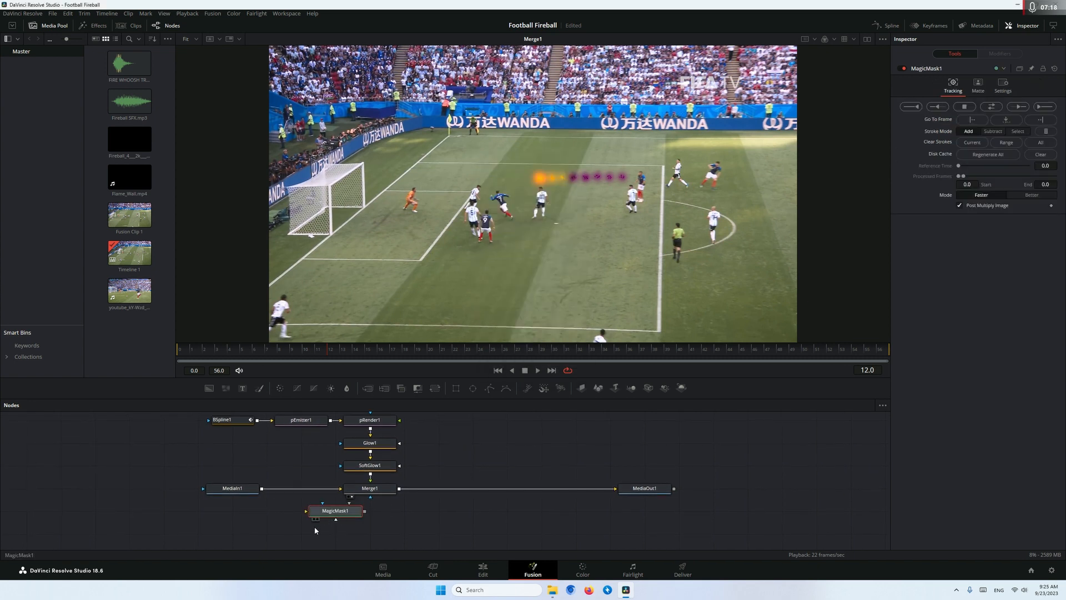
{"action": "left_click_drag", "start_coordinate": [328, 512], "coordinate": [328, 534]}
{"action": "left_click_drag", "start_coordinate": [262, 490], "coordinate": [307, 533]}
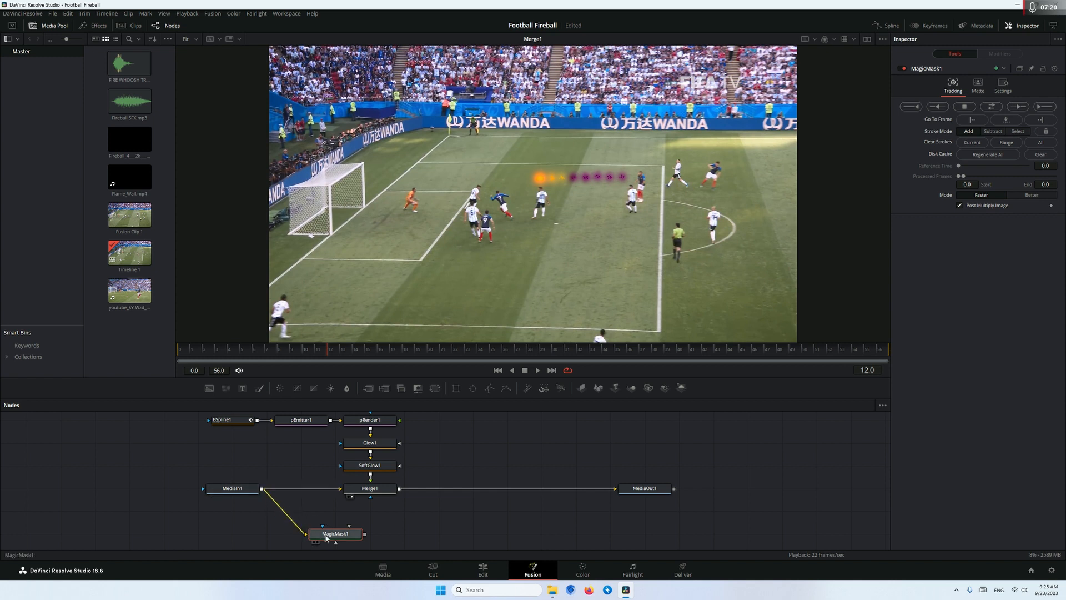
View the Magic Mask, stroke over the goal frame and net at frame 12, and track the mask in both directions through the clip
{"action": "key", "text": "1"}
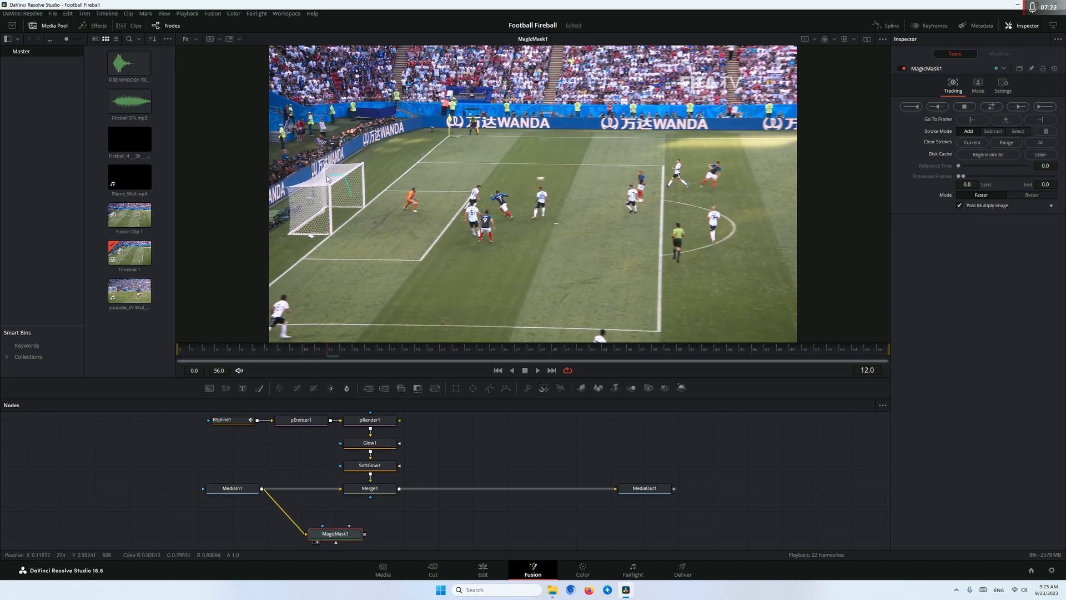
{"action": "left_click_drag", "start_coordinate": [349, 194], "coordinate": [351, 196]}
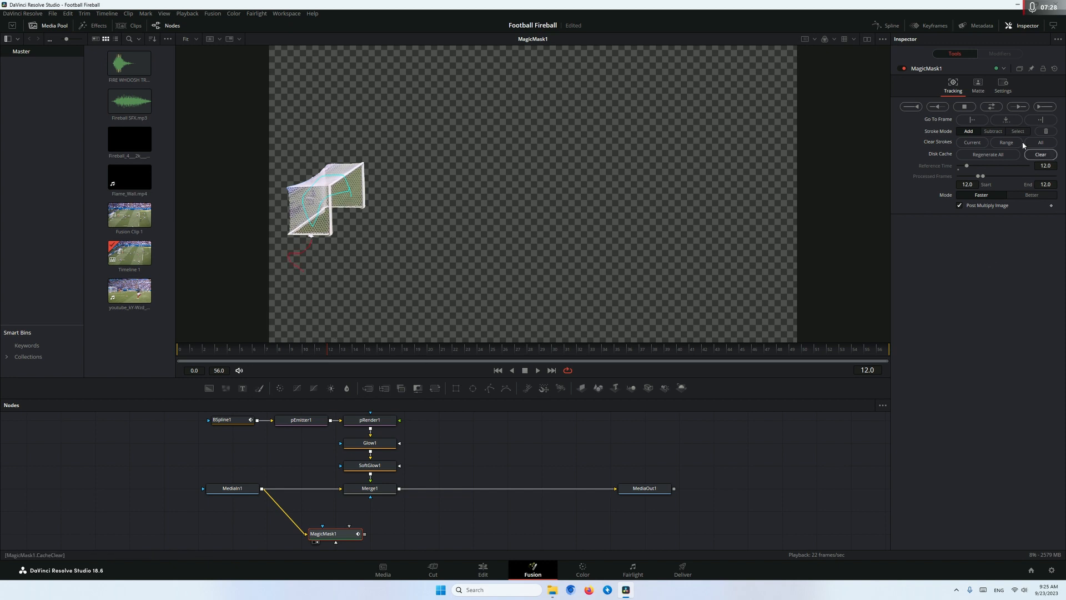
{"action": "left_click", "coordinate": [998, 107]}
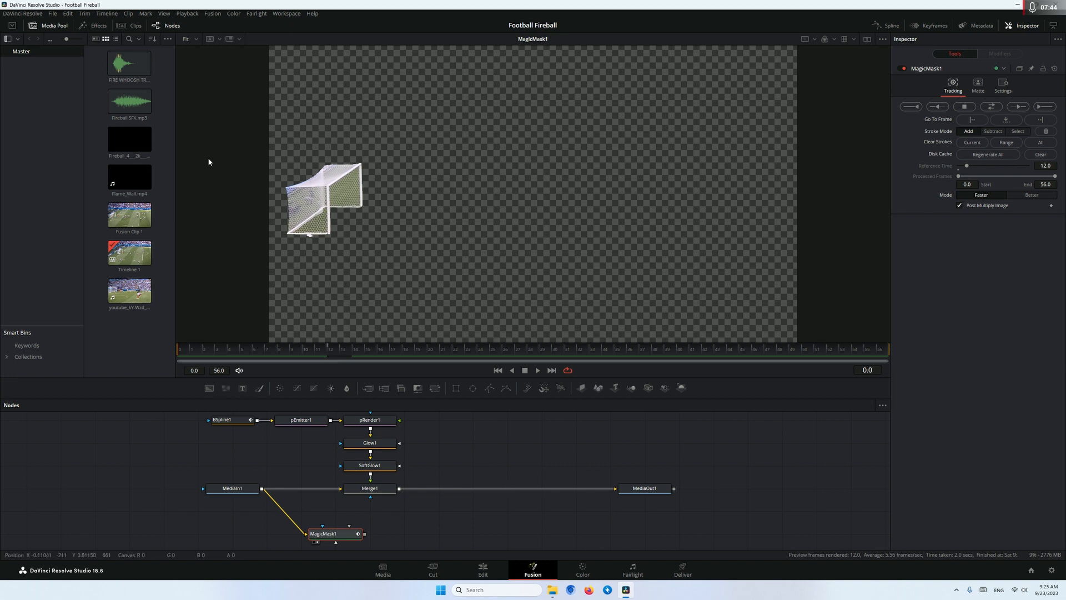
Bring the Fireball_4__2k__300fps.mp4 clip into the node graph as a media input and preview its playback
{"action": "left_click", "coordinate": [125, 147]}
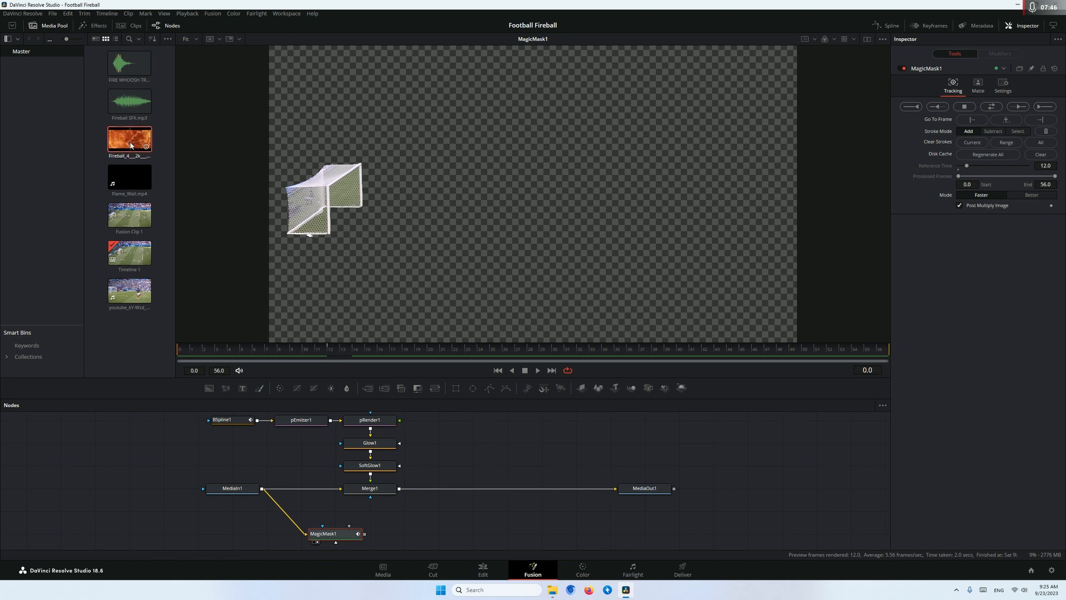
{"action": "left_click_drag", "start_coordinate": [125, 147], "coordinate": [439, 528]}
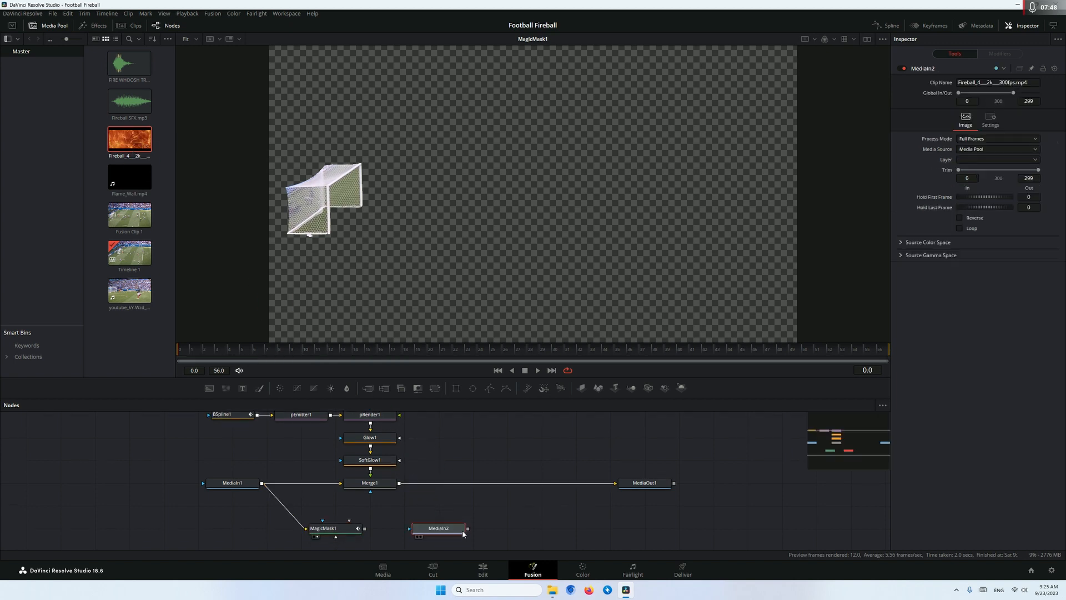
{"action": "key", "text": "1"}
{"action": "key", "text": "space"}
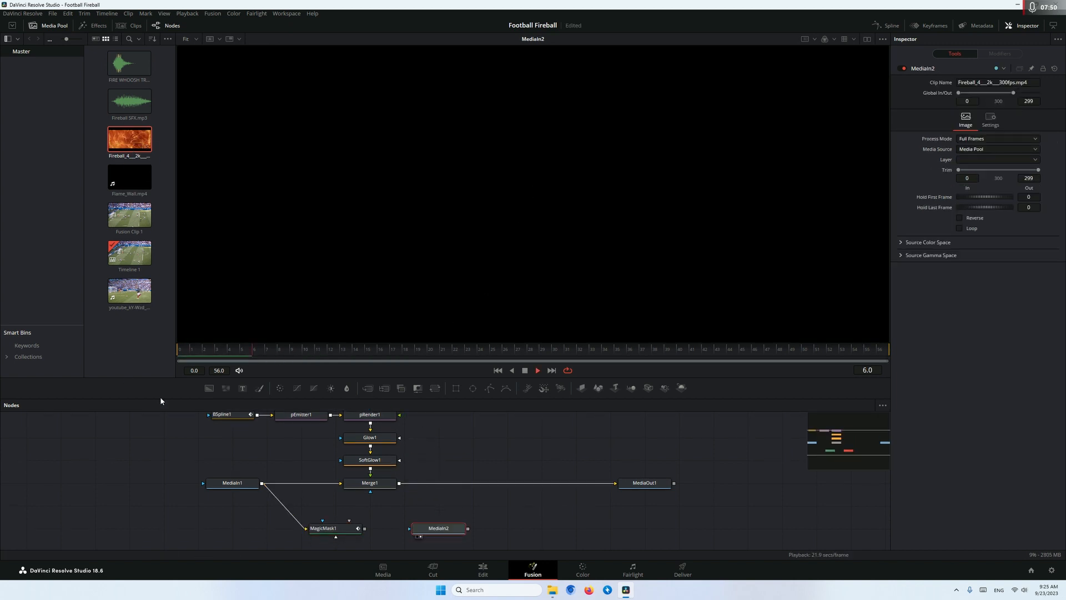
{"action": "key", "text": "space"}
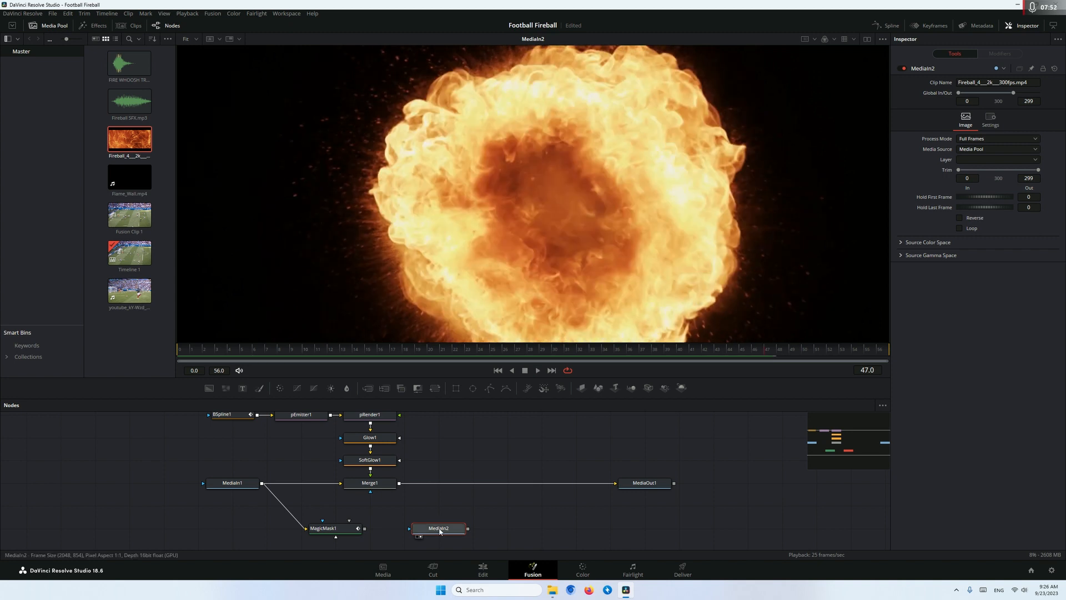
Merge the fireball clip over Merge1's output, view the new Merge, and place the clip's node directly below it
{"action": "left_click_drag", "start_coordinate": [470, 528], "coordinate": [407, 484]}
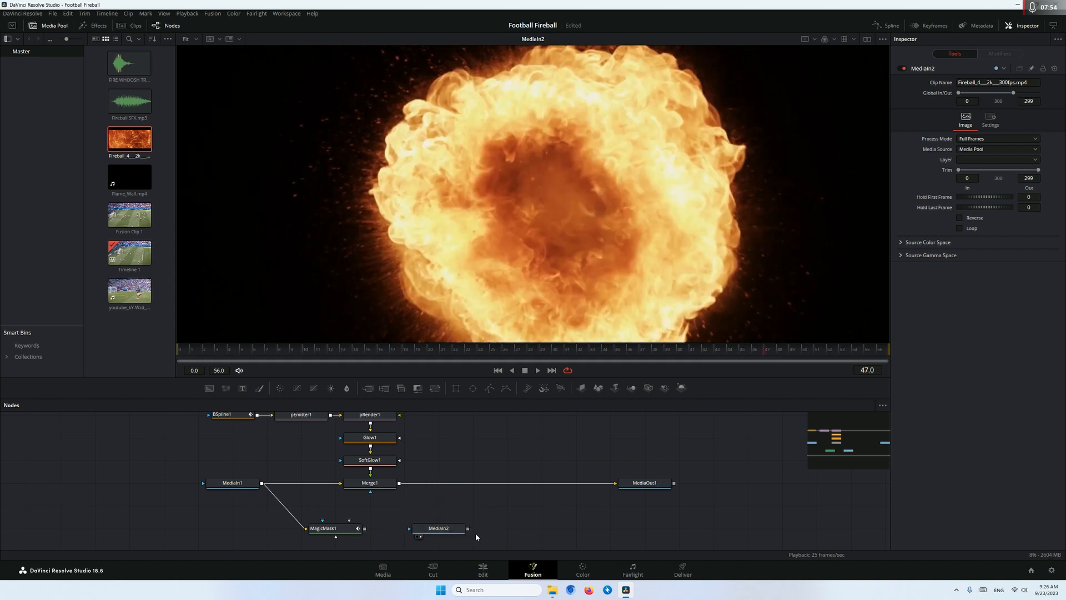
{"action": "left_click_drag", "start_coordinate": [468, 528], "coordinate": [399, 484]}
{"action": "left_click_drag", "start_coordinate": [498, 523], "coordinate": [460, 485]}
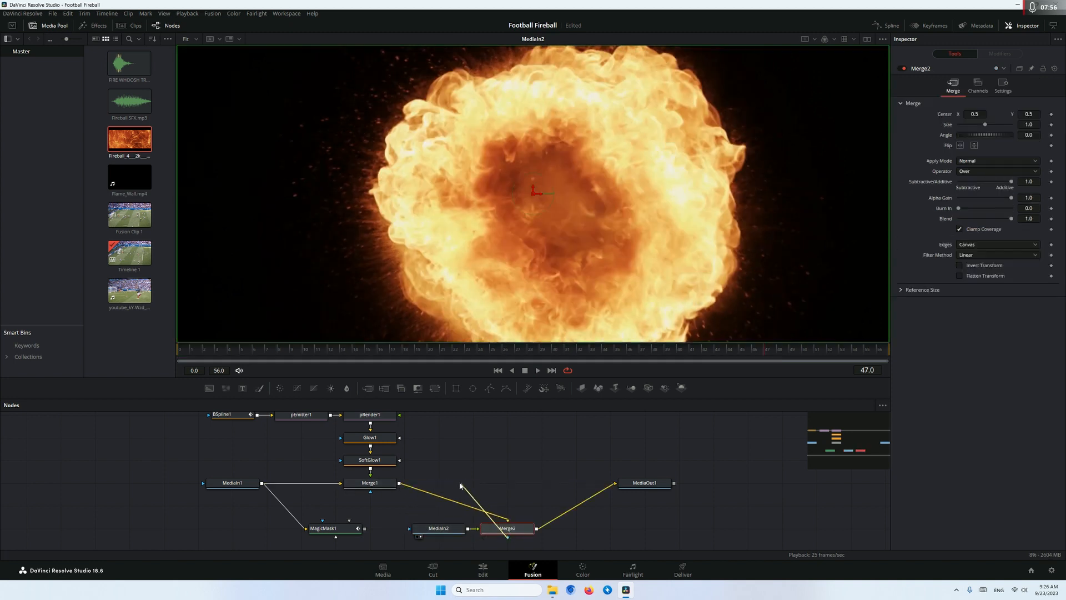
{"action": "left_click_drag", "start_coordinate": [500, 528], "coordinate": [505, 284]}
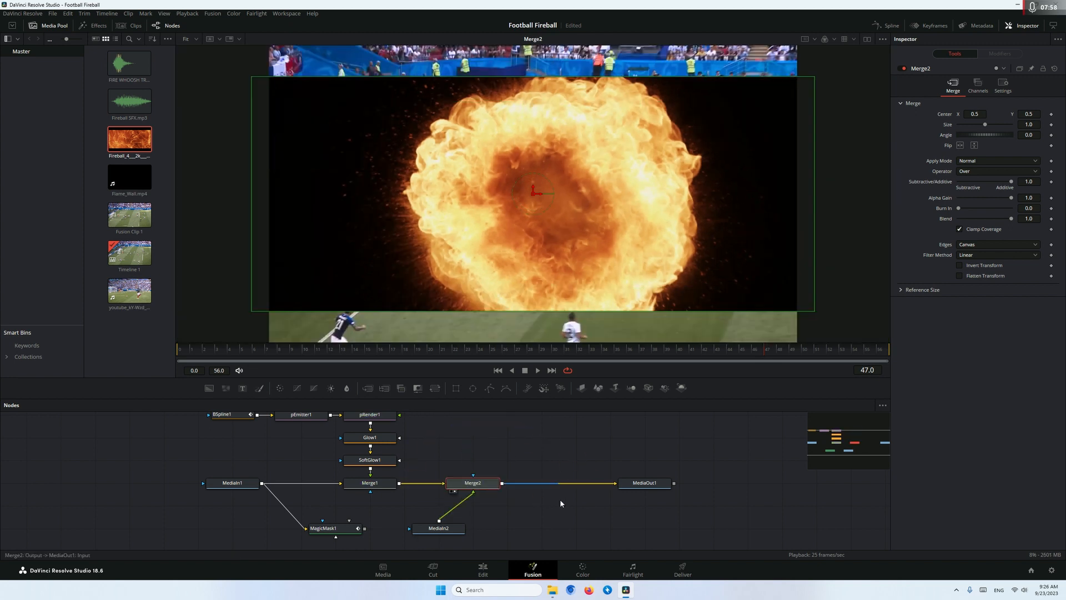
{"action": "left_click_drag", "start_coordinate": [553, 485], "coordinate": [555, 457]}
{"action": "left_click_drag", "start_coordinate": [440, 497], "coordinate": [475, 520]}
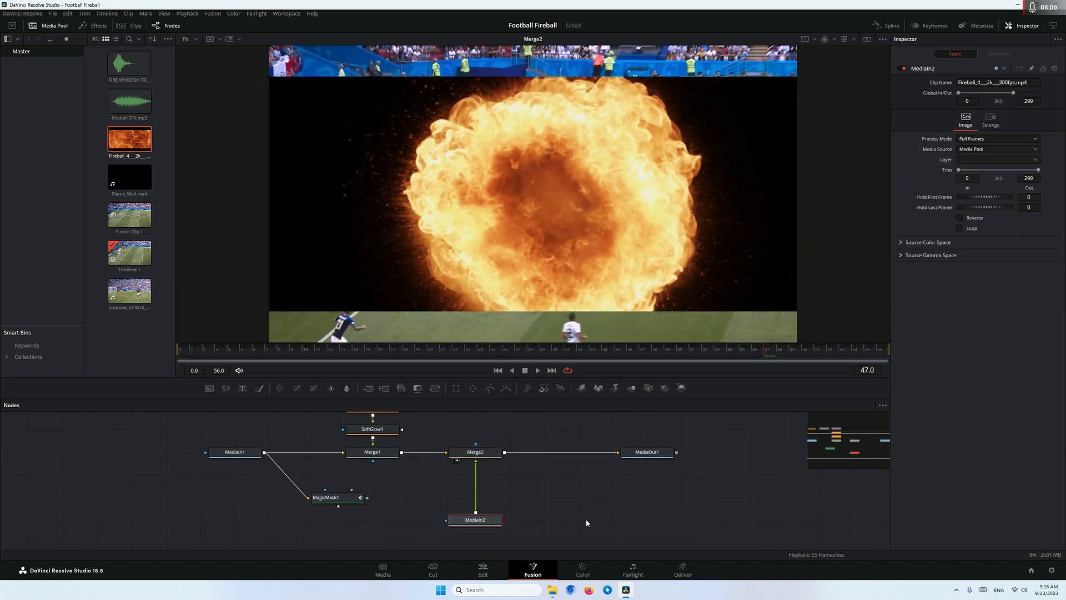
Add a Luma Keyer after the fireball clip and lower its High threshold to about 0.7
{"action": "key", "text": "shift+space"}
{"action": "type", "text": "luma"}
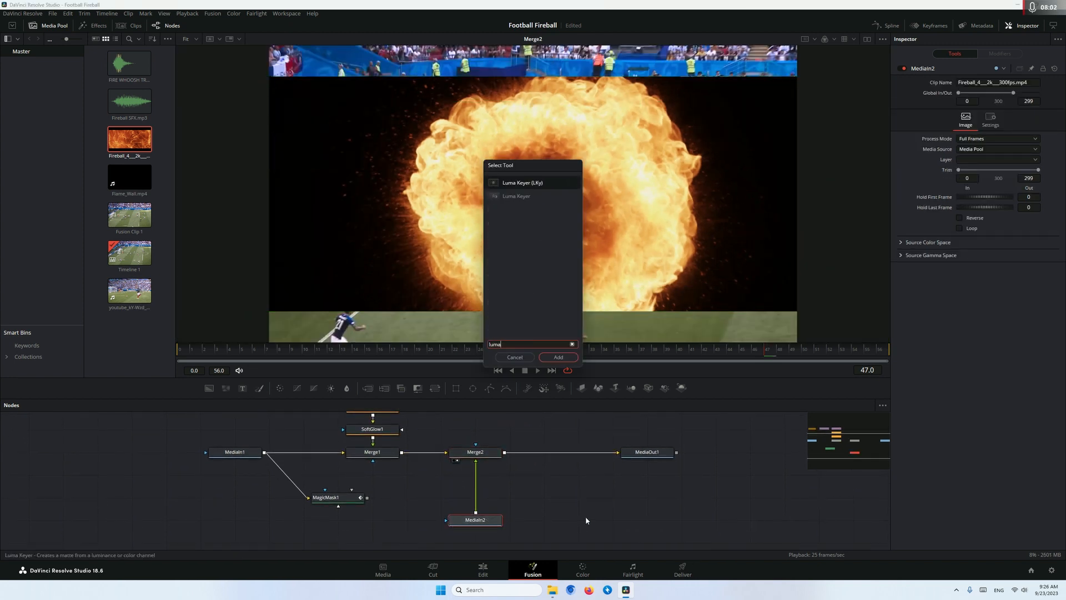
{"action": "key", "text": "Return"}
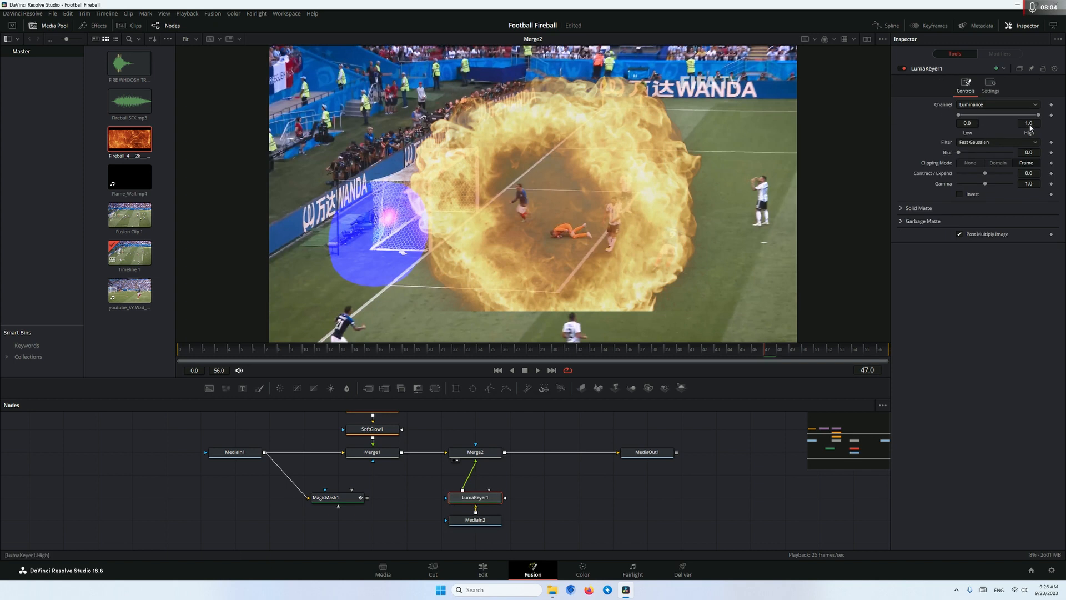
{"action": "left_click_drag", "start_coordinate": [1037, 116], "coordinate": [1027, 116]}
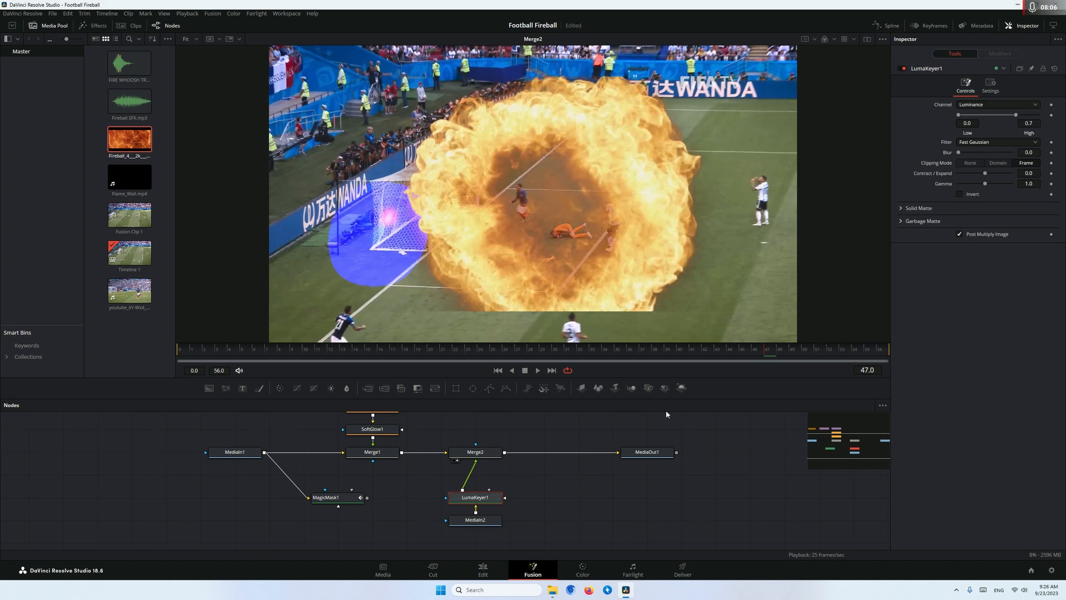
Add a Transform after the Luma Keyer and move the fireball over the goal, centred at about X 0.32, Y 0.562
{"action": "key", "text": "shift+space"}
{"action": "type", "text": "transform"}
{"action": "key", "text": "Return"}
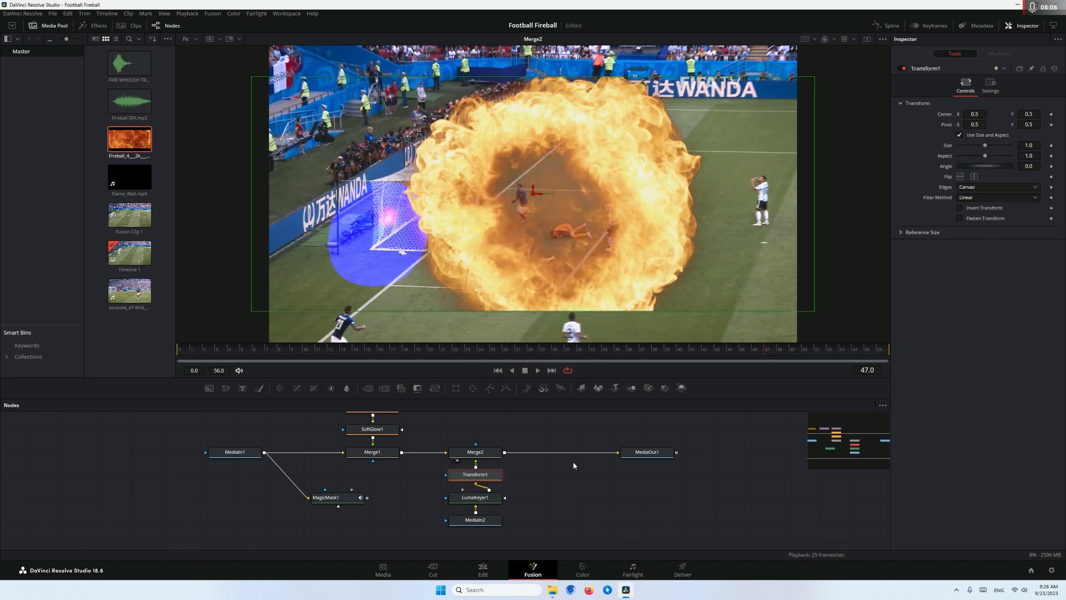
{"action": "left_click_drag", "start_coordinate": [541, 196], "coordinate": [432, 176]}
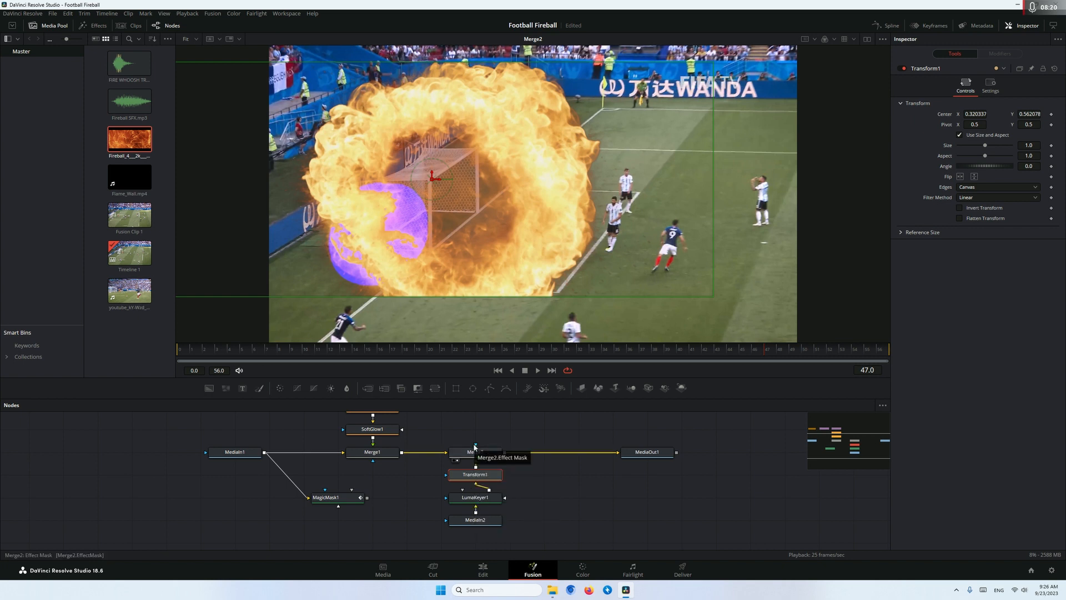
Connect the Magic Mask to Merge2's effect mask to confine the fireball to the goal, and play the clip to check it
{"action": "left_click_drag", "start_coordinate": [368, 498], "coordinate": [462, 461]}
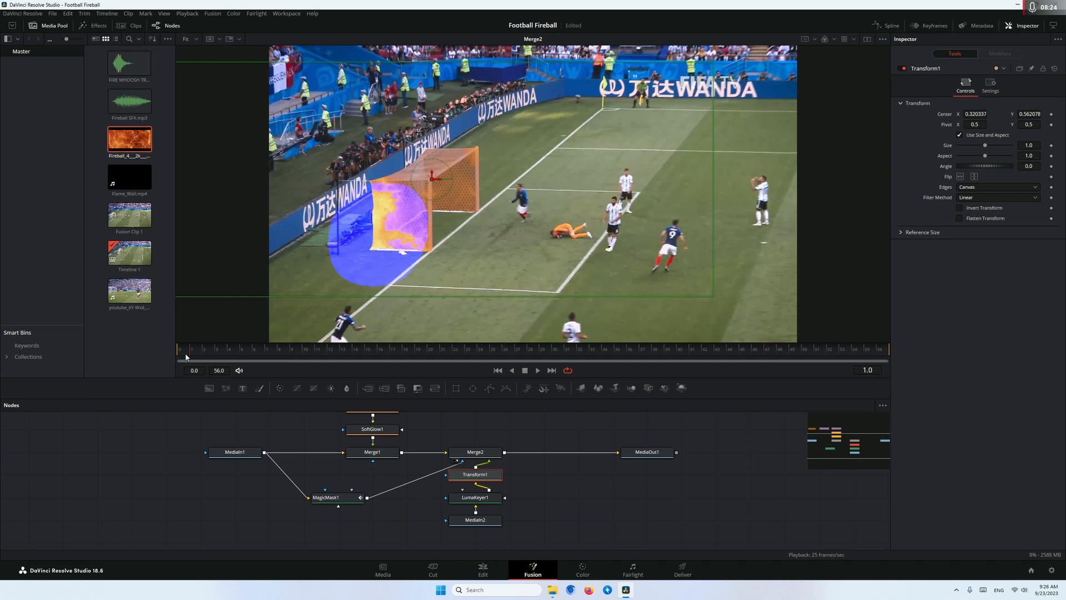
{"action": "key", "text": "space"}
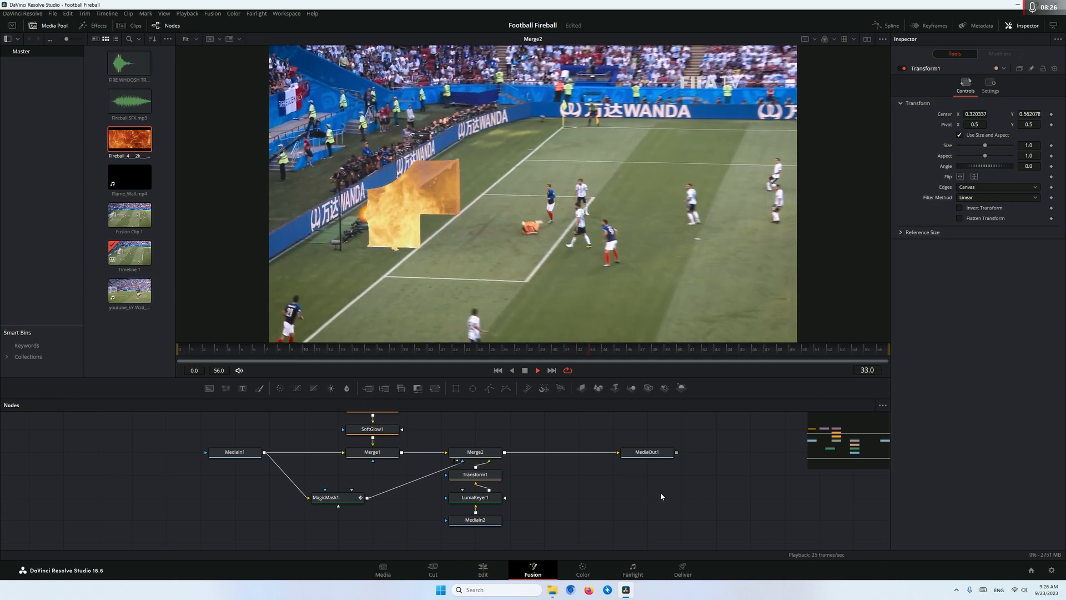
{"action": "key", "text": "space"}
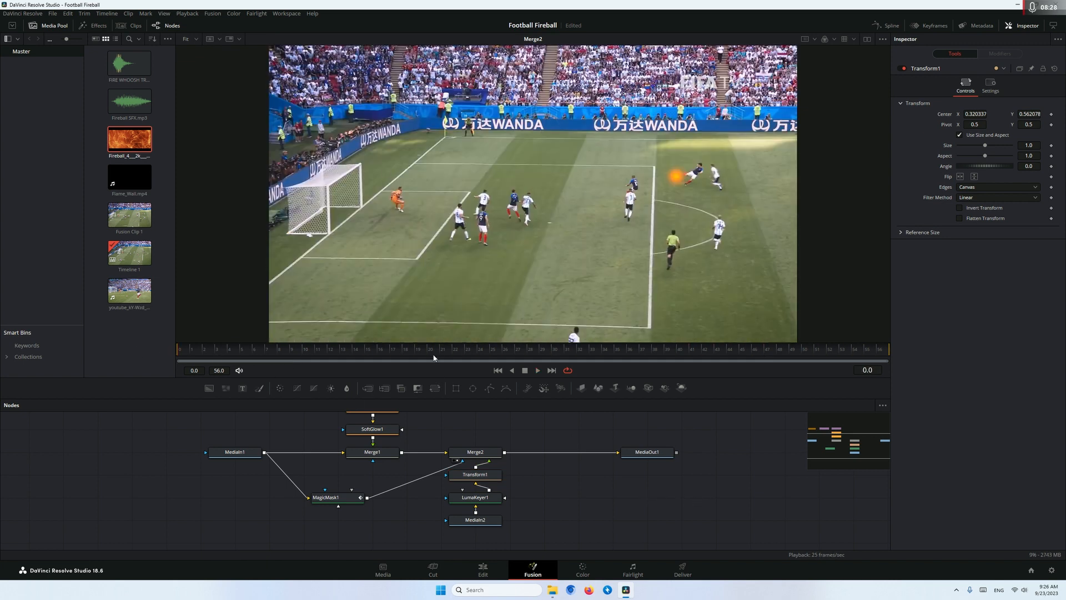
{"action": "key", "text": "space"}
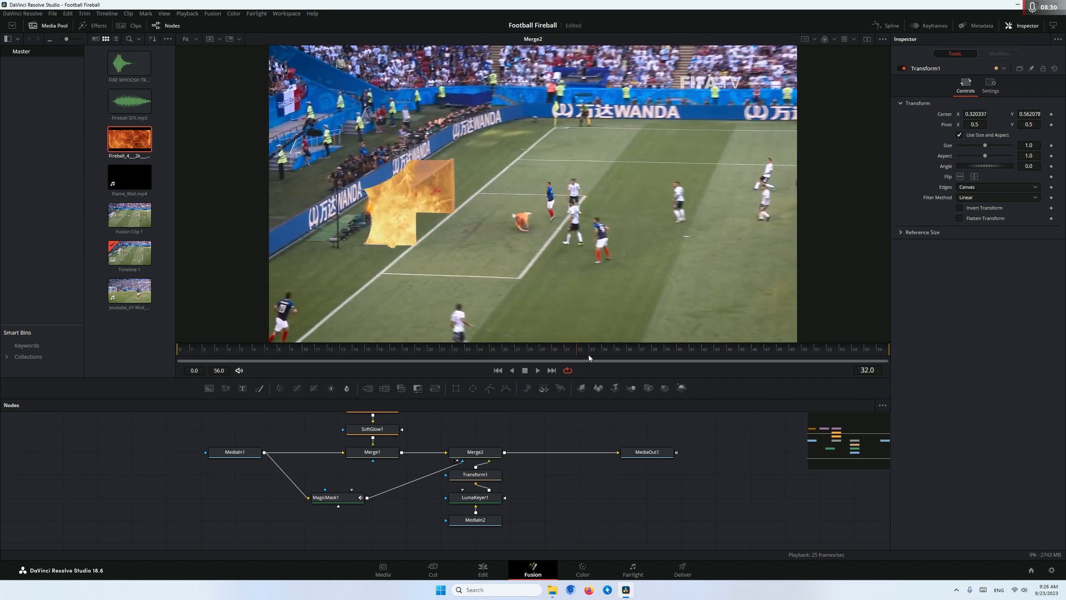
{"action": "key", "text": "space"}
Offset the fireball clip by 7 frames in the Keyframes editor, trim its start to frame 31, and play the result
{"action": "scroll", "coordinate": [452, 204], "scroll_direction": "up", "scroll_amount": 1}
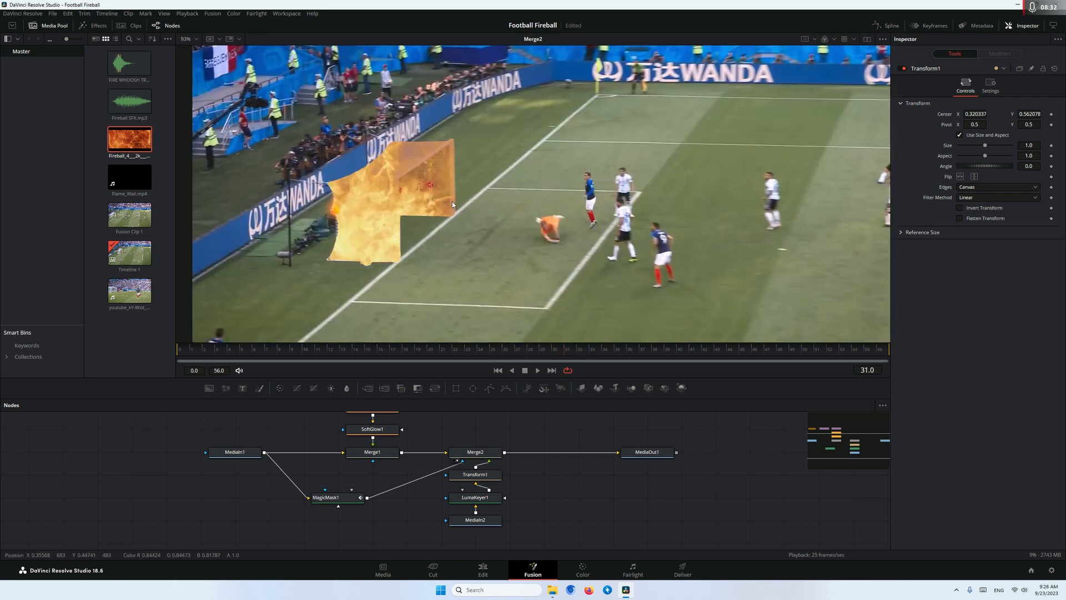
{"action": "scroll", "coordinate": [410, 203], "scroll_direction": "up", "scroll_amount": 2}
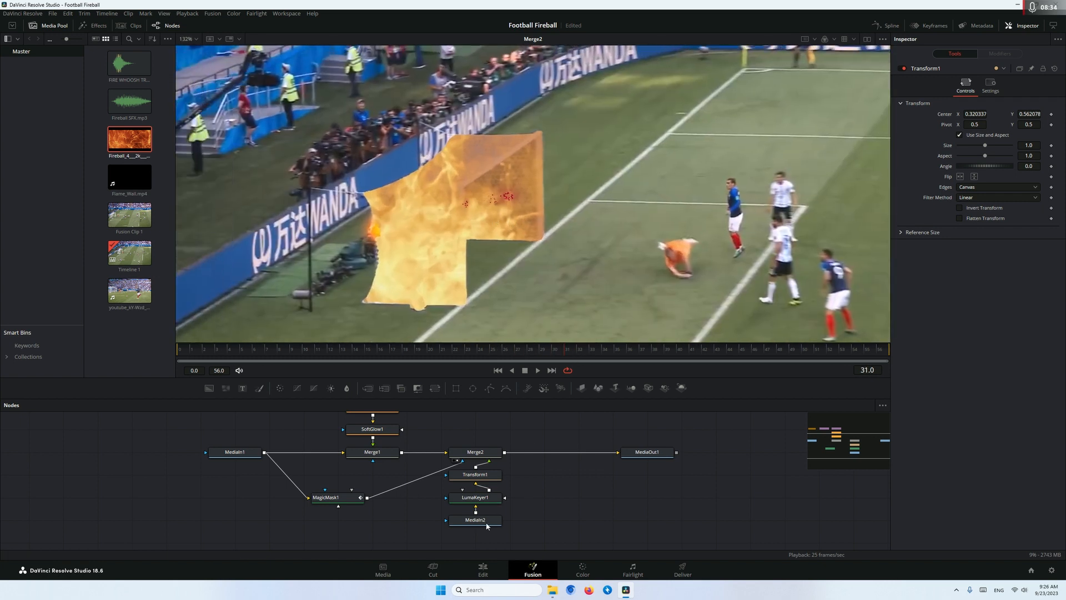
{"action": "left_click_drag", "start_coordinate": [576, 216], "coordinate": [542, 204]}
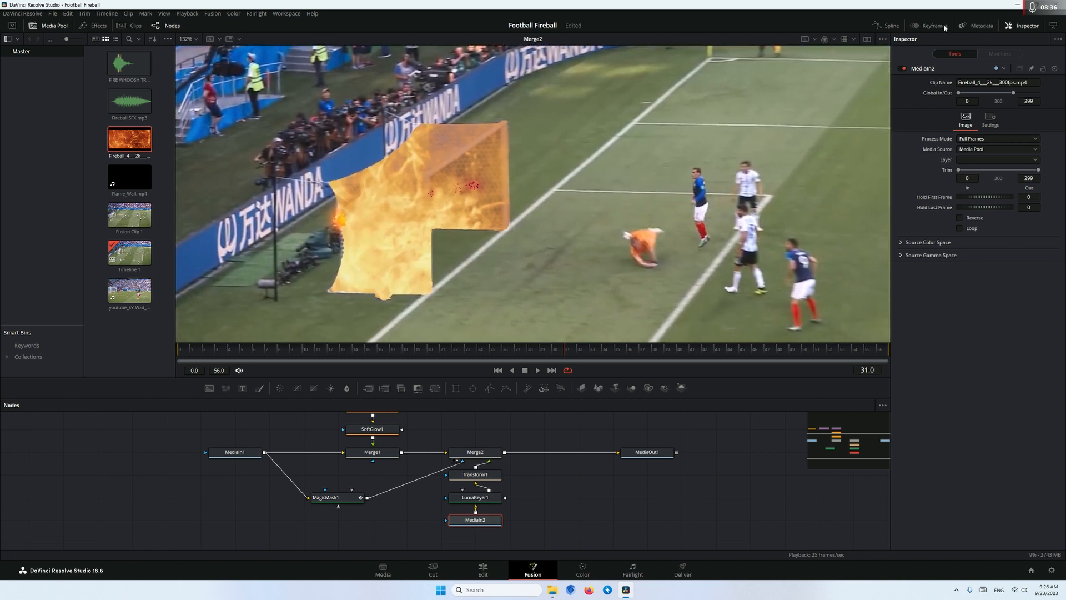
{"action": "left_click", "coordinate": [933, 26]}
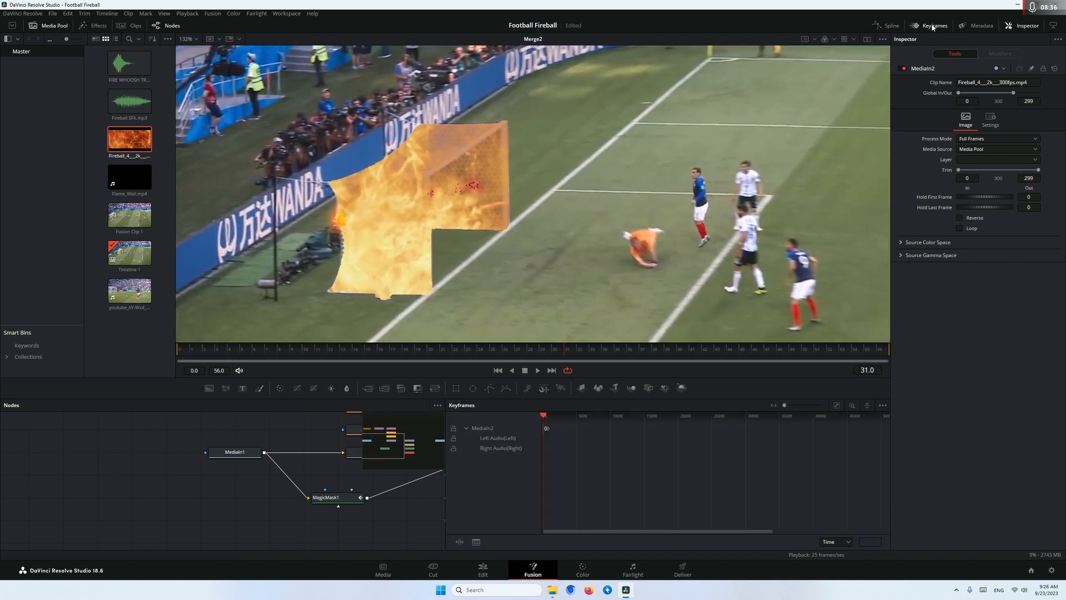
{"action": "left_click", "coordinate": [836, 404]}
{"action": "left_click", "coordinate": [472, 359]}
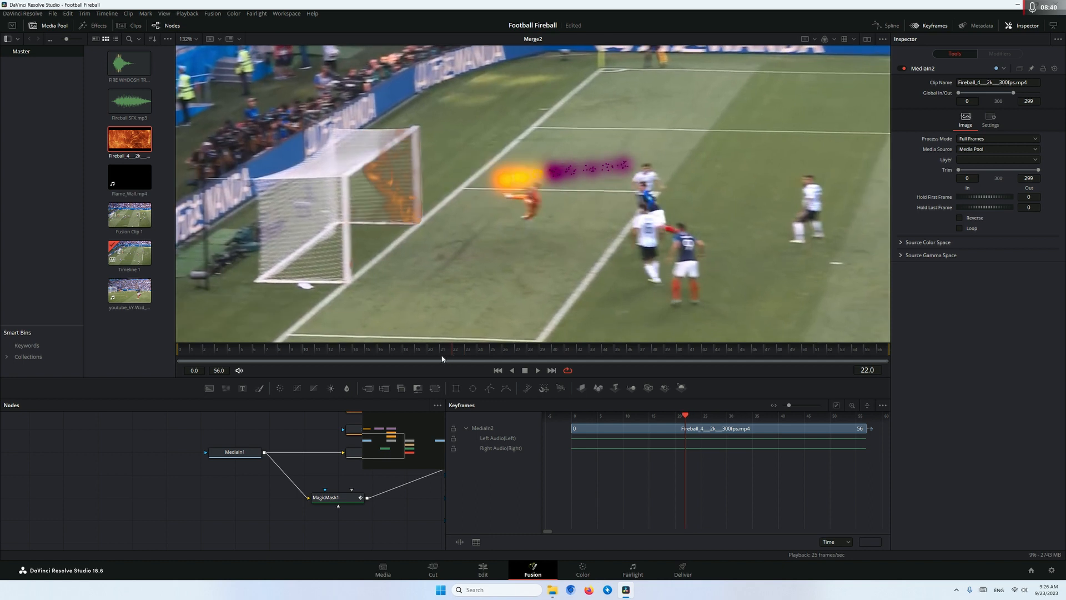
{"action": "left_click_drag", "start_coordinate": [473, 358], "coordinate": [571, 360]}
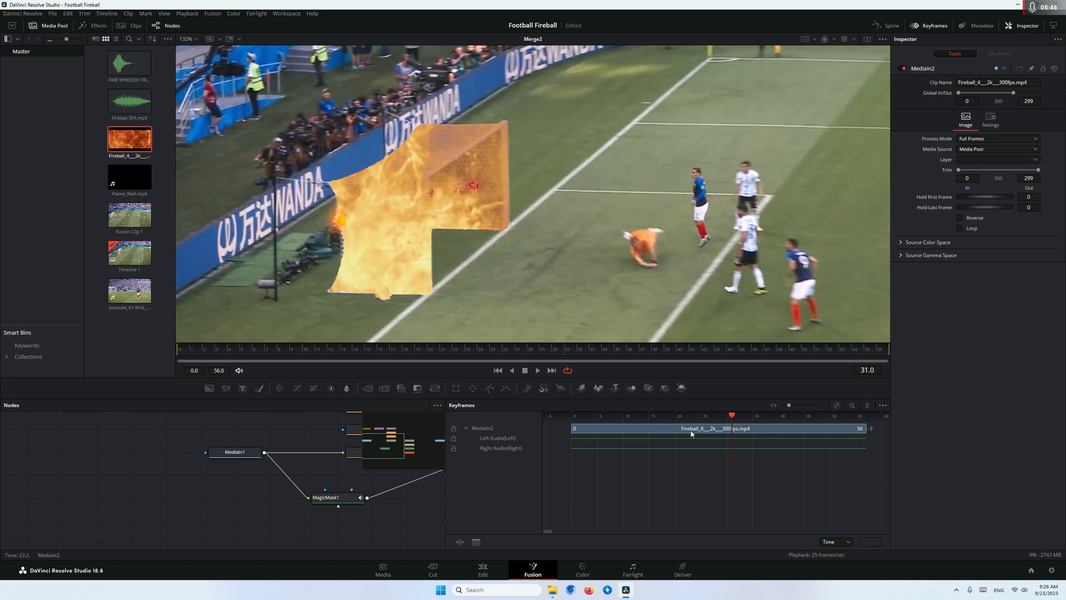
{"action": "left_click_drag", "start_coordinate": [691, 433], "coordinate": [700, 432]}
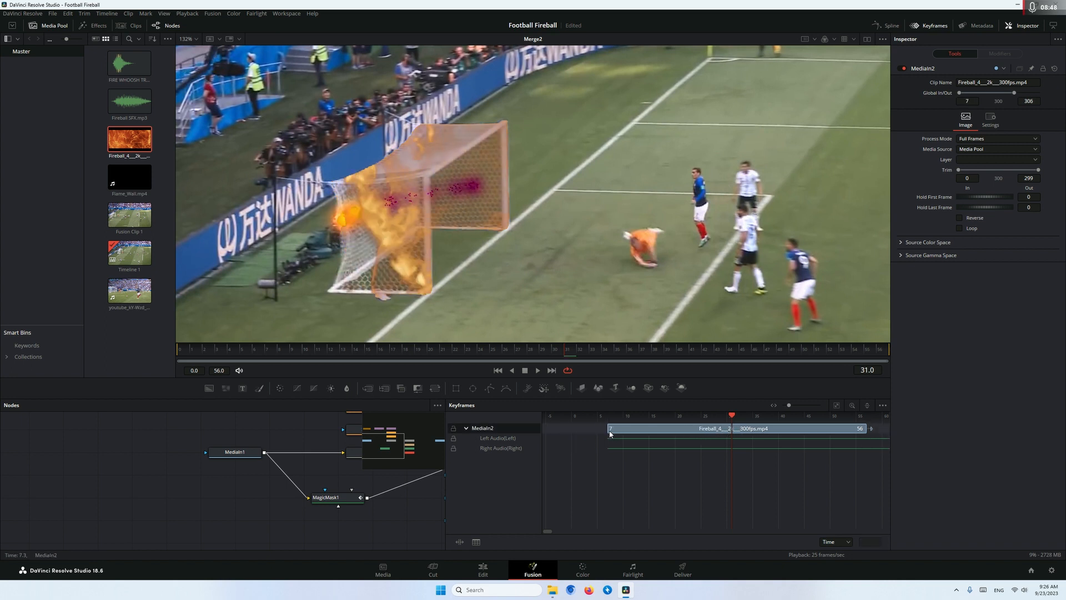
{"action": "left_click_drag", "start_coordinate": [610, 434], "coordinate": [731, 432]}
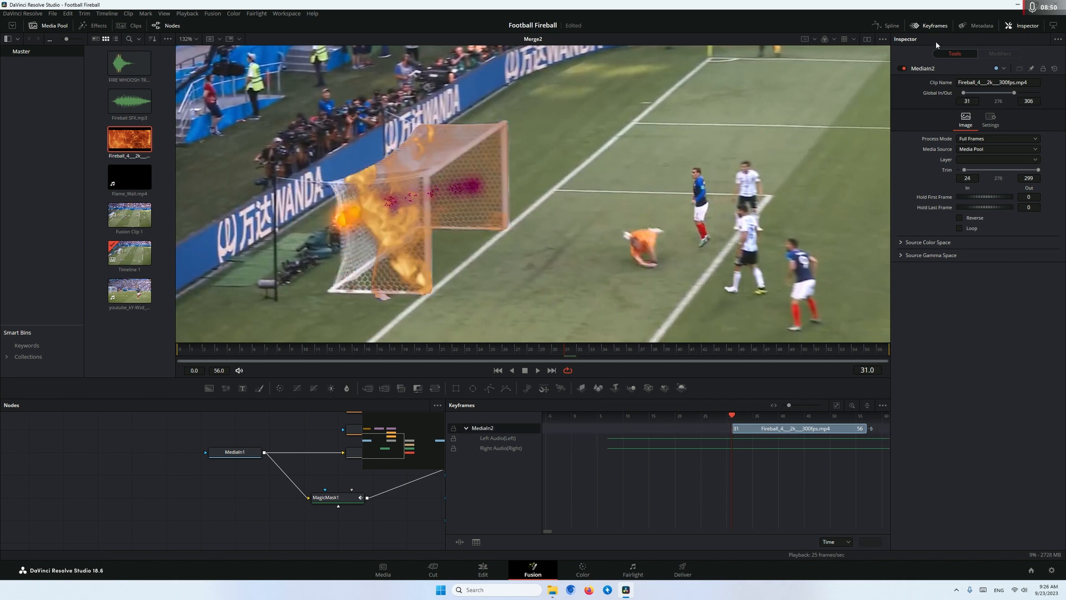
{"action": "left_click", "coordinate": [930, 26]}
{"action": "key", "text": "space"}
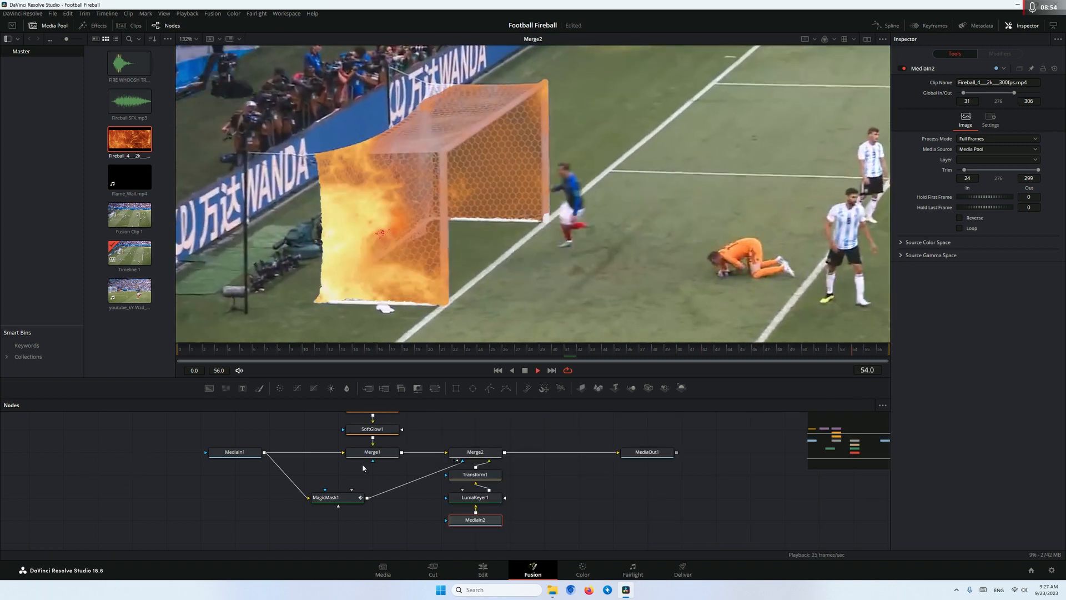
{"action": "key", "text": "space"}
Set Merge2's Apply Mode to Lighten so the fireball blends with the goal, judging it at frame 39
{"action": "left_click", "coordinate": [480, 457]}
{"action": "key", "text": "space"}
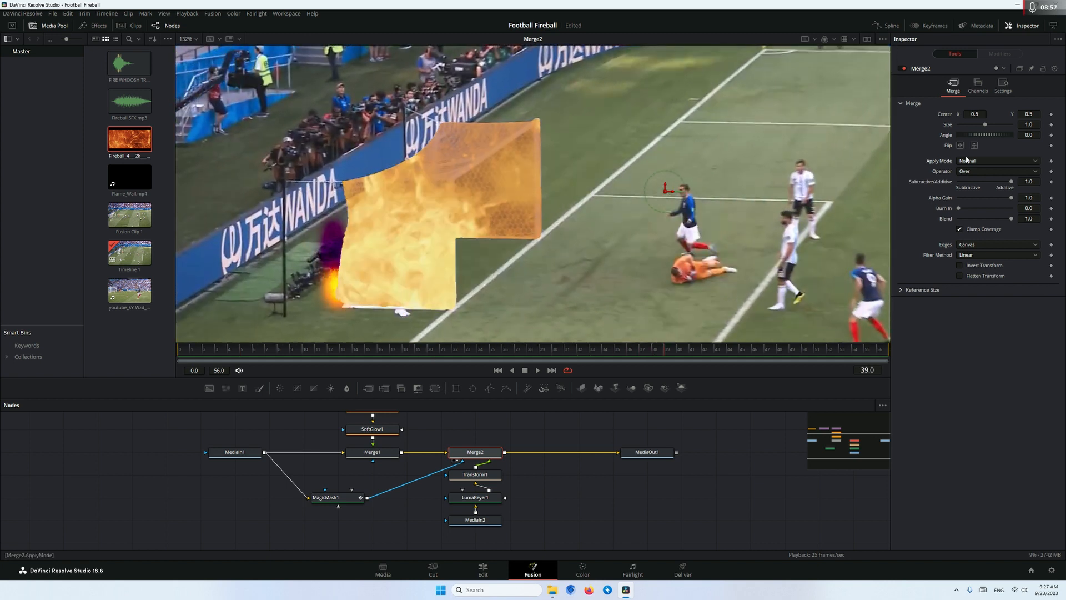
{"action": "left_click", "coordinate": [966, 160]}
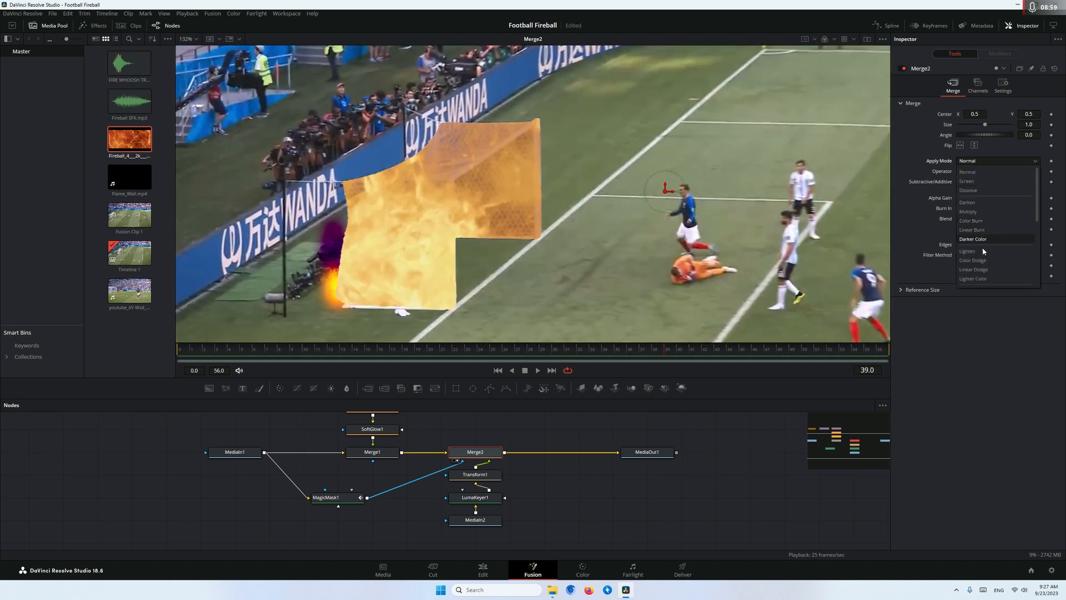
{"action": "left_click", "coordinate": [983, 252]}
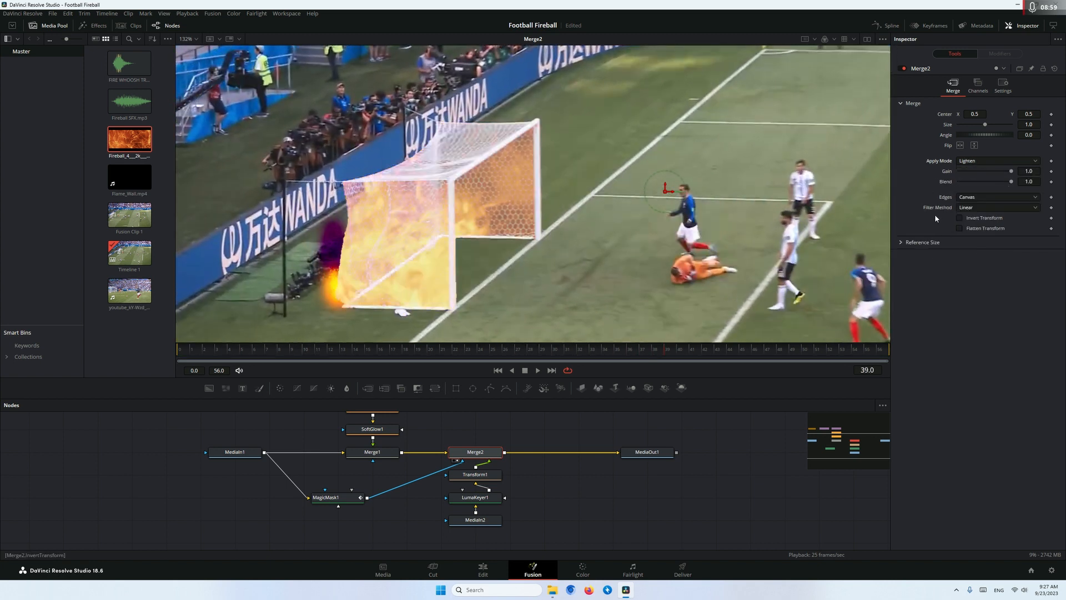
Try Lighter Color as Merge2's Apply Mode and return it to Lighten
{"action": "left_click", "coordinate": [979, 162]}
{"action": "left_click", "coordinate": [980, 279]}
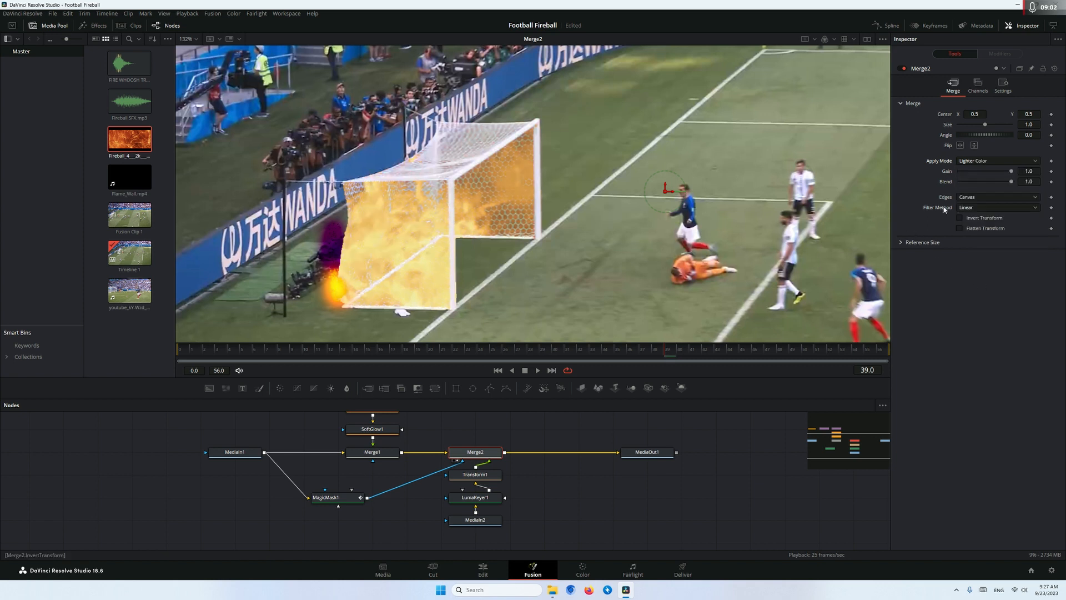
{"action": "left_click", "coordinate": [974, 161]}
{"action": "left_click", "coordinate": [958, 248]}
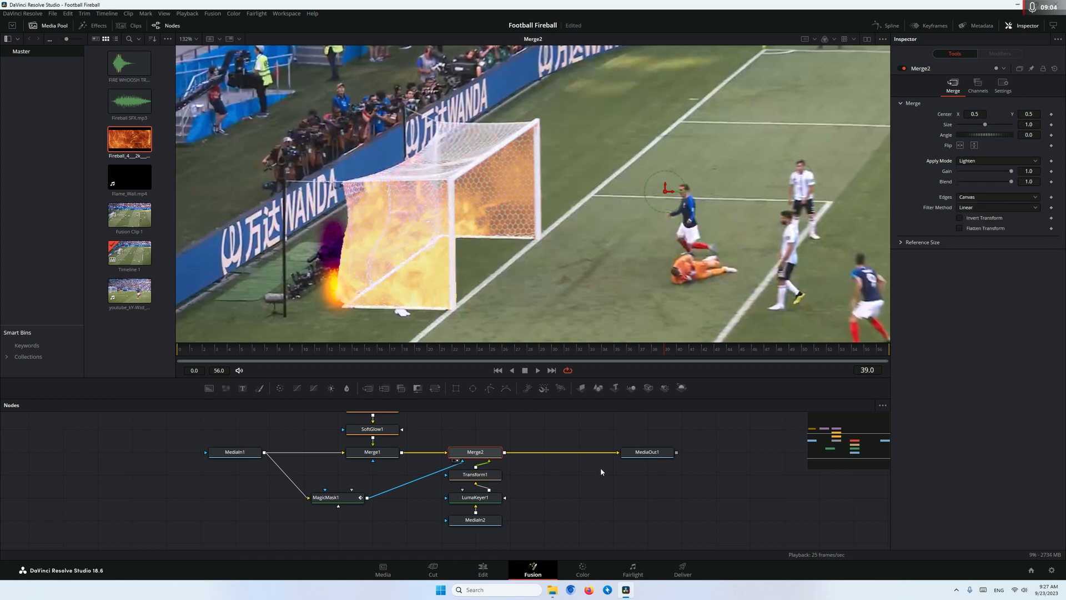
Make room before MediaOut1 in the node graph and add the Flame_Wall.mp4 clip beside MediaIn2
{"action": "left_click_drag", "start_coordinate": [649, 452], "coordinate": [716, 452]}
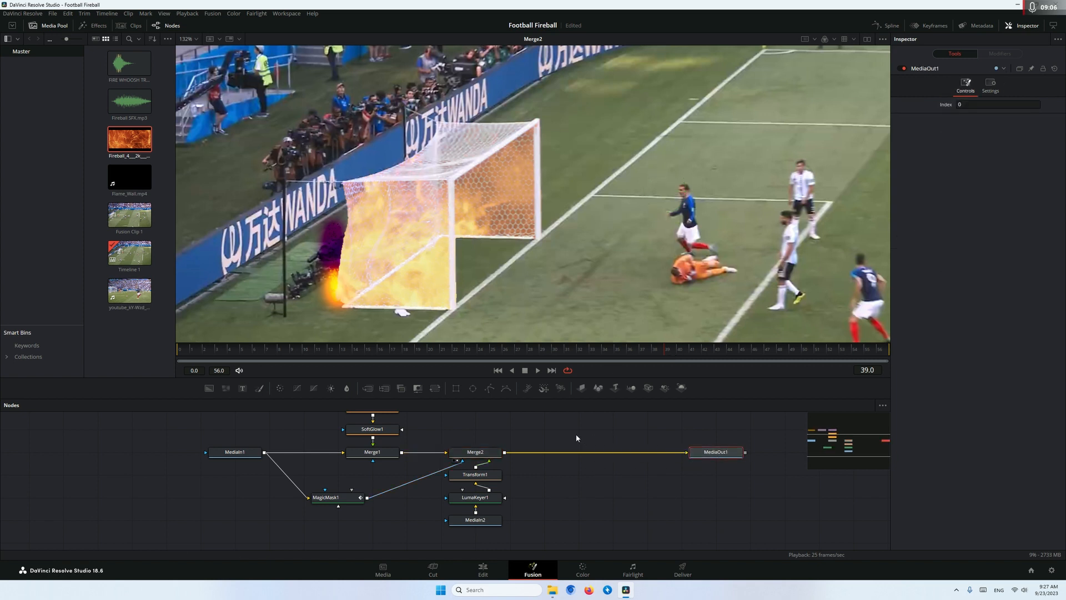
{"action": "scroll", "coordinate": [576, 435], "scroll_direction": "down", "scroll_amount": 2}
{"action": "left_click_drag", "start_coordinate": [541, 424], "coordinate": [435, 430]}
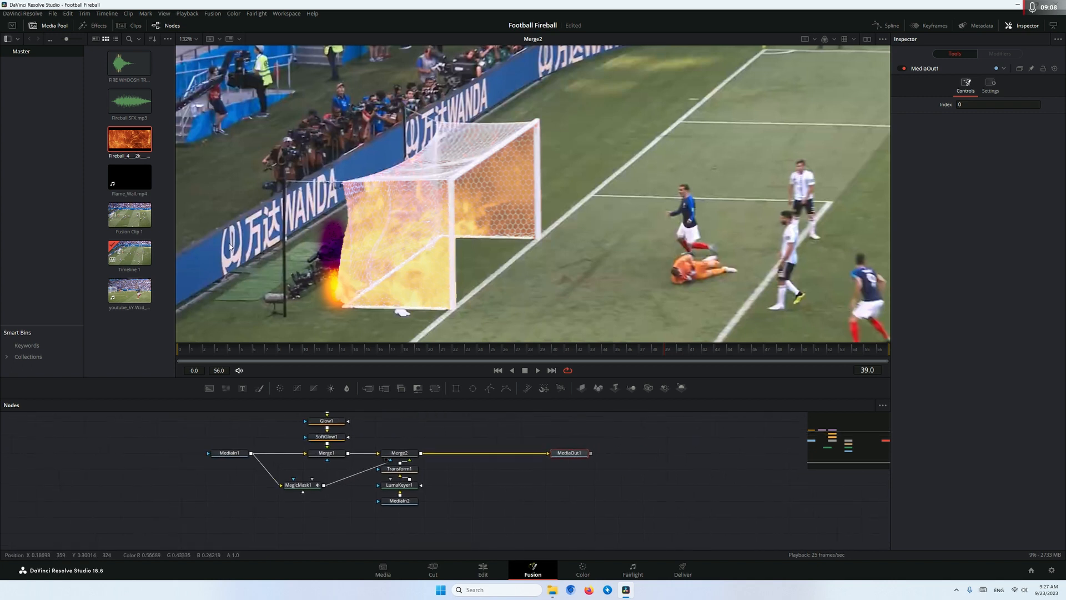
{"action": "left_click_drag", "start_coordinate": [129, 176], "coordinate": [472, 504]}
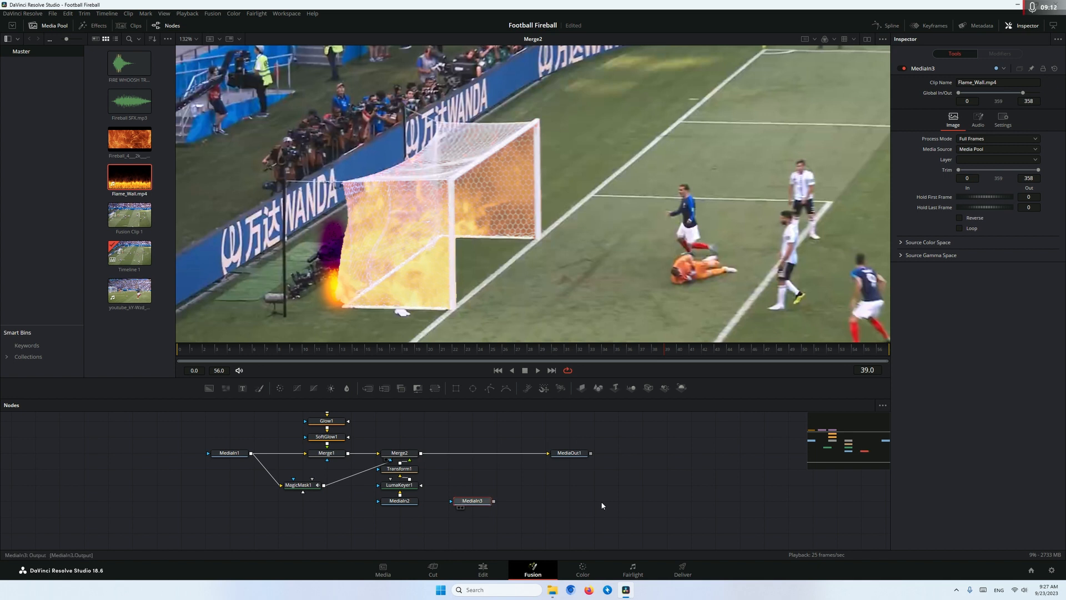
Chain a Luma Keyer and a Transform after the flame wall's media node
{"action": "key", "text": "shift+space"}
{"action": "type", "text": "luma"}
{"action": "key", "text": "Return"}
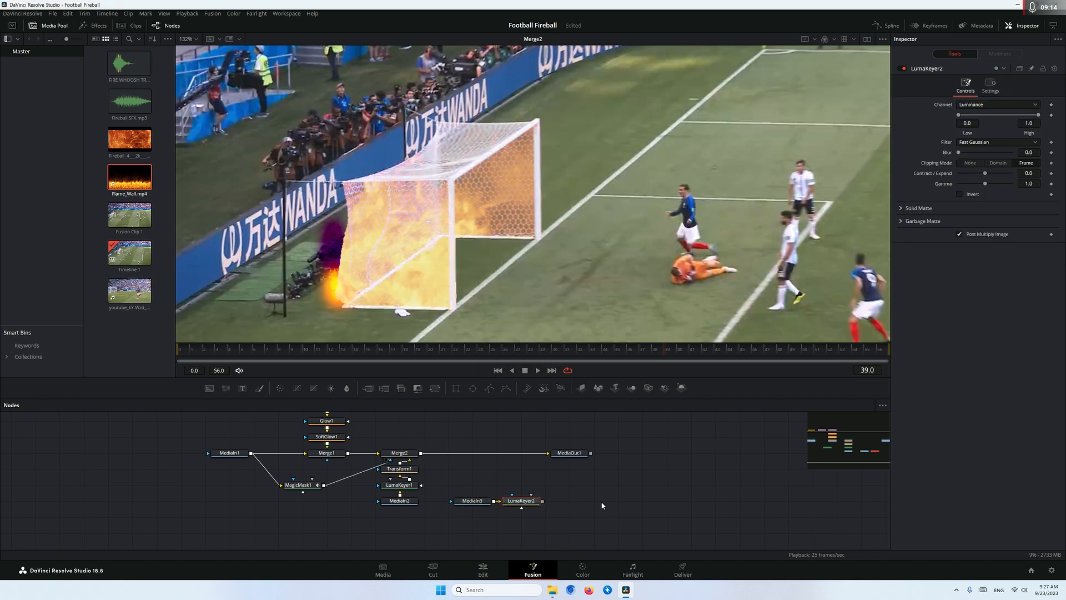
{"action": "key", "text": "shift+space"}
{"action": "type", "text": "transform"}
{"action": "key", "text": "Return"}
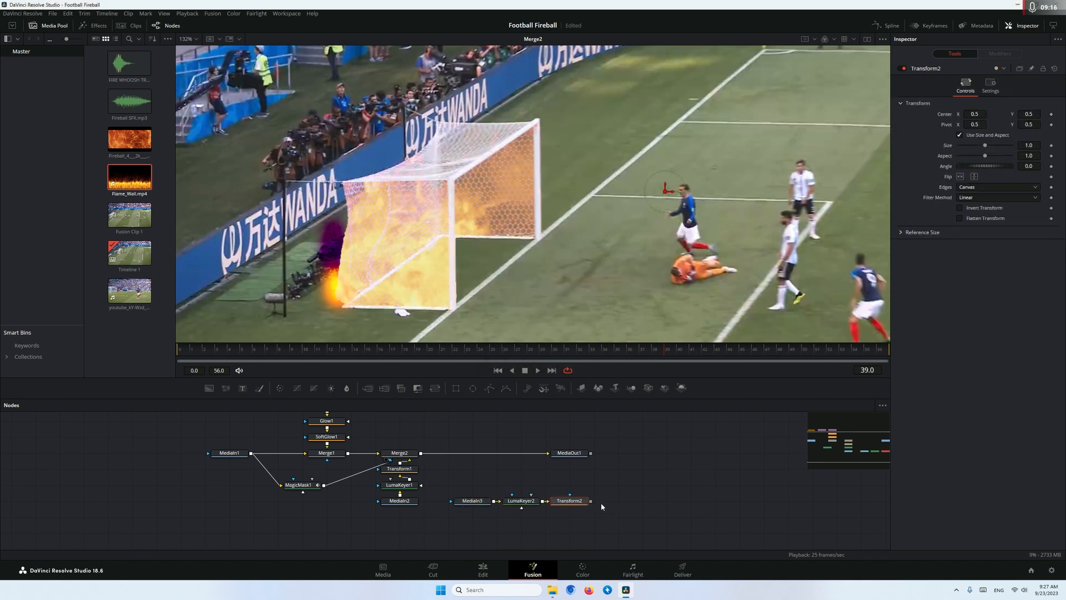
Merge the flame wall's Transform over Merge2's output, line up the new nodes, and view Merge3
{"action": "left_click_drag", "start_coordinate": [530, 502], "coordinate": [481, 487]}
{"action": "left_click_drag", "start_coordinate": [571, 502], "coordinate": [422, 454]}
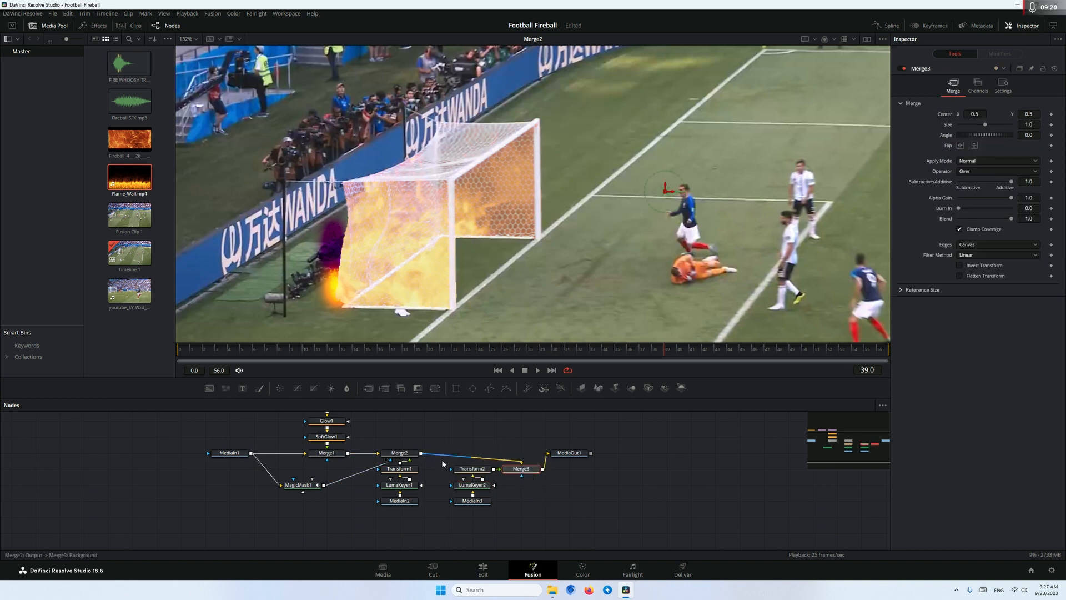
{"action": "left_click_drag", "start_coordinate": [499, 462], "coordinate": [475, 454]}
{"action": "key", "text": "2"}
{"action": "scroll", "coordinate": [489, 218], "scroll_direction": "down", "scroll_amount": 3}
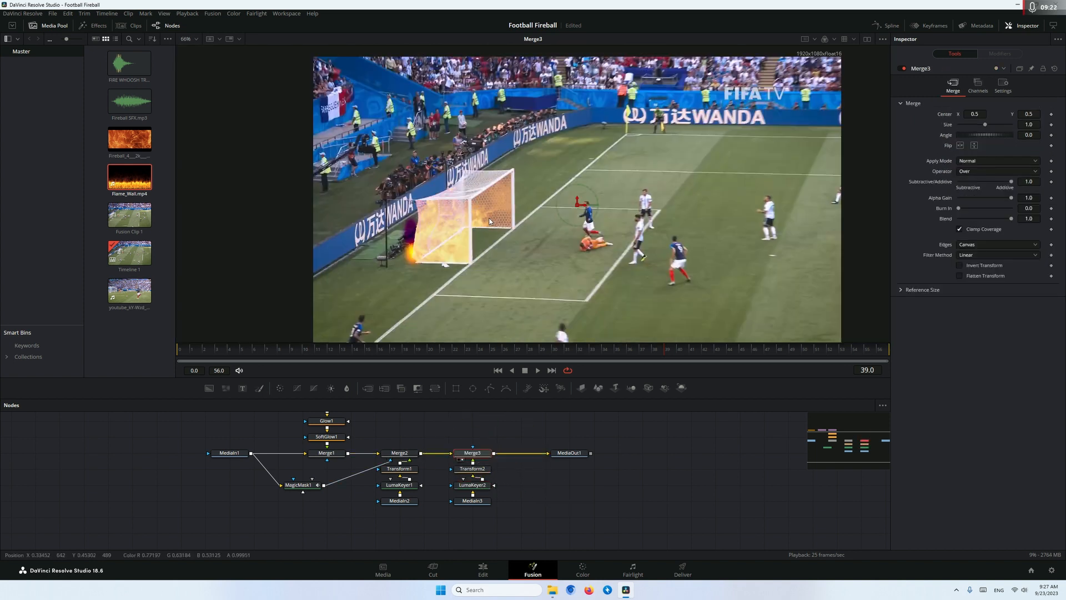
Position the flame wall across the goal with Transform2: size 0.7, angle 18.3, centre about X 0.407, Y 0.755
{"action": "left_click", "coordinate": [472, 468]}
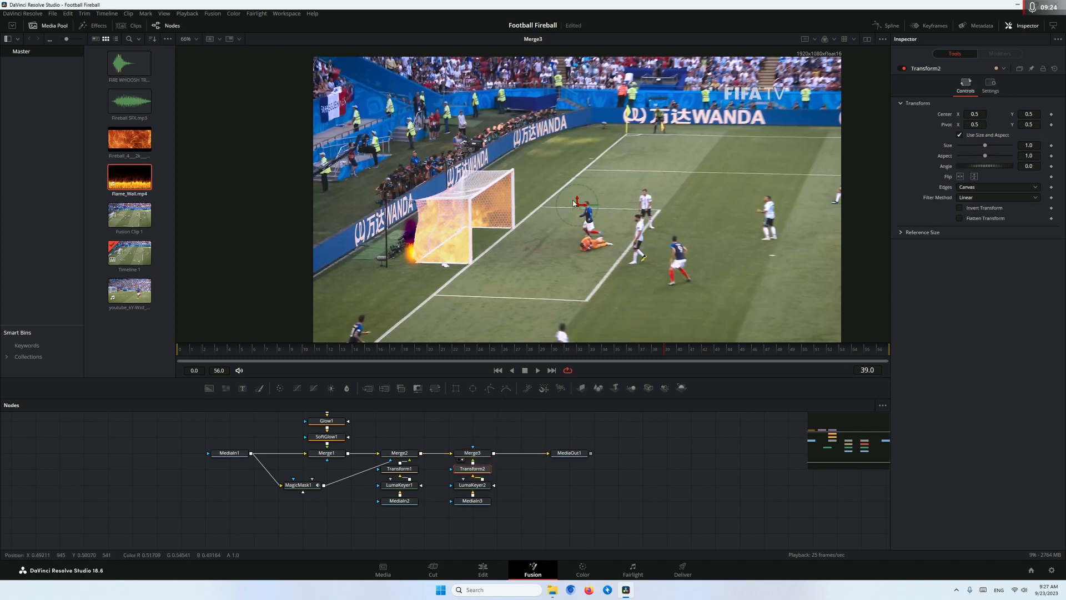
{"action": "left_click_drag", "start_coordinate": [576, 202], "coordinate": [577, 25]}
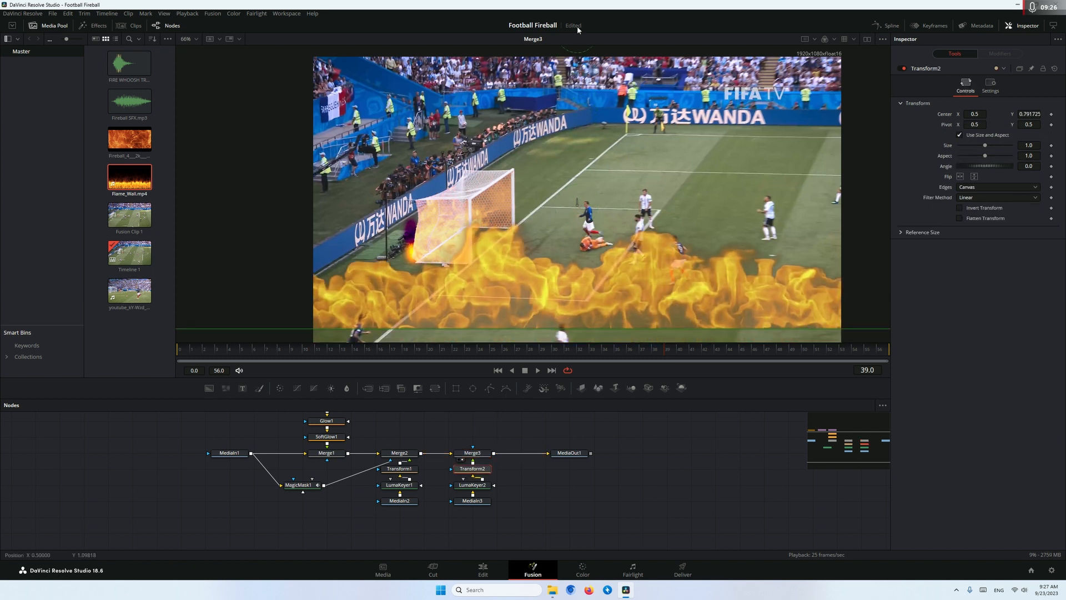
{"action": "left_click_drag", "start_coordinate": [985, 149], "coordinate": [948, 173]}
{"action": "left_click_drag", "start_coordinate": [683, 156], "coordinate": [549, 142]}
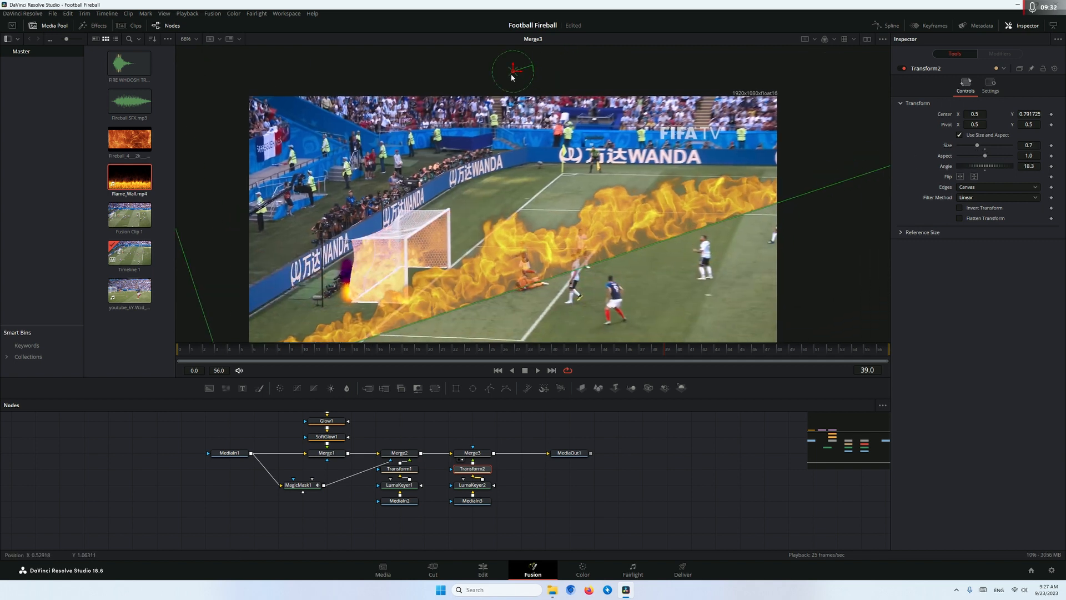
{"action": "left_click_drag", "start_coordinate": [512, 77], "coordinate": [415, 95]}
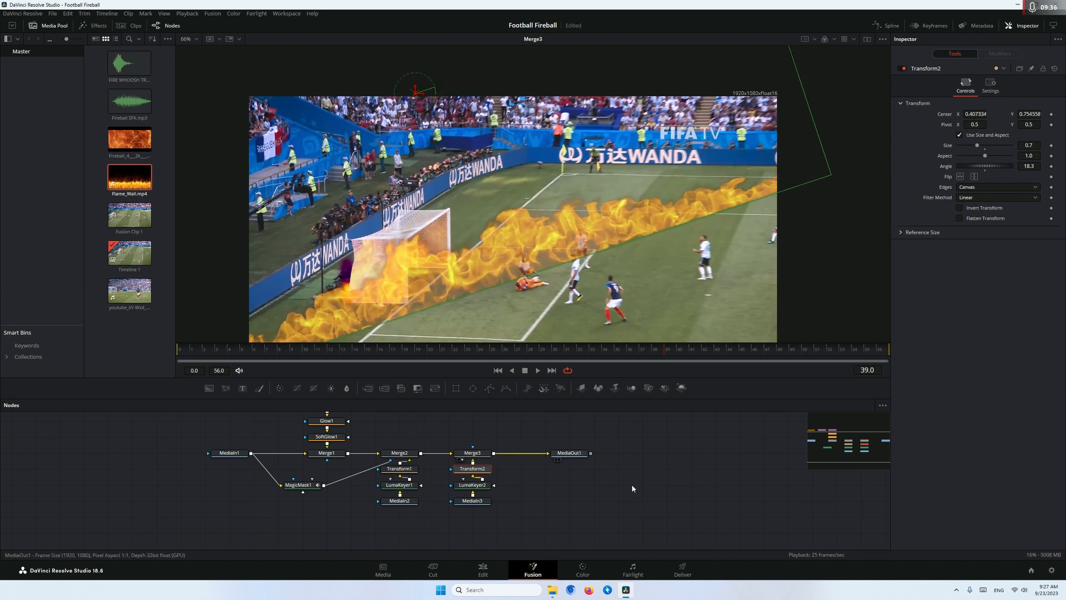
Connect the Magic Mask to Merge3's effect mask to confine the flame wall to the goal
{"action": "scroll", "coordinate": [472, 435], "scroll_direction": "up", "scroll_amount": 2}
{"action": "left_click_drag", "start_coordinate": [495, 440], "coordinate": [561, 446]}
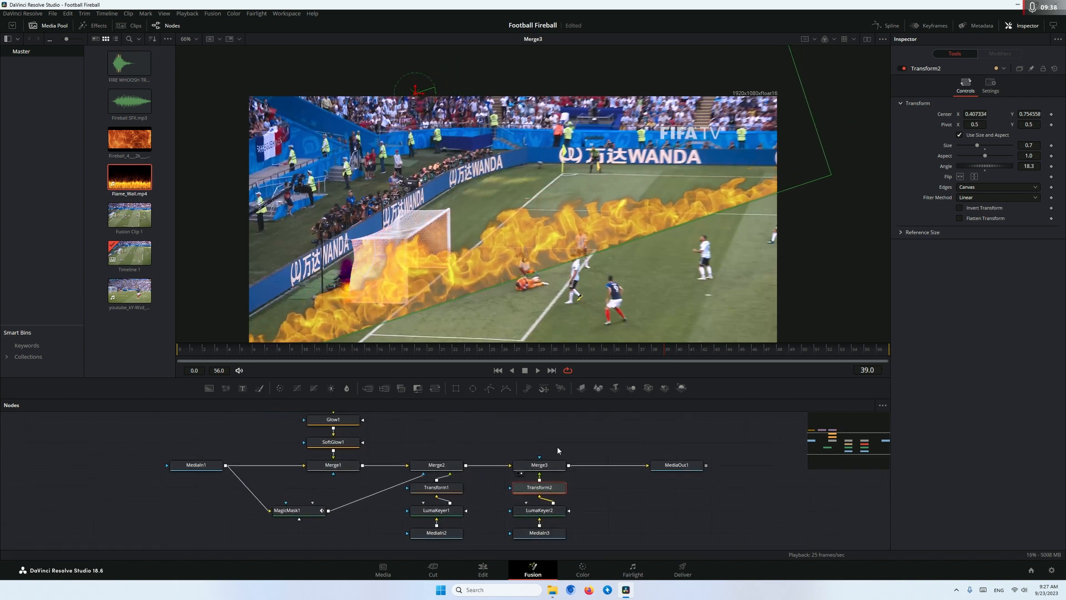
{"action": "left_click_drag", "start_coordinate": [331, 511], "coordinate": [549, 471]}
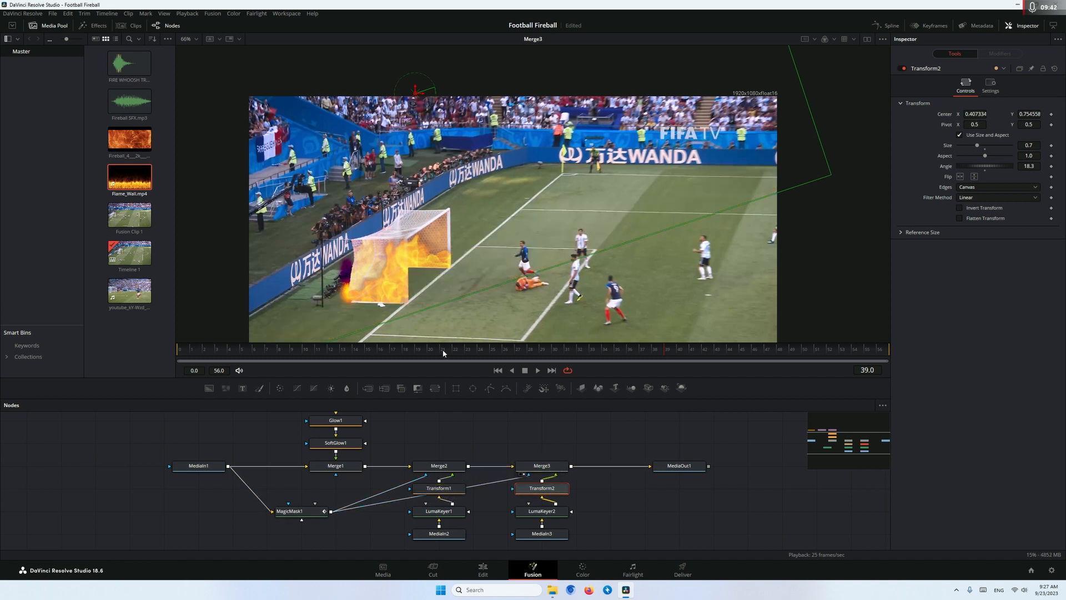
Set Merge3's Apply Mode to Lighter Color after trying Lighten, and play the clip to check the flames
{"action": "left_click", "coordinate": [542, 462]}
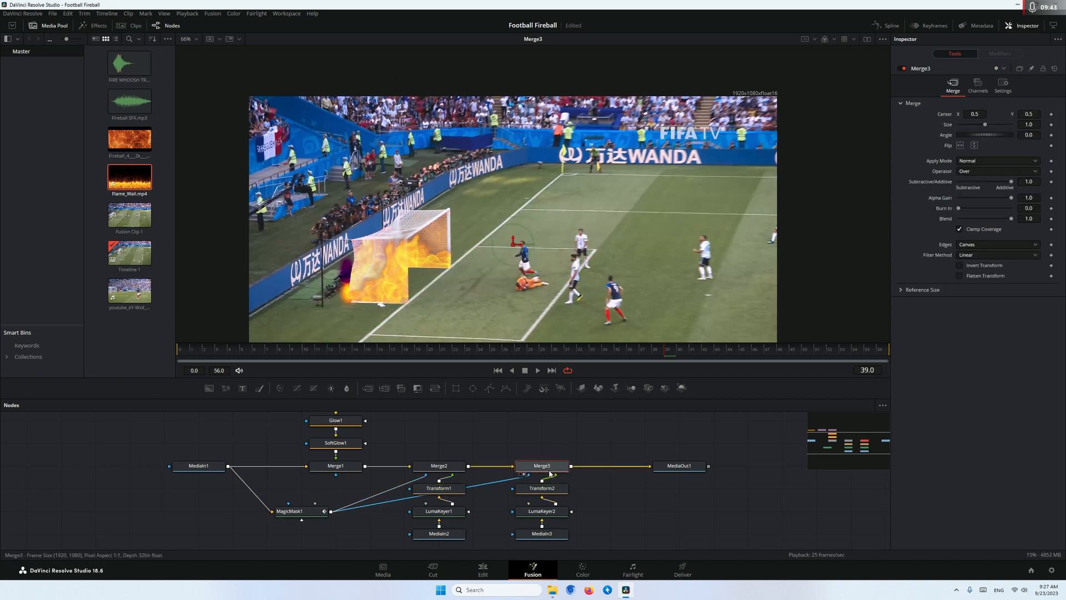
{"action": "left_click", "coordinate": [970, 162]}
{"action": "left_click", "coordinate": [983, 240]}
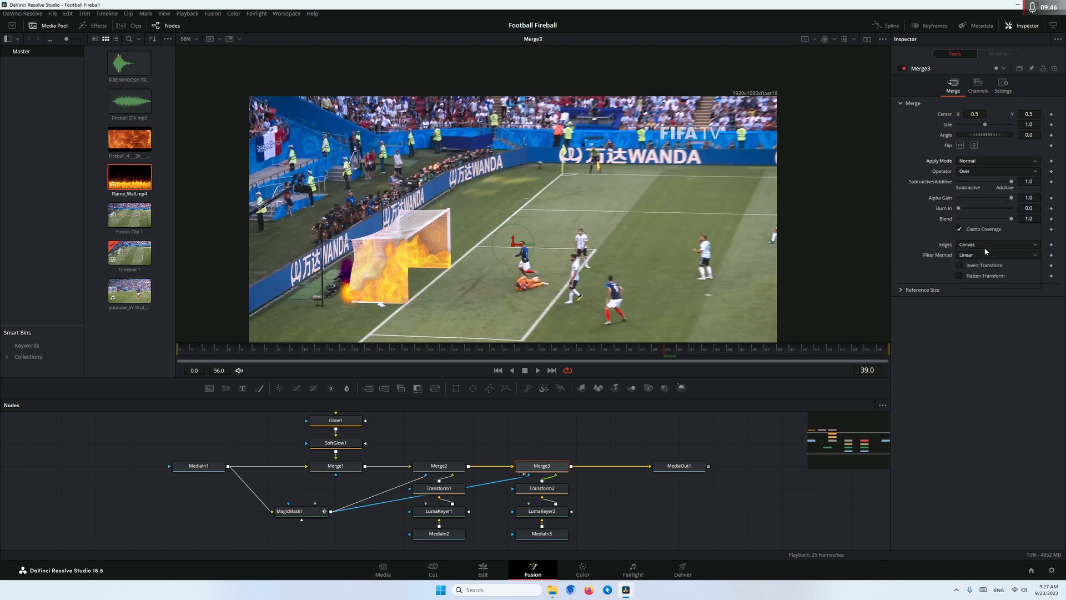
{"action": "left_click", "coordinate": [971, 162]}
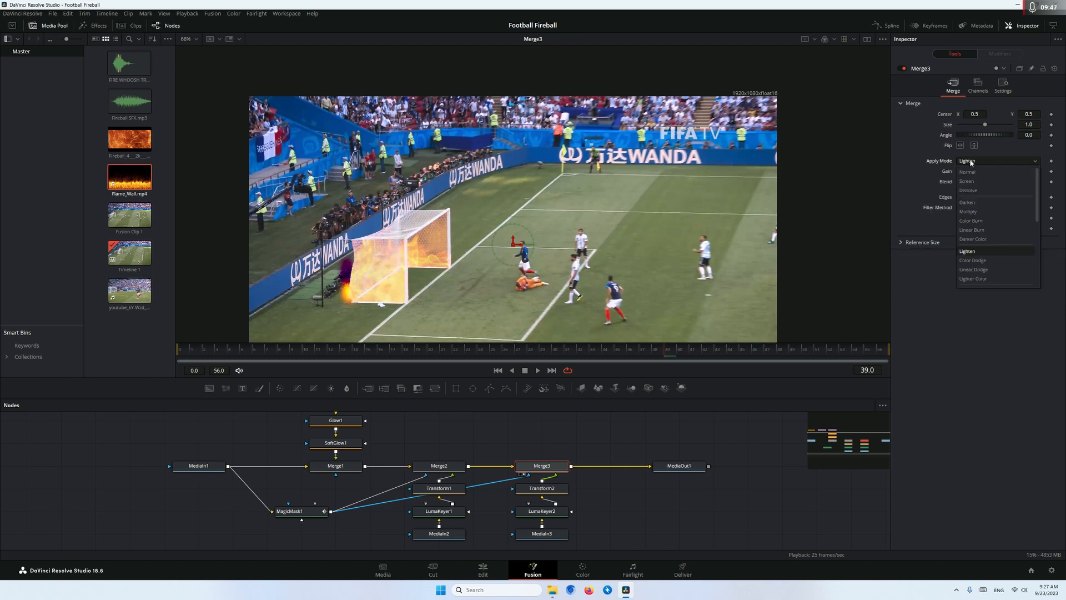
{"action": "left_click", "coordinate": [989, 279]}
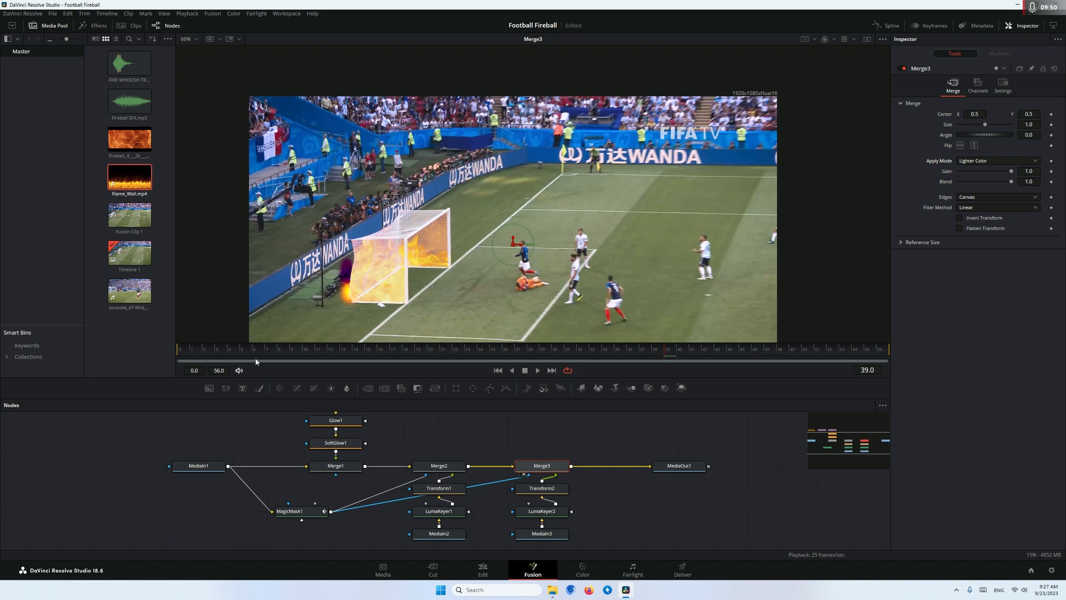
{"action": "key", "text": "space"}
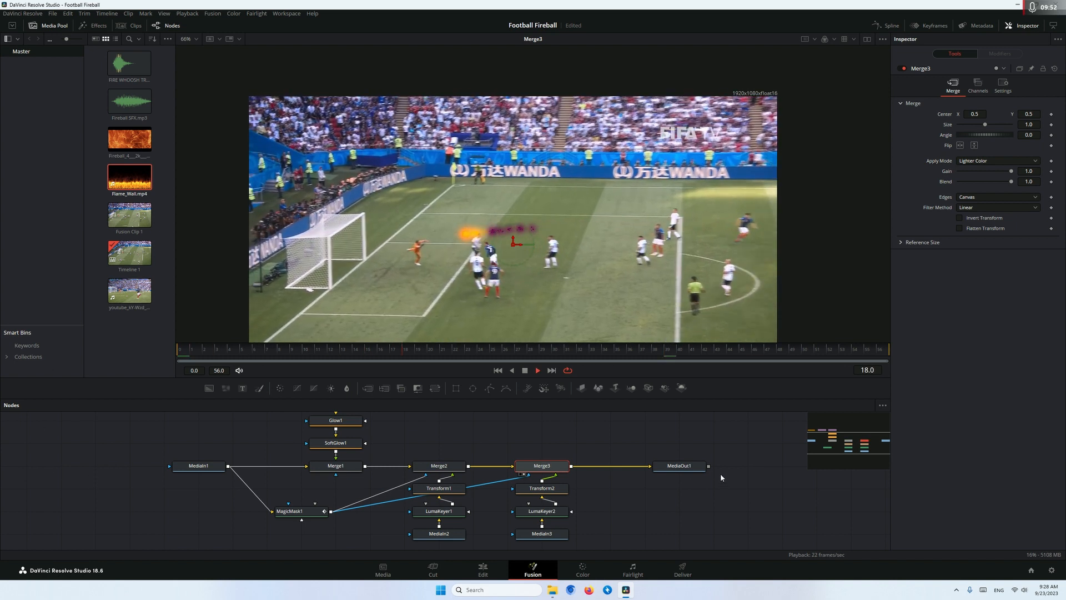
{"action": "left_click_drag", "start_coordinate": [364, 353], "coordinate": [416, 355]}
{"action": "key", "text": "space"}
{"action": "key", "text": "space"}
Offset the Flame_Wall clip by 5 frames in the Keyframes editor, trim its start to frame 31, and play the result
{"action": "left_click", "coordinate": [555, 533]}
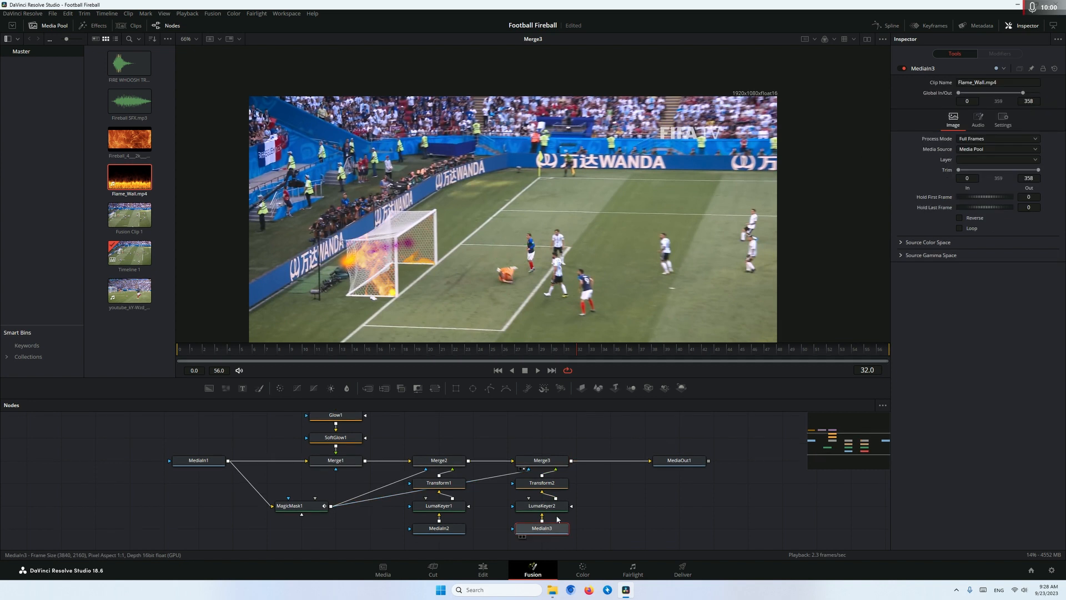
{"action": "left_click", "coordinate": [937, 28]}
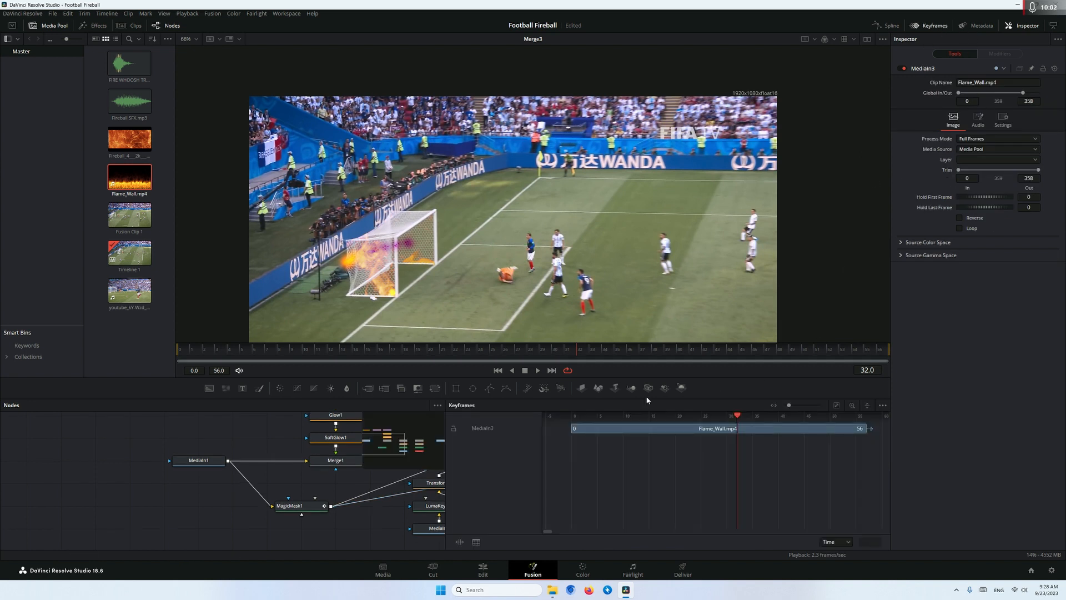
{"action": "left_click_drag", "start_coordinate": [694, 430], "coordinate": [702, 432]}
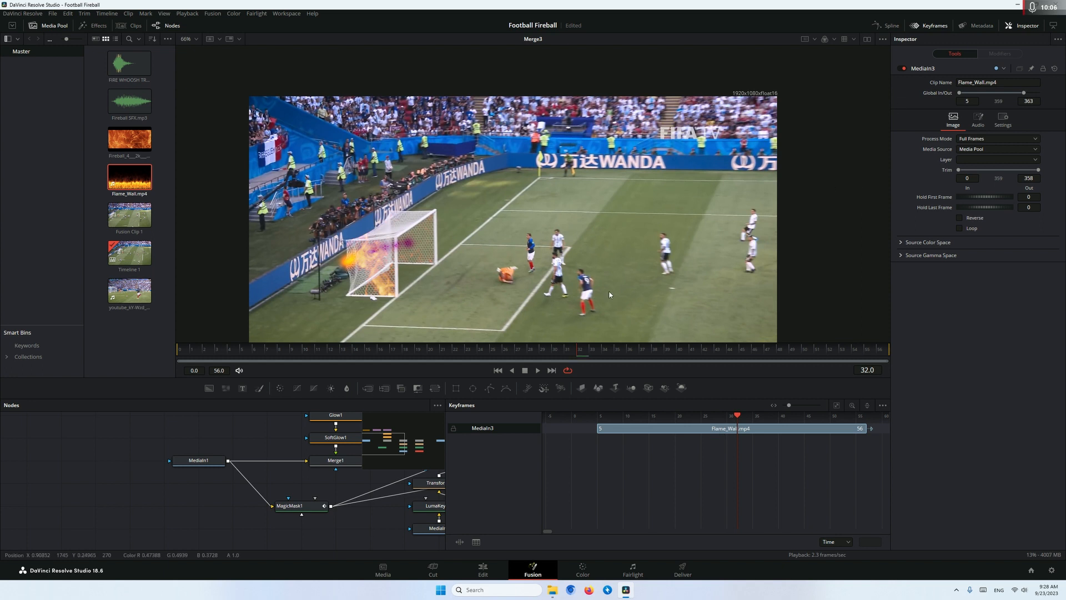
{"action": "left_click_drag", "start_coordinate": [553, 348], "coordinate": [575, 353]}
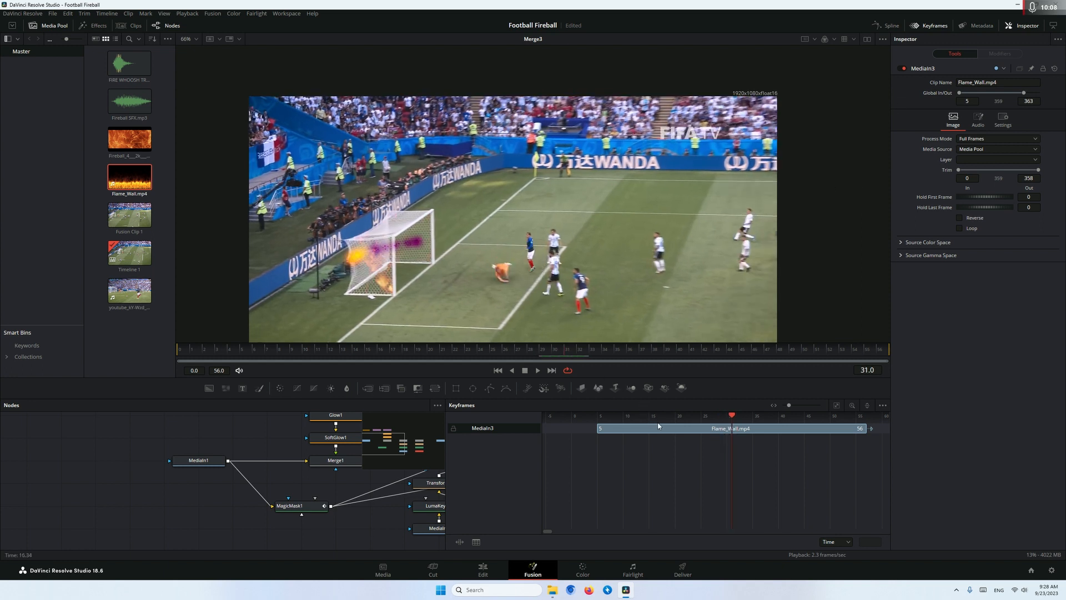
{"action": "left_click_drag", "start_coordinate": [598, 432], "coordinate": [724, 435]}
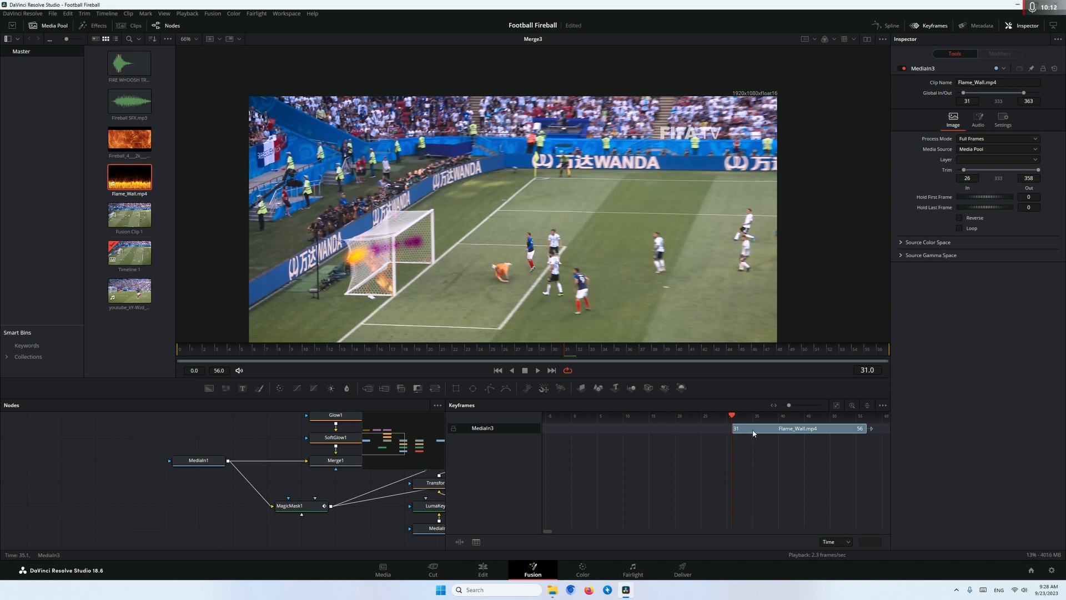
{"action": "left_click", "coordinate": [932, 27]}
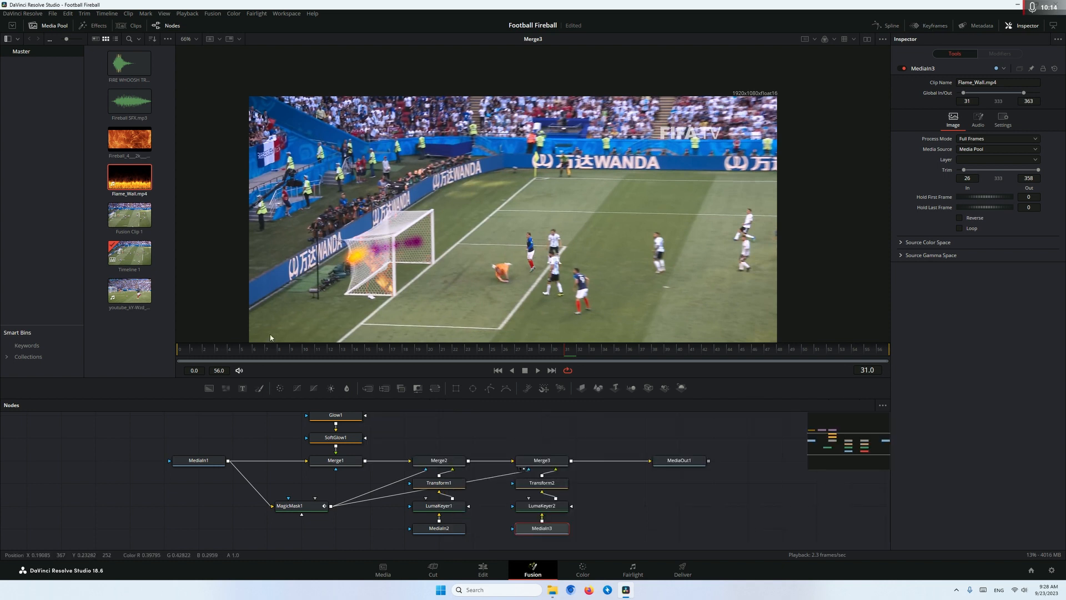
{"action": "key", "text": "space"}
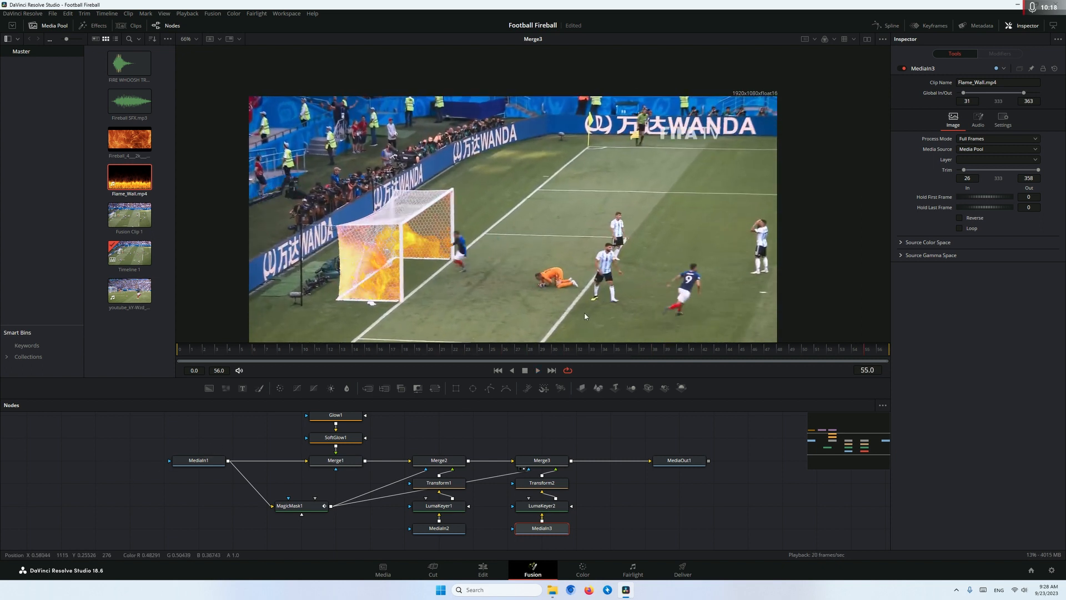
{"action": "key", "text": "space"}
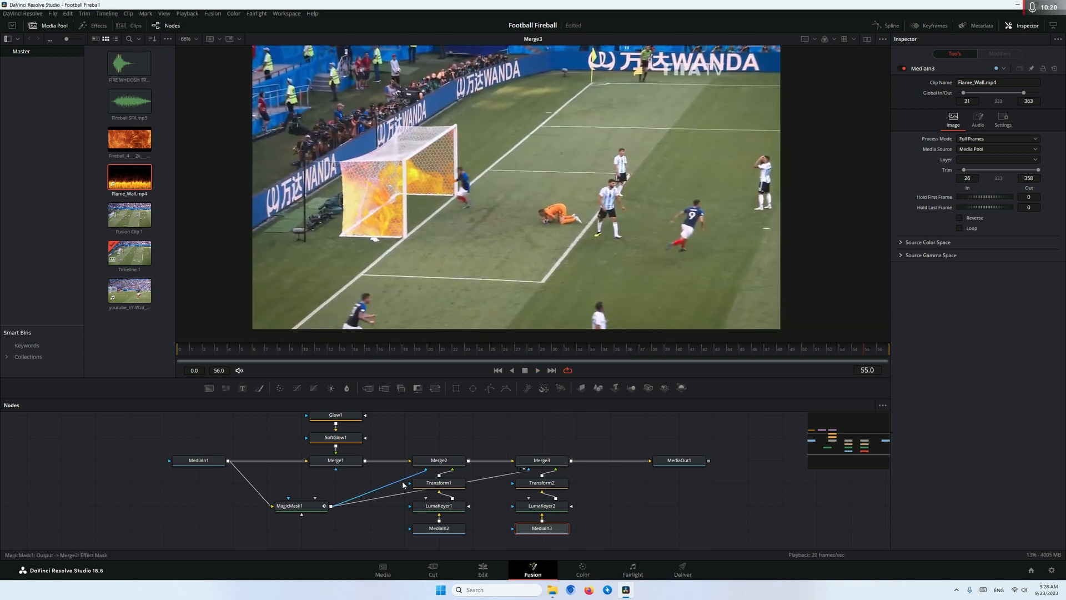
Insert a Color Corrector between Transform1 and Merge2 and raise the fireball's saturation
{"action": "left_click_drag", "start_coordinate": [425, 470], "coordinate": [467, 541]}
{"action": "left_click_drag", "start_coordinate": [448, 487], "coordinate": [447, 509]}
{"action": "left_click", "coordinate": [448, 510]}
{"action": "key", "text": "shift+space"}
{"action": "type", "text": "colo"}
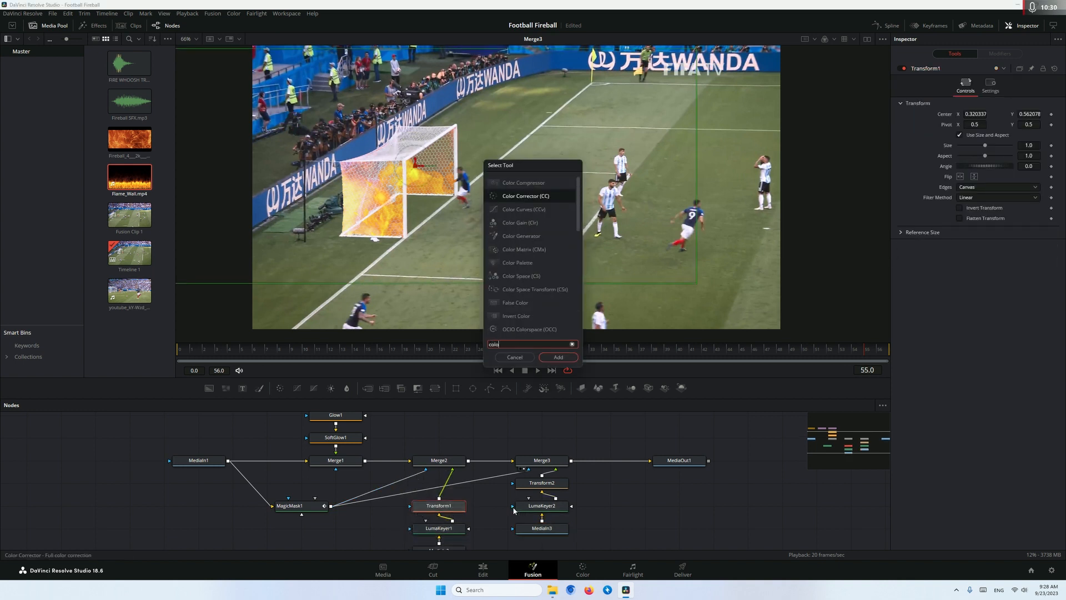
{"action": "key", "text": "Return"}
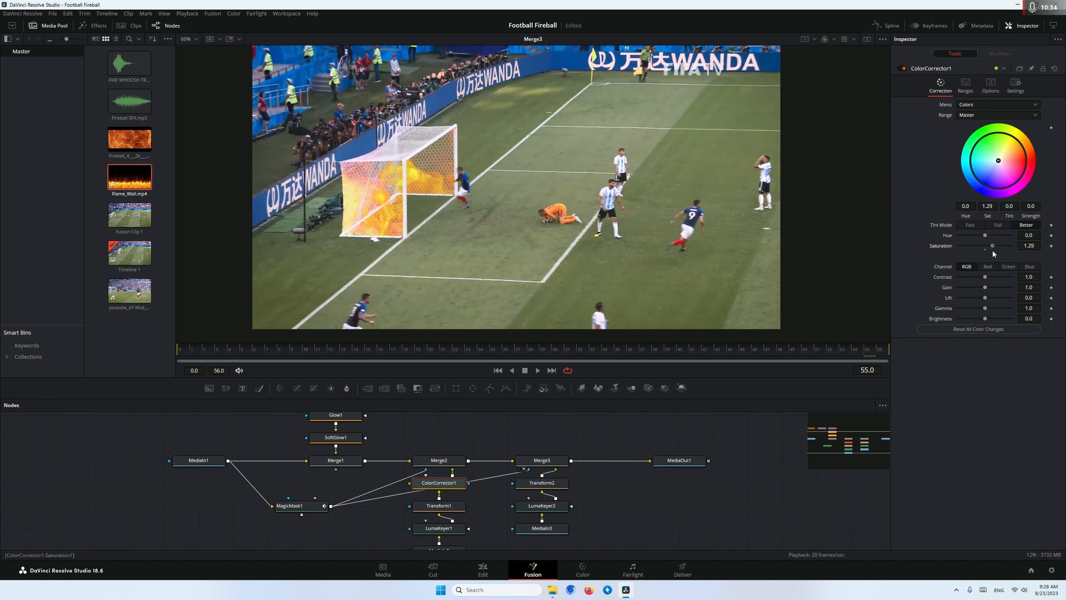
{"action": "left_click_drag", "start_coordinate": [1001, 252], "coordinate": [997, 248]}
Insert a Color Corrector between Transform2 and Merge3 and raise the flame wall's saturation to 1.32
{"action": "scroll", "coordinate": [634, 489], "scroll_direction": "down", "scroll_amount": 2}
{"action": "left_click_drag", "start_coordinate": [610, 531], "coordinate": [542, 462]}
{"action": "left_click", "coordinate": [573, 474]}
{"action": "left_click", "coordinate": [557, 462]}
{"action": "key", "text": "shift+space"}
{"action": "type", "text": "color"}
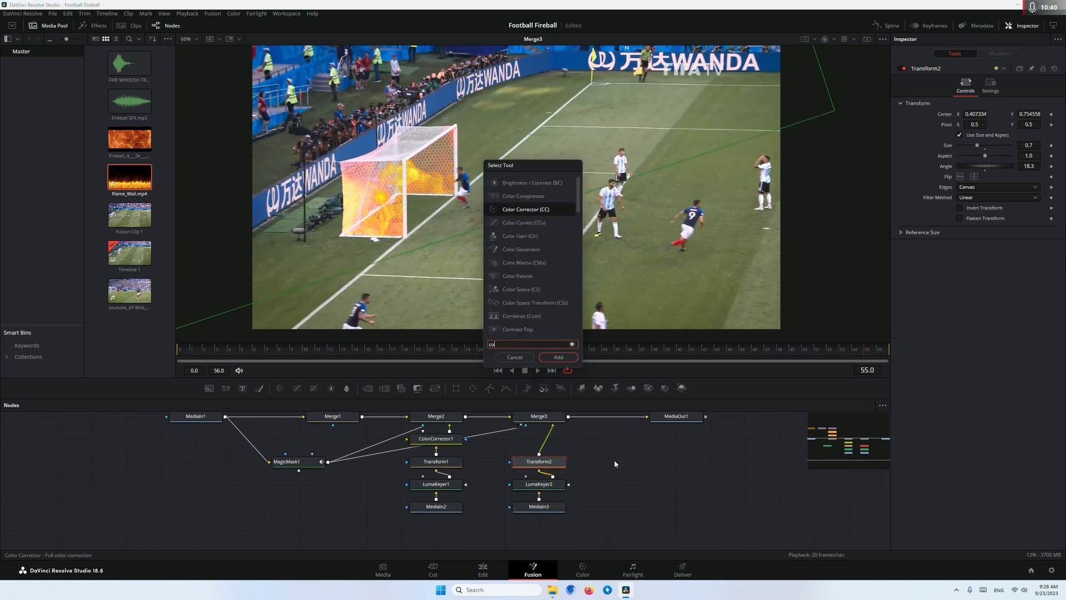
{"action": "key", "text": "Return"}
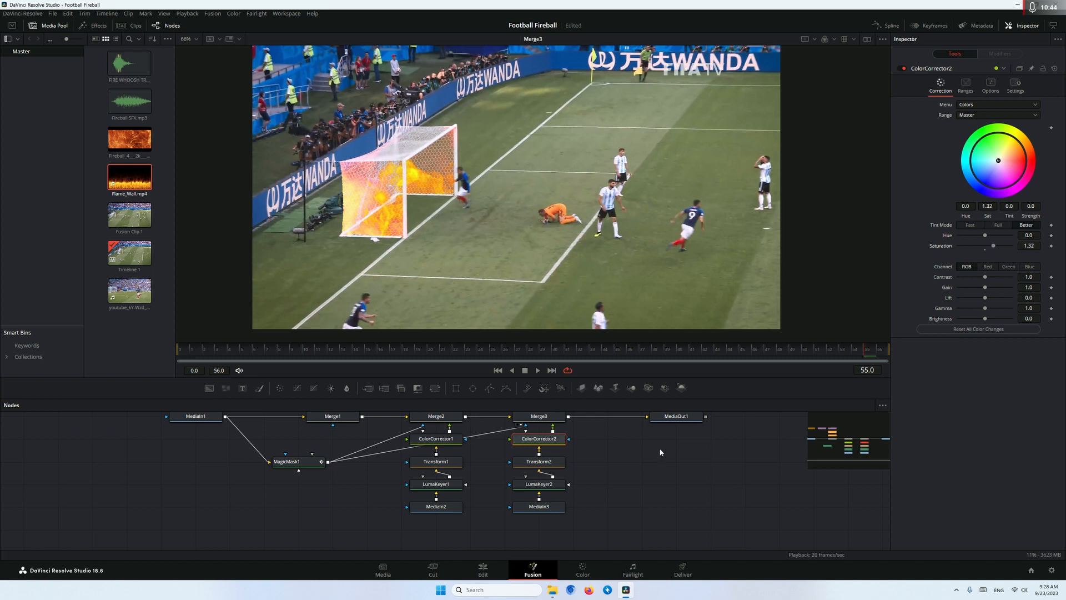
Switch to the Edit page and play the timeline from the start to review the finished effect
{"action": "left_click", "coordinate": [483, 569]}
{"action": "left_click", "coordinate": [335, 344]}
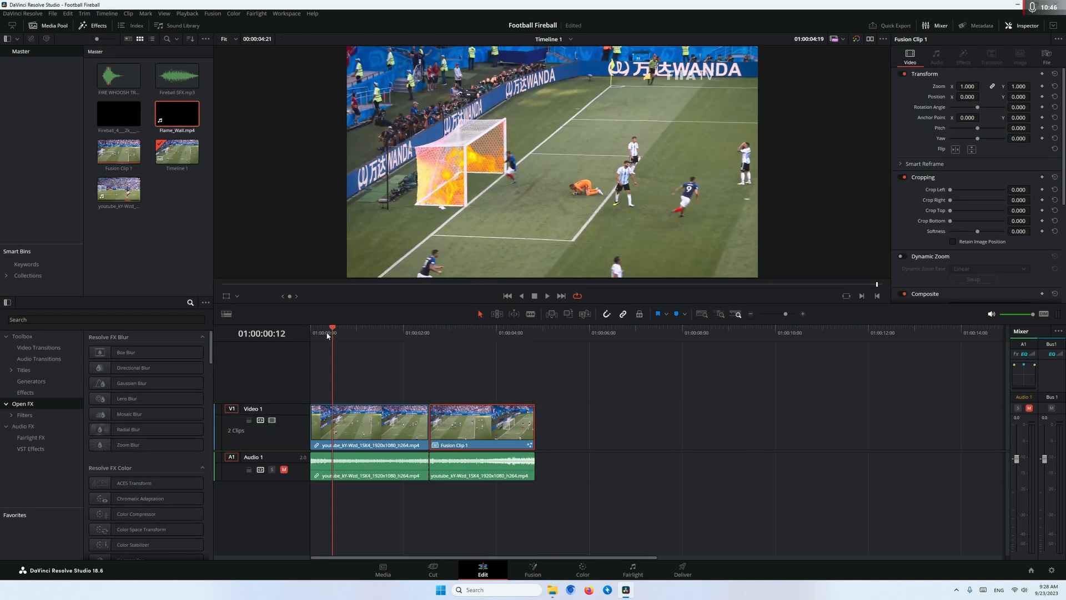
{"action": "key", "text": "Home"}
{"action": "key", "text": "space"}
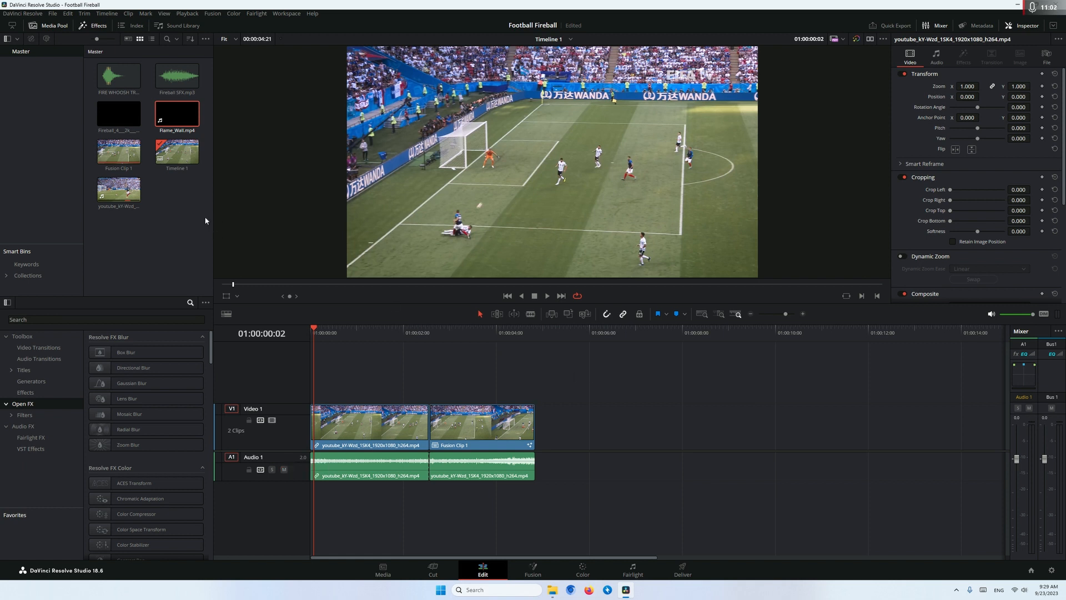
Preview the FIRE WHOOSH TRANSITION SFX.mp3 sound from the media pool
{"action": "left_click", "coordinate": [102, 79]}
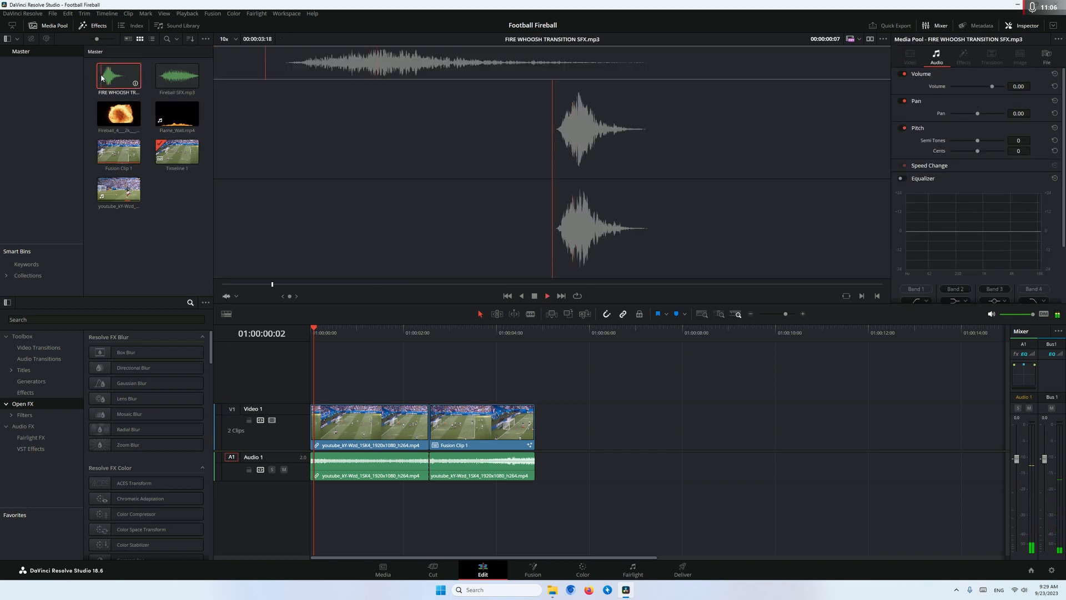
{"action": "key", "text": "space"}
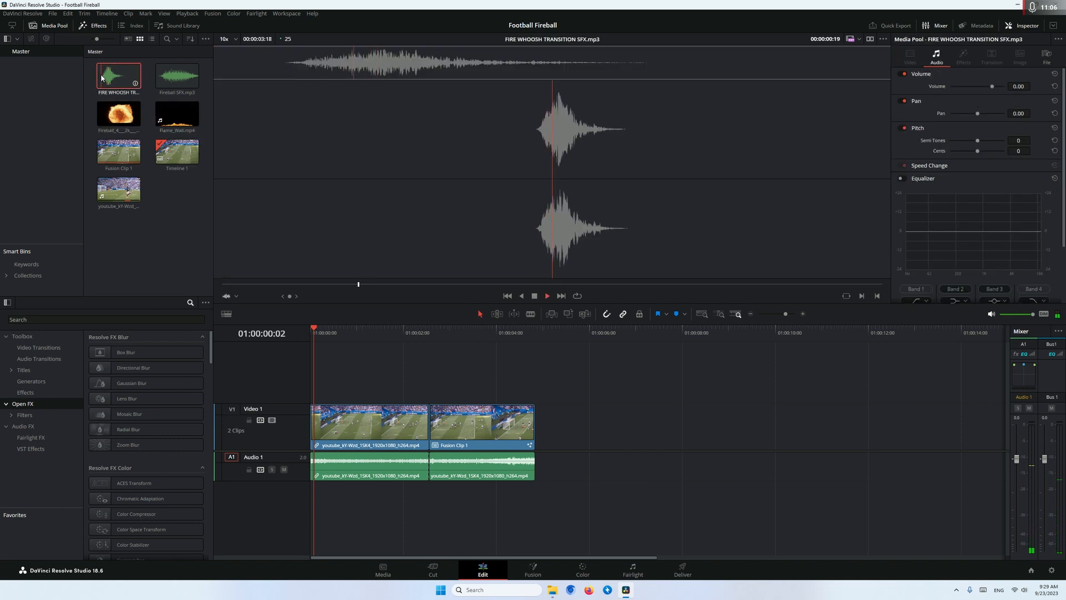
Place Fireball SFX.mp3 on a new audio track below Fusion Clip 1, starting 5 frames before that clip begins
{"action": "left_click", "coordinate": [158, 76]}
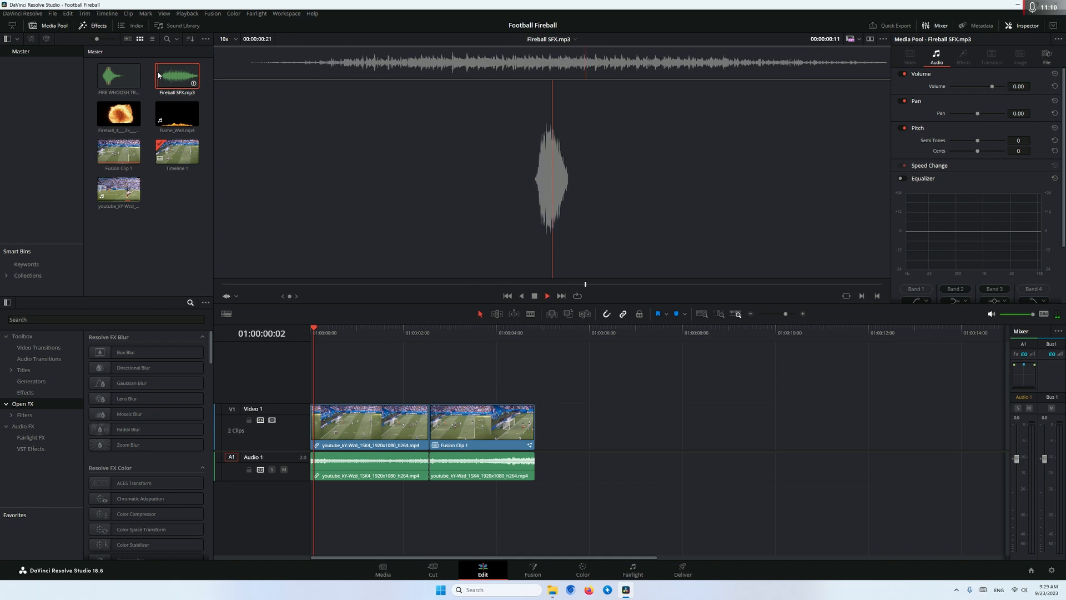
{"action": "left_click_drag", "start_coordinate": [163, 77], "coordinate": [447, 496]}
{"action": "left_click", "coordinate": [428, 340]}
{"action": "scroll", "coordinate": [547, 373], "scroll_direction": "up", "scroll_amount": 5}
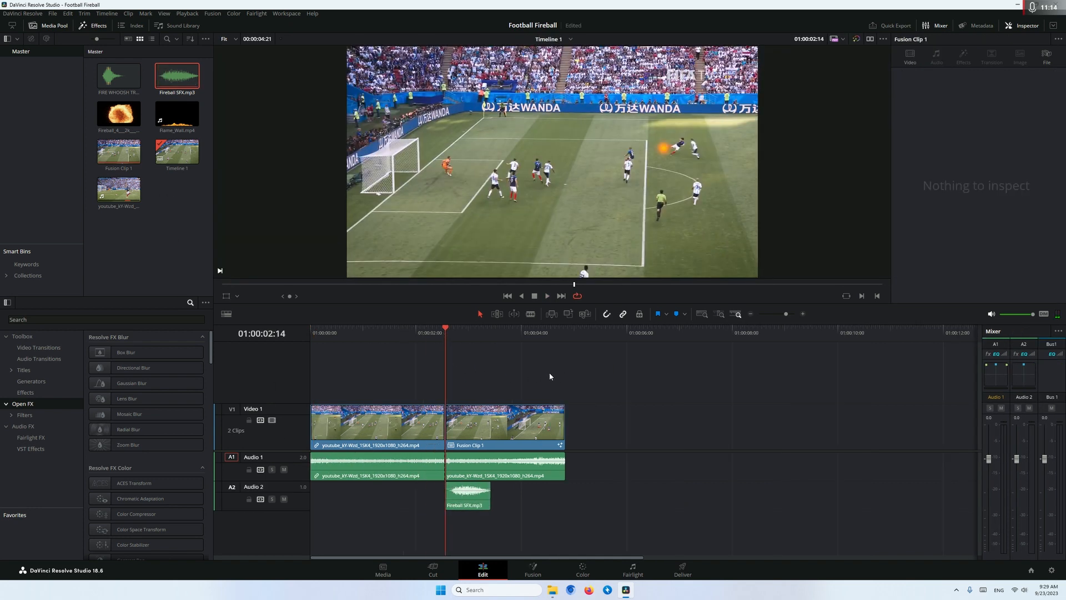
{"action": "left_click", "coordinate": [550, 499]}
{"action": "left_click_drag", "start_coordinate": [549, 500], "coordinate": [544, 499]}
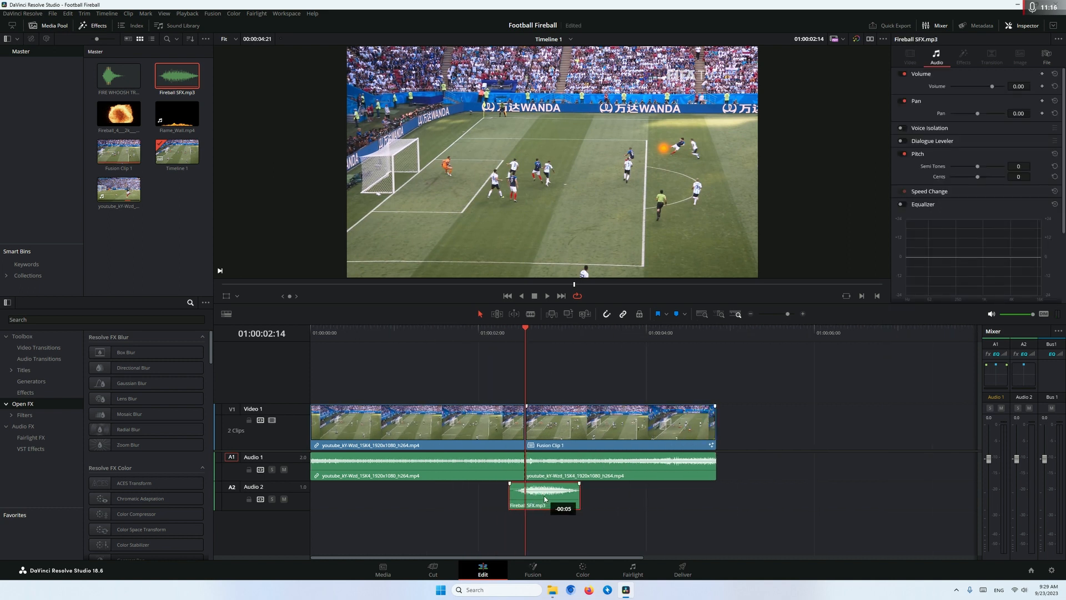
Add FIRE WHOOSH TRANSITION SFX.mp3 on a third audio track, starting where Fireball SFX.mp3 ends so it swells as the net ignites
{"action": "left_click_drag", "start_coordinate": [118, 75], "coordinate": [558, 525]}
{"action": "left_click_drag", "start_coordinate": [581, 332], "coordinate": [632, 331]}
{"action": "left_click_drag", "start_coordinate": [631, 527], "coordinate": [660, 527]}
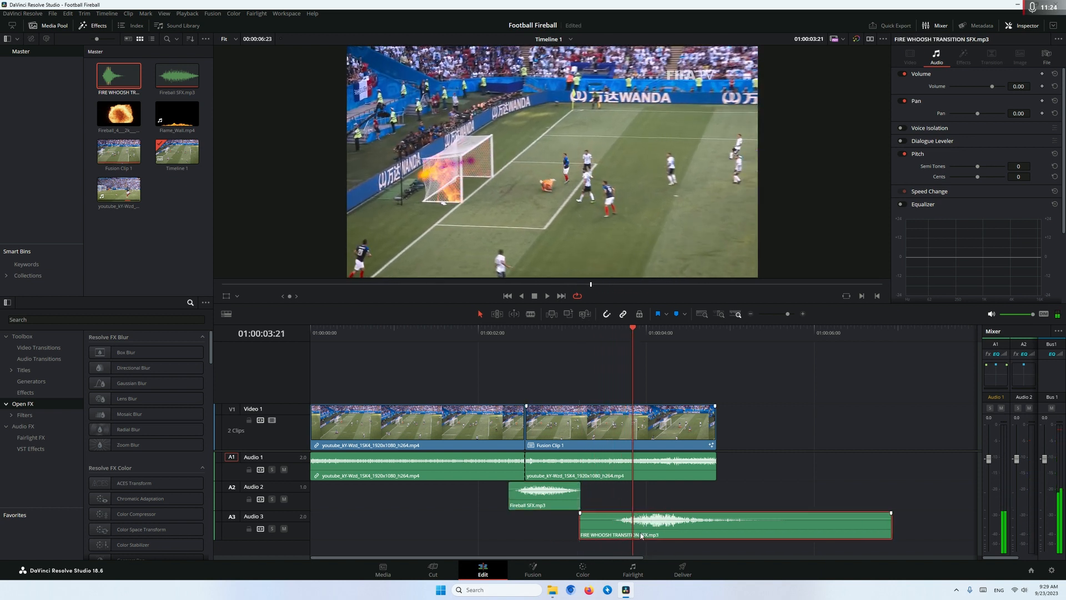
Set the volume of both fire sound clips to -5 and trim the end of the fire whoosh to the video's end
{"action": "left_click_drag", "start_coordinate": [463, 484], "coordinate": [713, 548]}
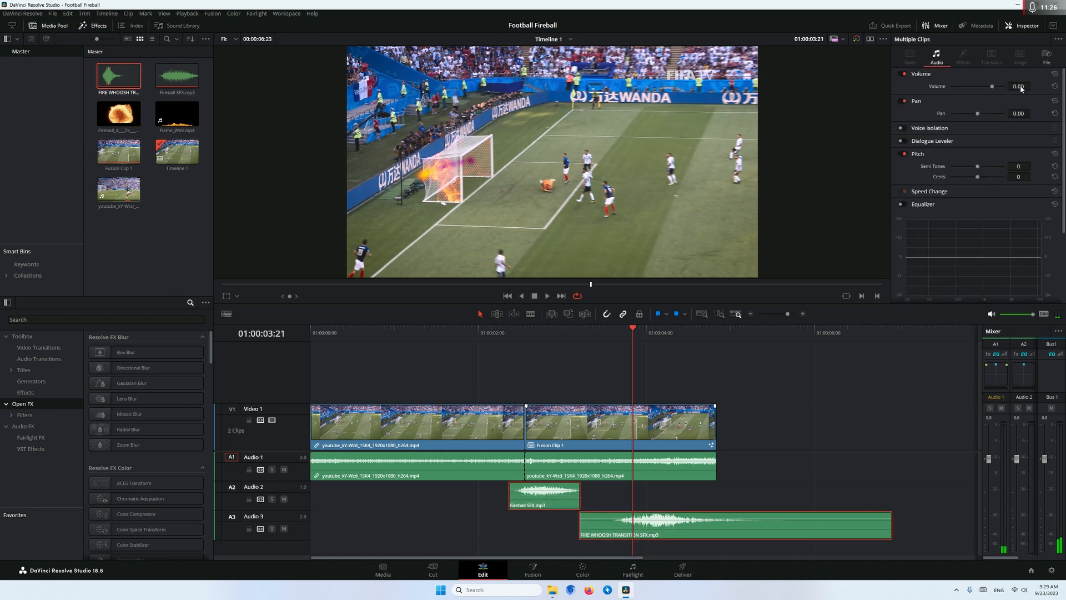
{"action": "type", "text": "-5"}
{"action": "key", "text": "Return"}
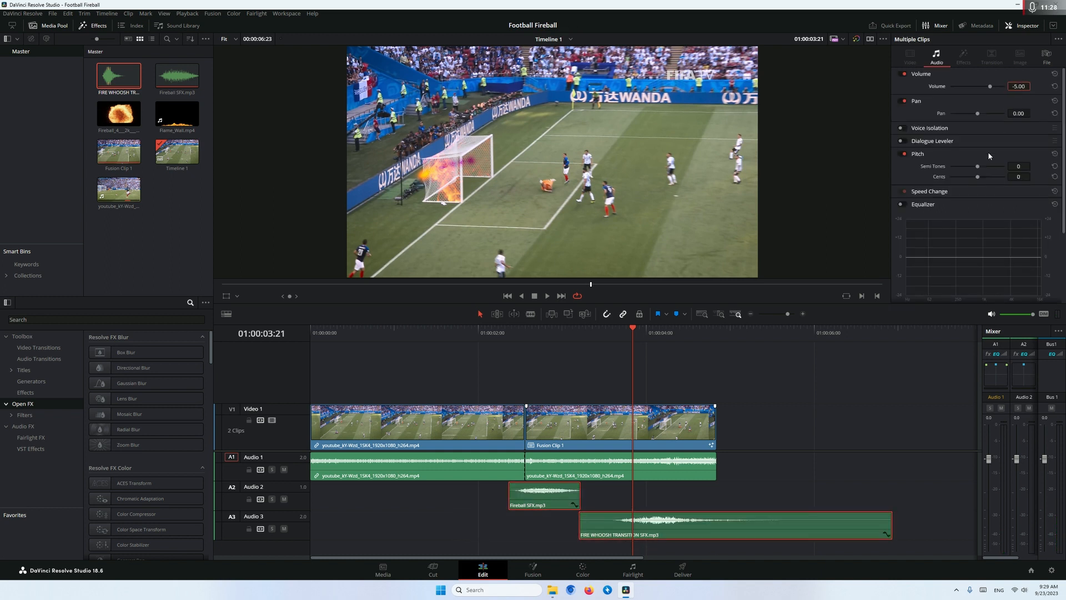
{"action": "left_click", "coordinate": [892, 467]}
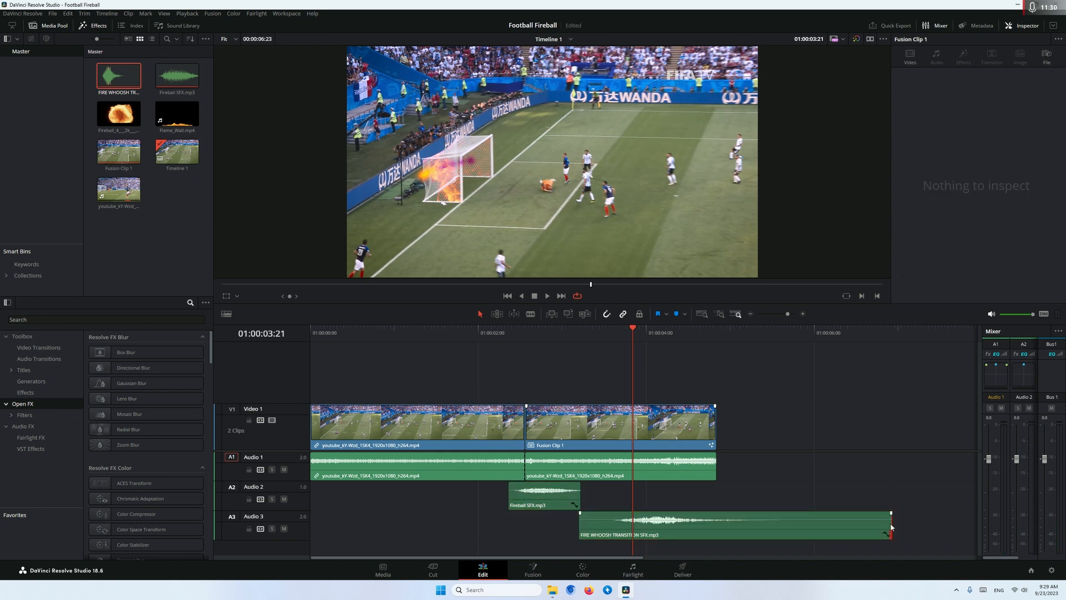
{"action": "left_click_drag", "start_coordinate": [890, 527], "coordinate": [717, 527]}
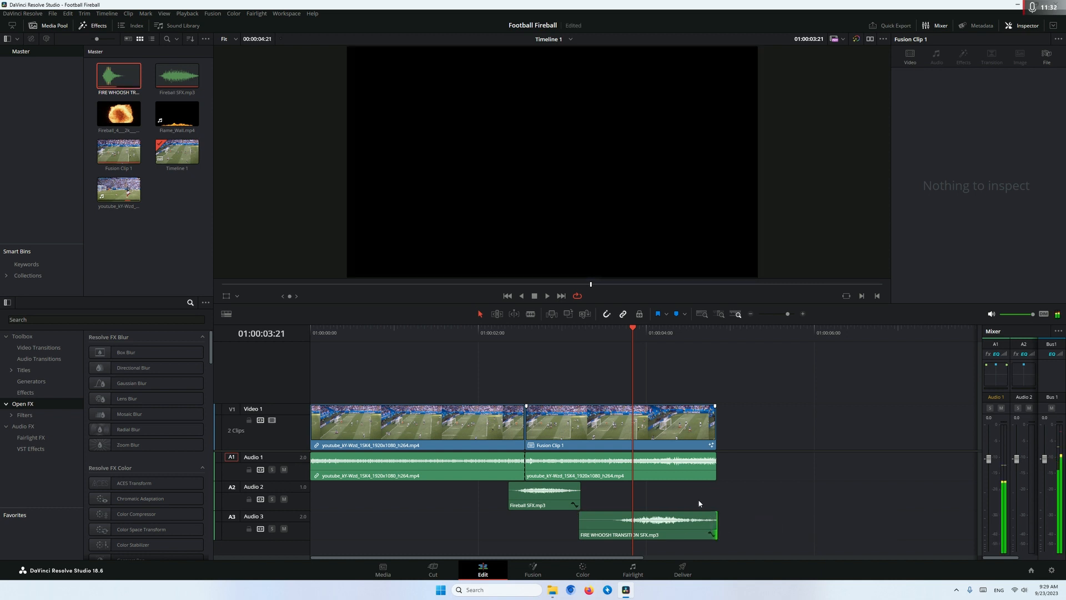
Play the timeline from the start in full screen to check the effect with its sound, and return to the editor
{"action": "key", "text": "Home"}
{"action": "key", "text": "p"}
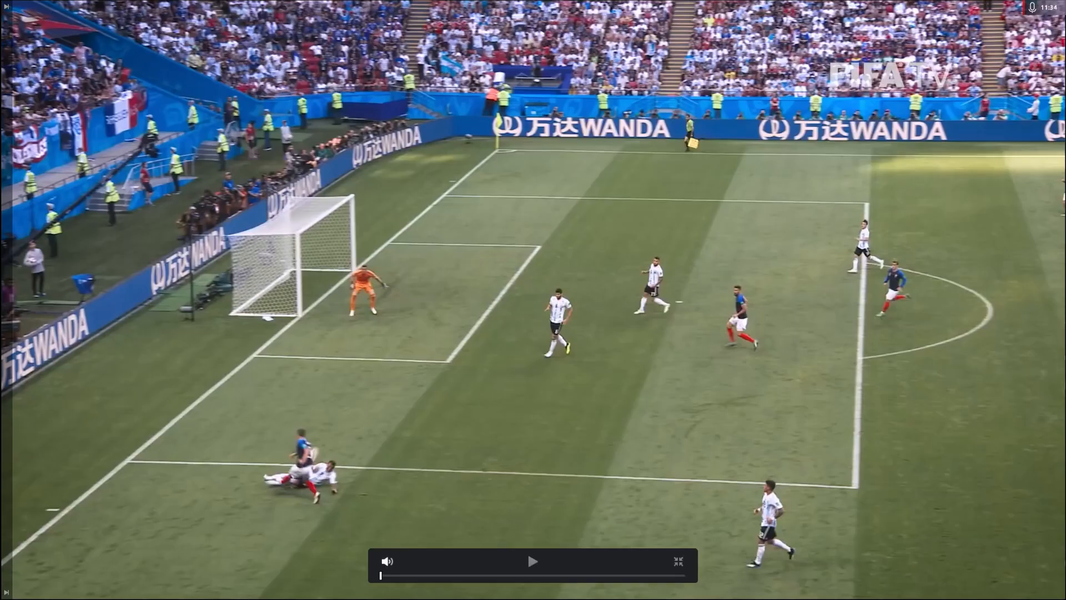
{"action": "key", "text": "space"}
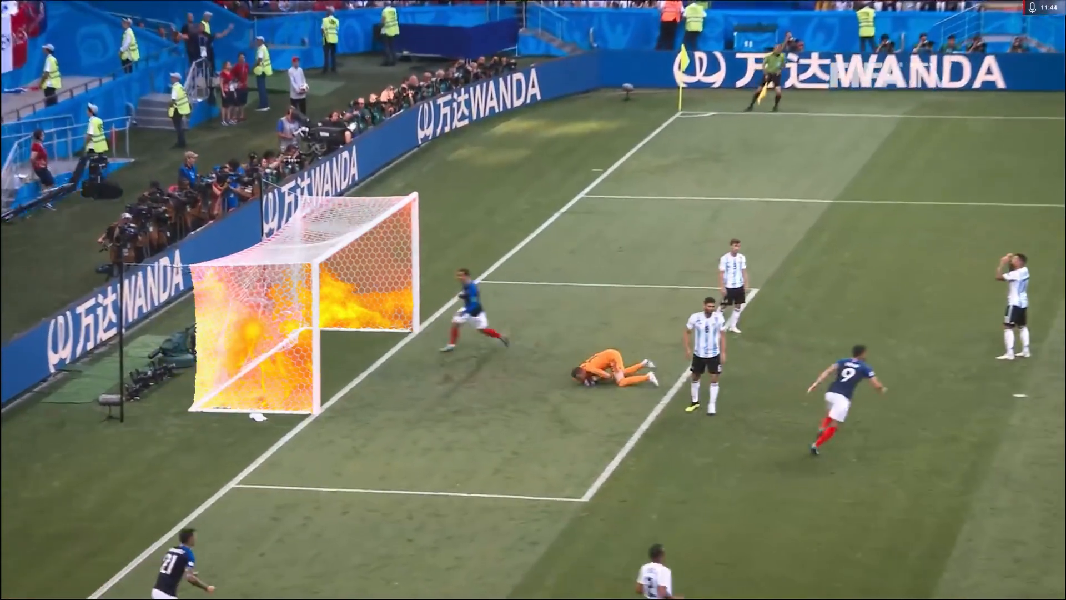
{"action": "key", "text": "Escape"}
{"action": "key", "text": "space"}
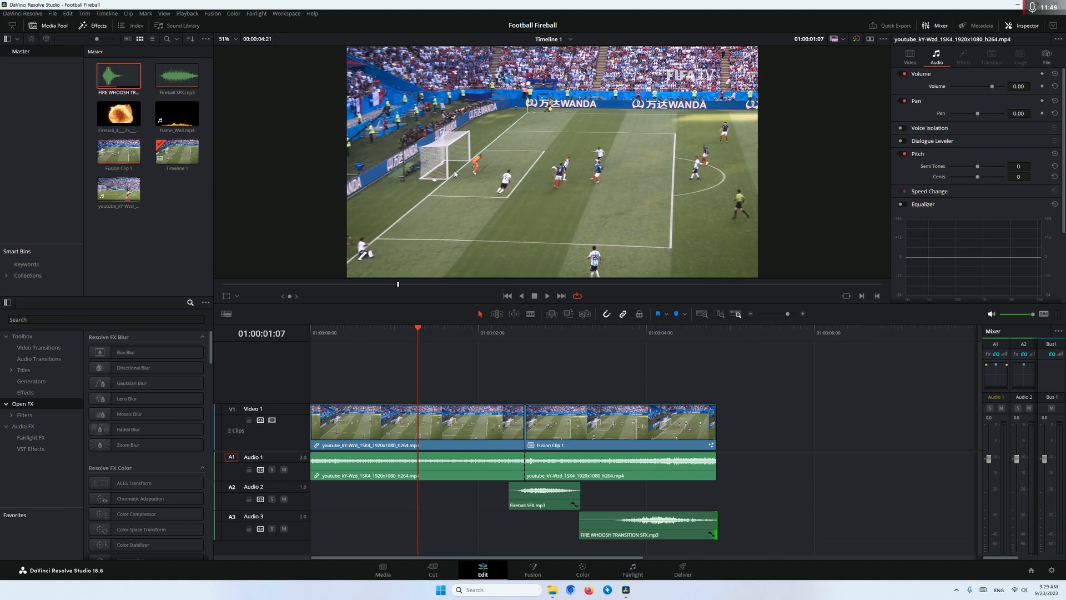
Render Fusion Clip 1 in place as QuickTime DNxHD, type 1080p 36 8-bit, into the Media folder
{"action": "left_click", "coordinate": [596, 428]}
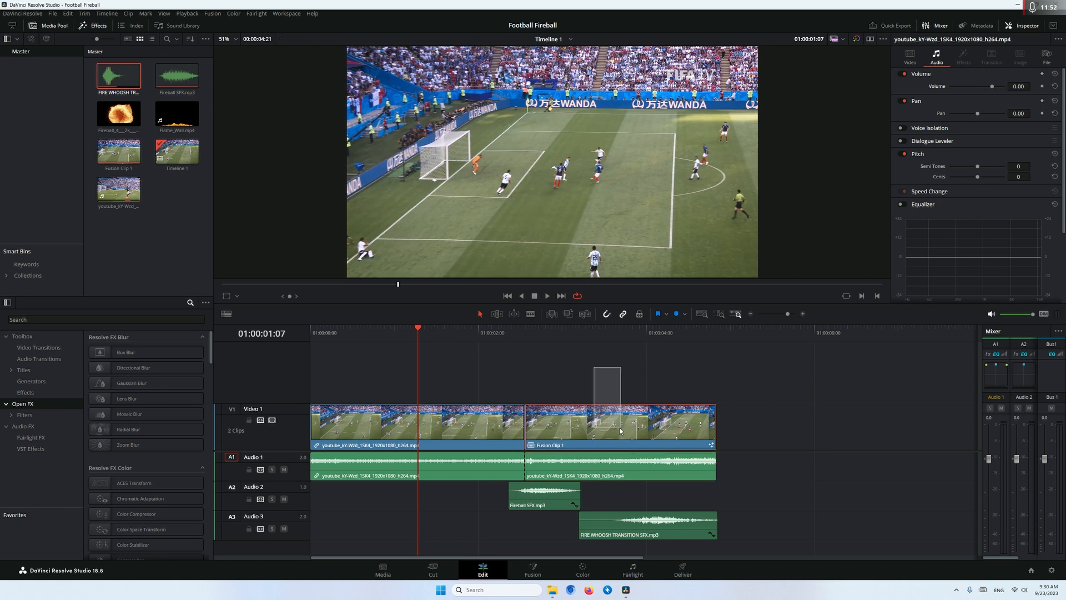
{"action": "right_click", "coordinate": [597, 426]}
{"action": "left_click", "coordinate": [642, 198]}
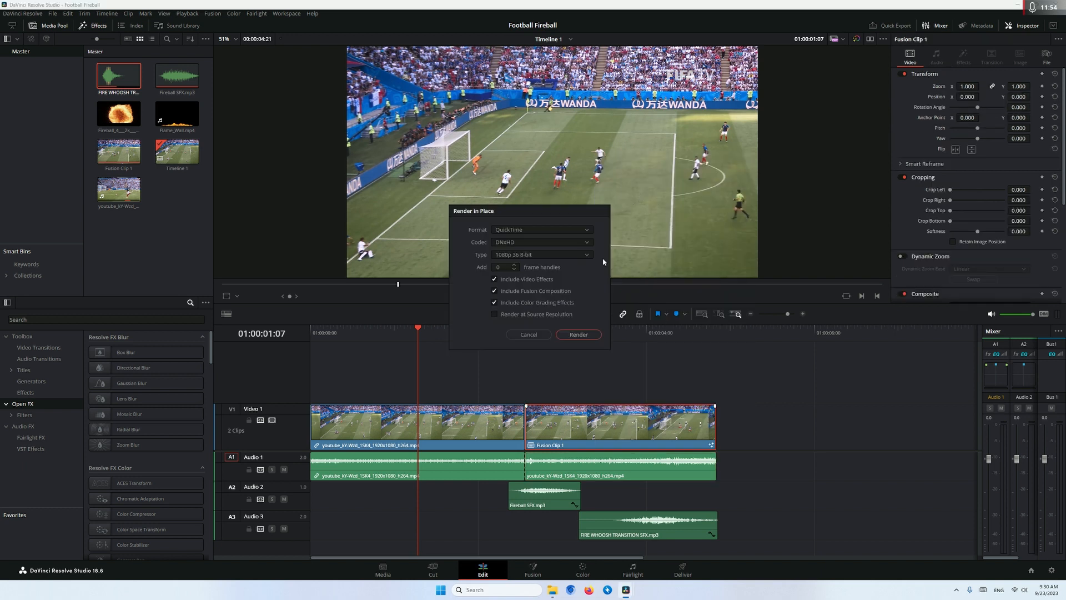
{"action": "left_click", "coordinate": [579, 334]}
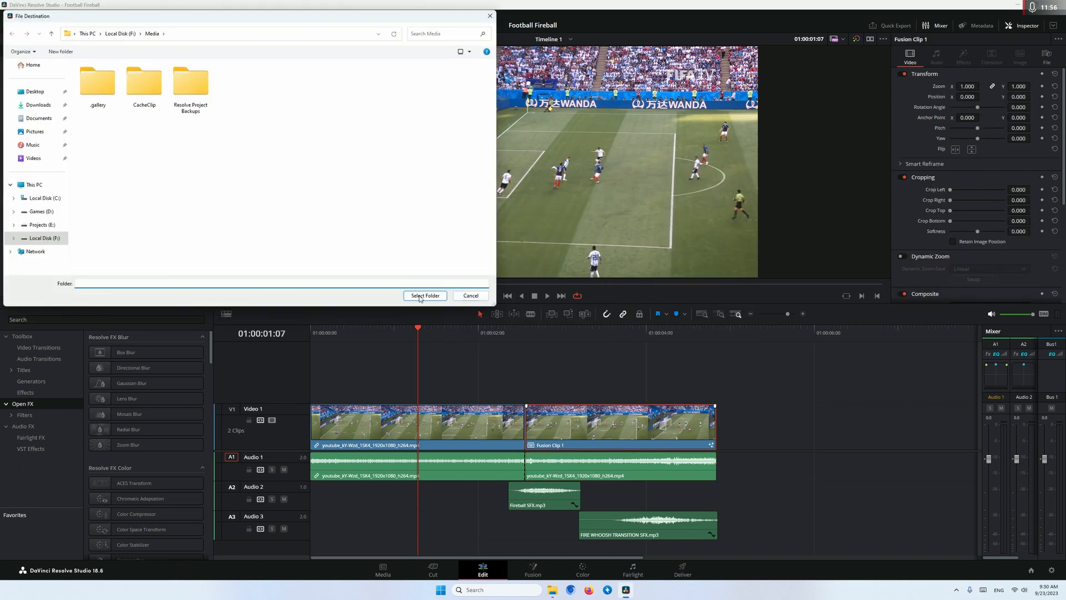
{"action": "left_click", "coordinate": [425, 296]}
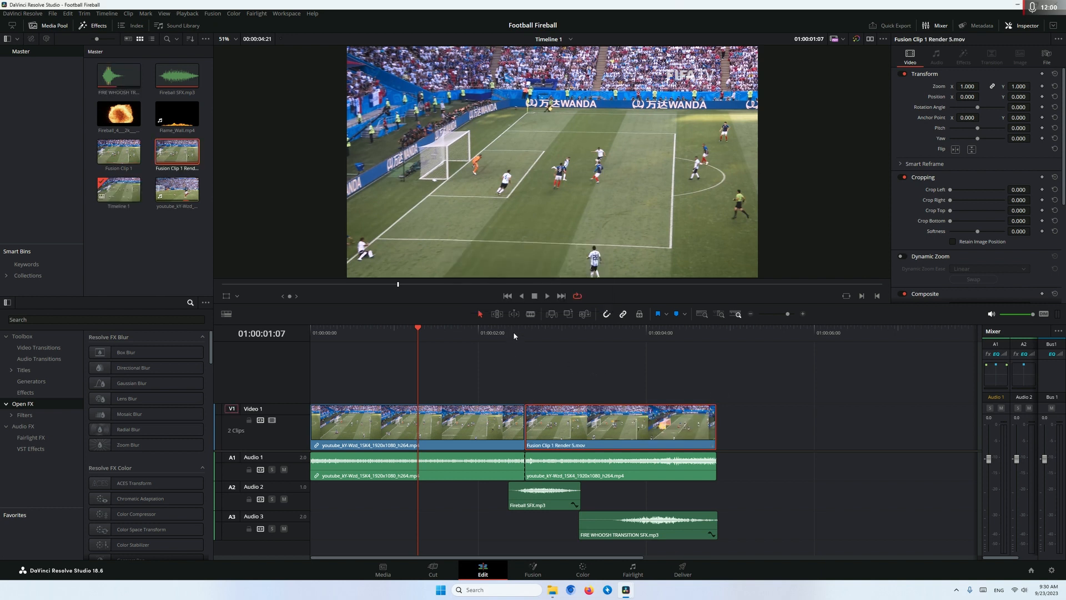
Split the rendered fireball clip at 01:00:03:21, where the net ignites, and again at about 01:00:04:02
{"action": "scroll", "coordinate": [731, 386], "scroll_direction": "up", "scroll_amount": 2}
{"action": "left_click_drag", "start_coordinate": [699, 389], "coordinate": [522, 383]}
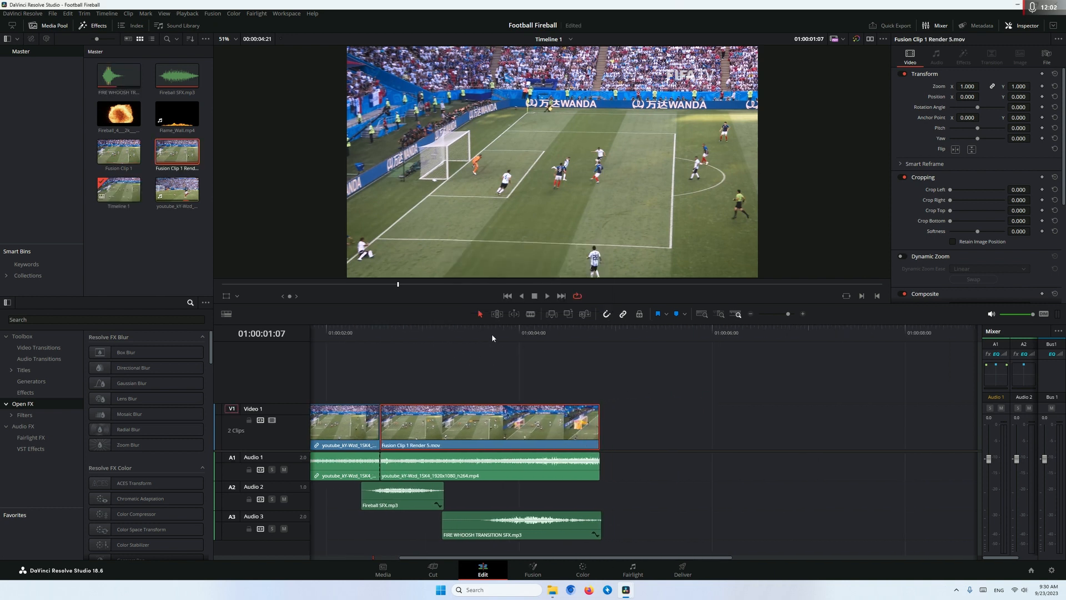
{"action": "left_click", "coordinate": [485, 334]}
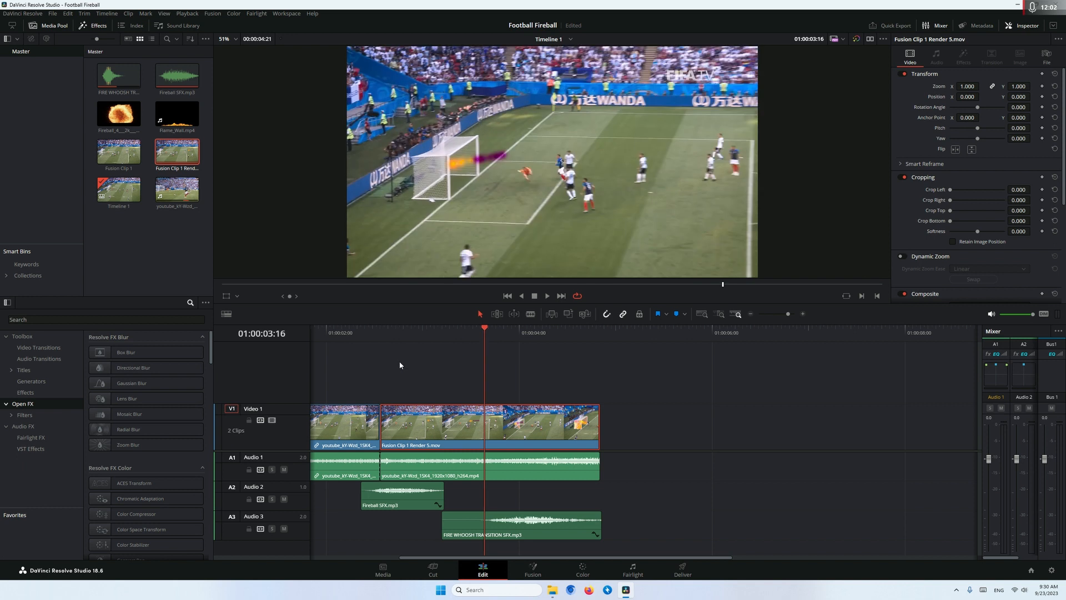
{"action": "left_click", "coordinate": [495, 333]}
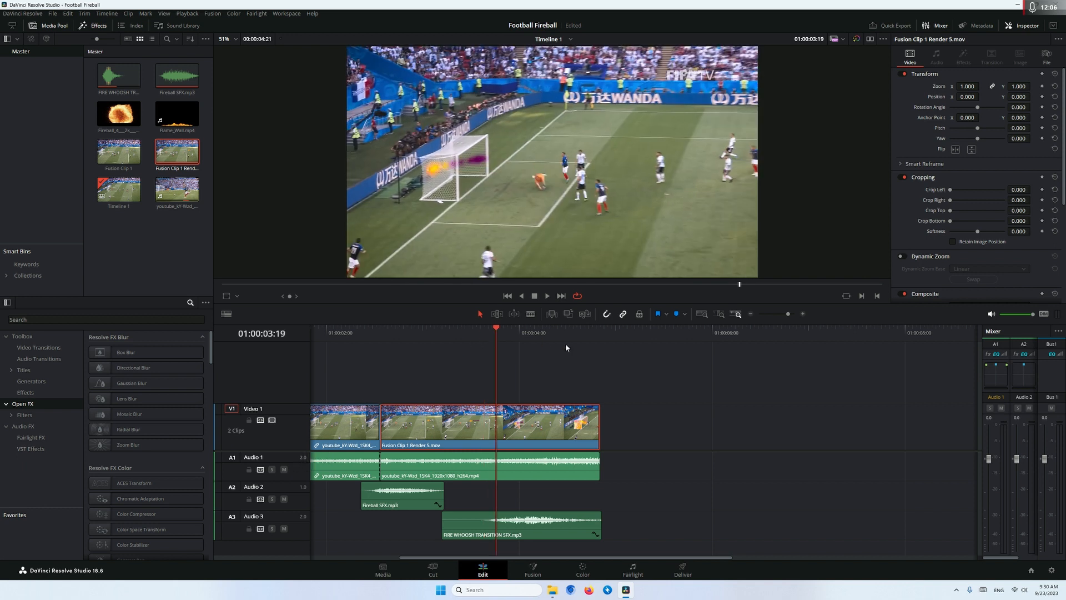
{"action": "key", "text": "space"}
{"action": "key", "text": "b"}
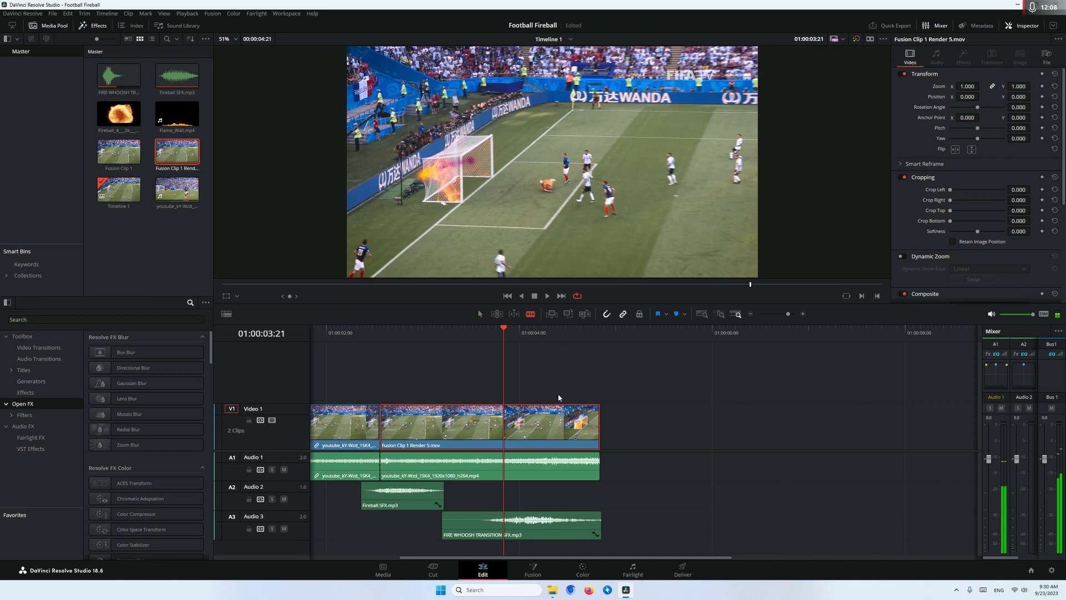
{"action": "left_click", "coordinate": [504, 420]}
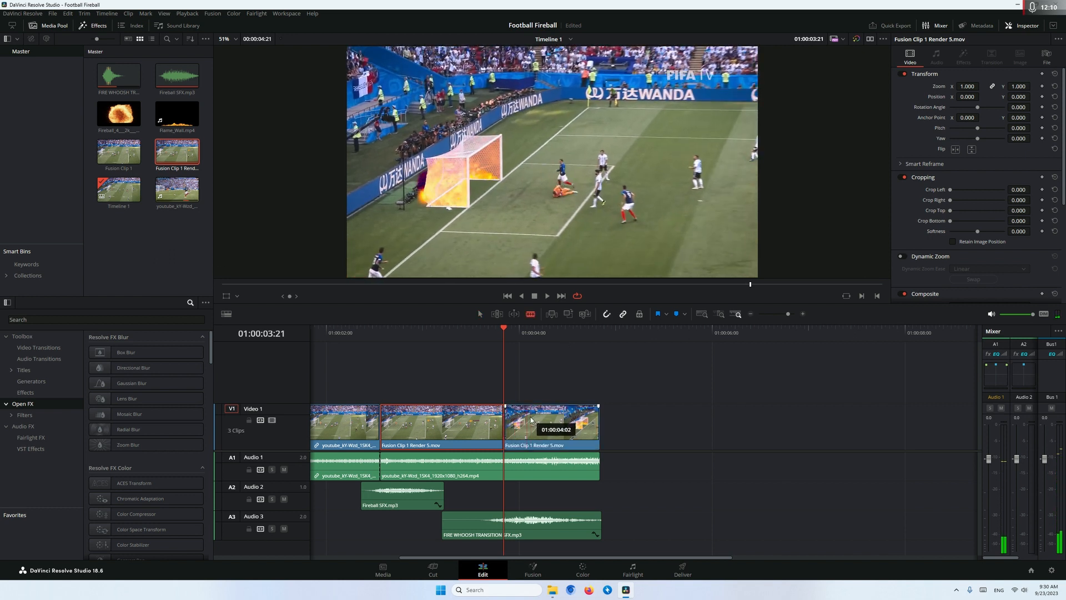
{"action": "left_click", "coordinate": [526, 420]}
{"action": "key", "text": "a"}
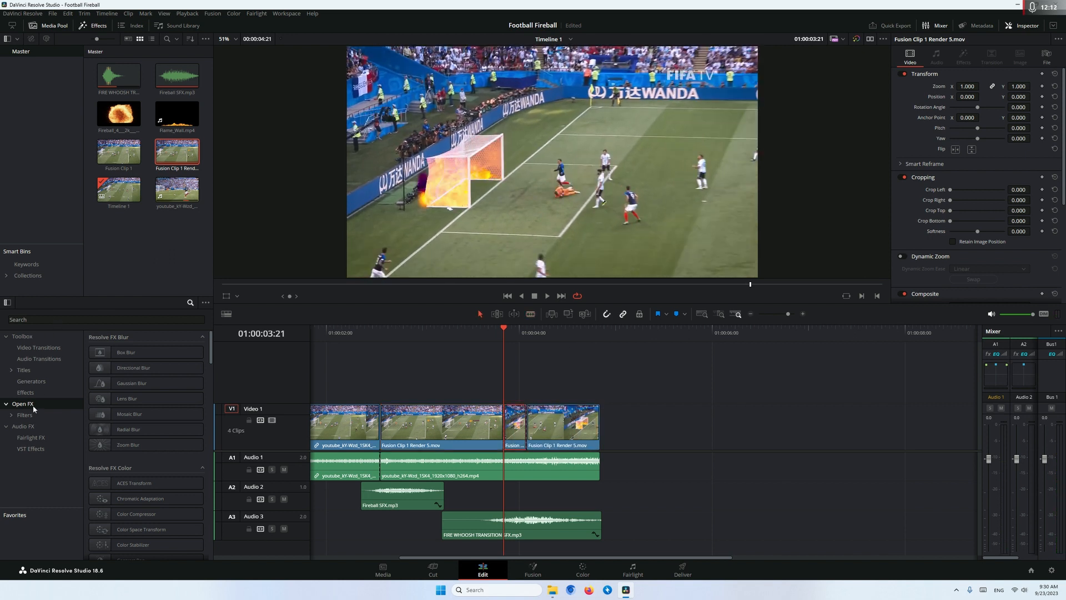
Apply Camera Shake to the short clip between the two cuts, with Motion Scale 2, Speed Scale 2 and Motion Blur 1
{"action": "type", "text": "camer"}
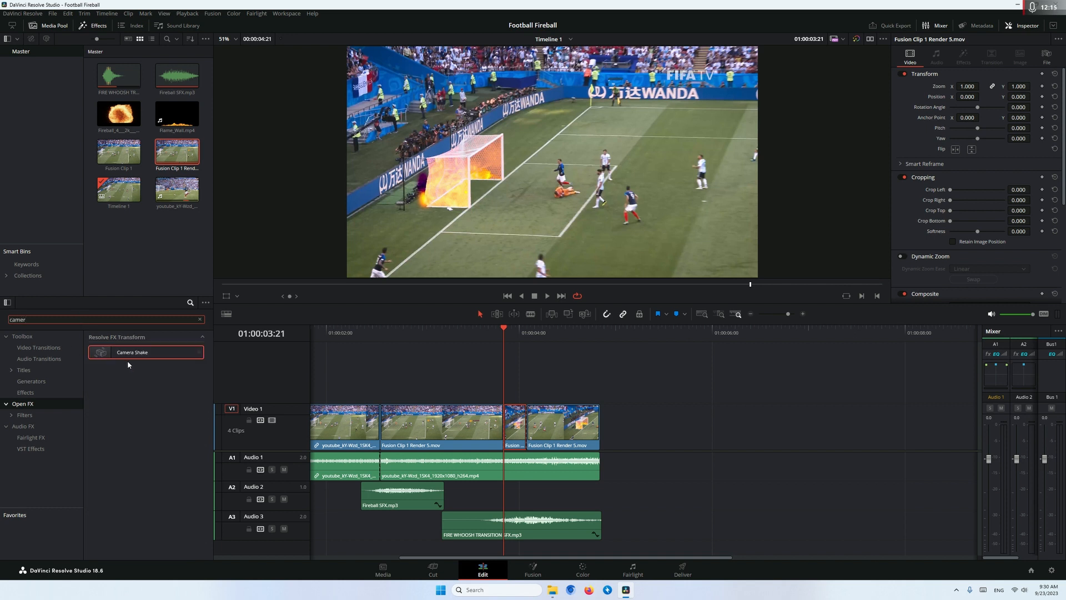
{"action": "left_click_drag", "start_coordinate": [127, 364], "coordinate": [514, 420]}
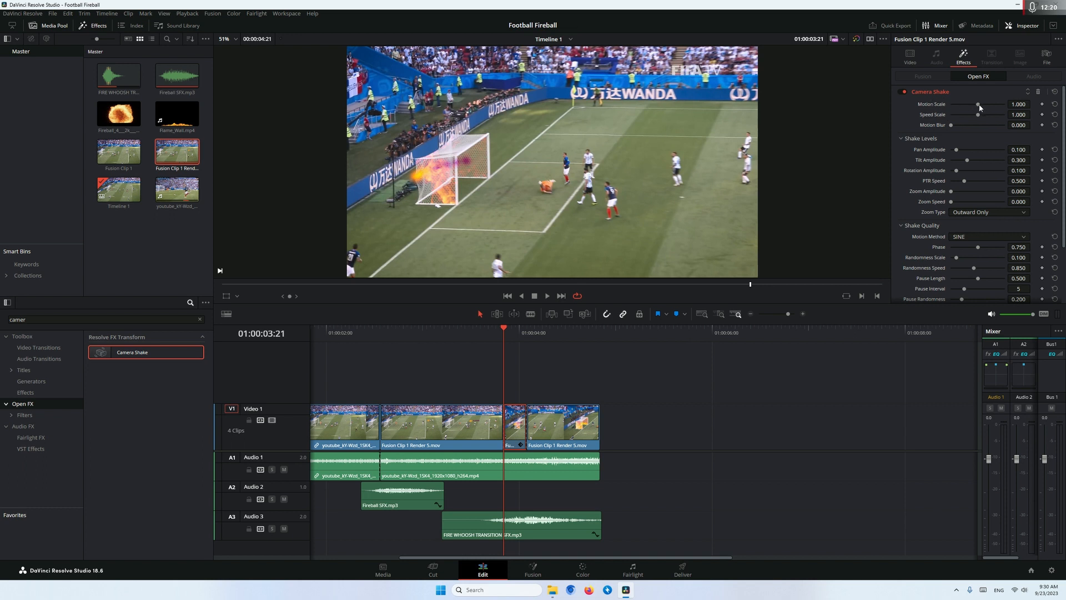
{"action": "left_click_drag", "start_coordinate": [979, 106], "coordinate": [1060, 106]}
{"action": "left_click_drag", "start_coordinate": [978, 114], "coordinate": [1048, 118]}
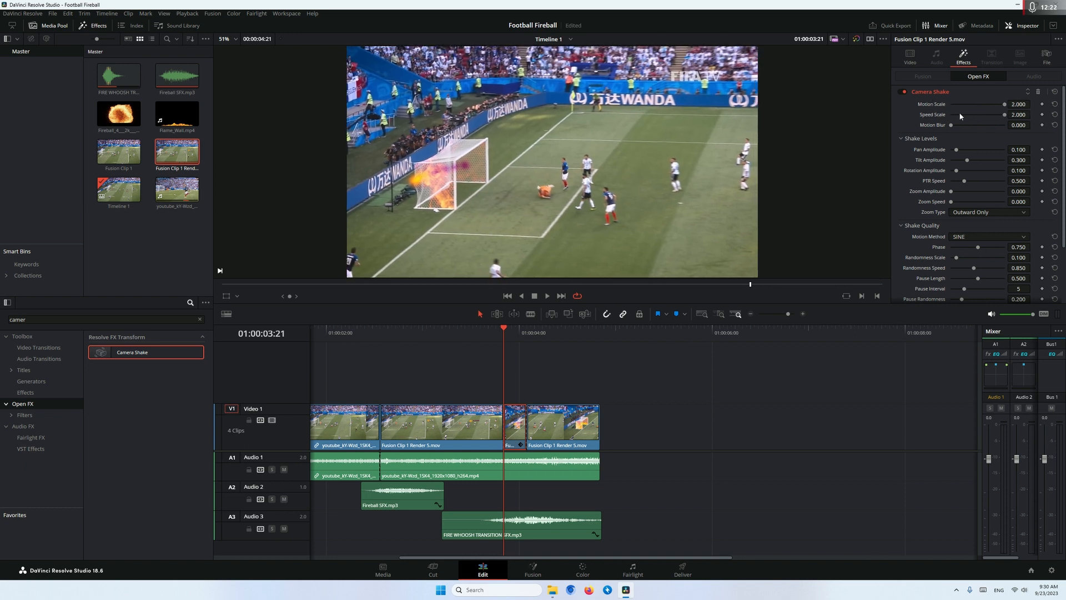
{"action": "left_click_drag", "start_coordinate": [975, 126], "coordinate": [1057, 125]}
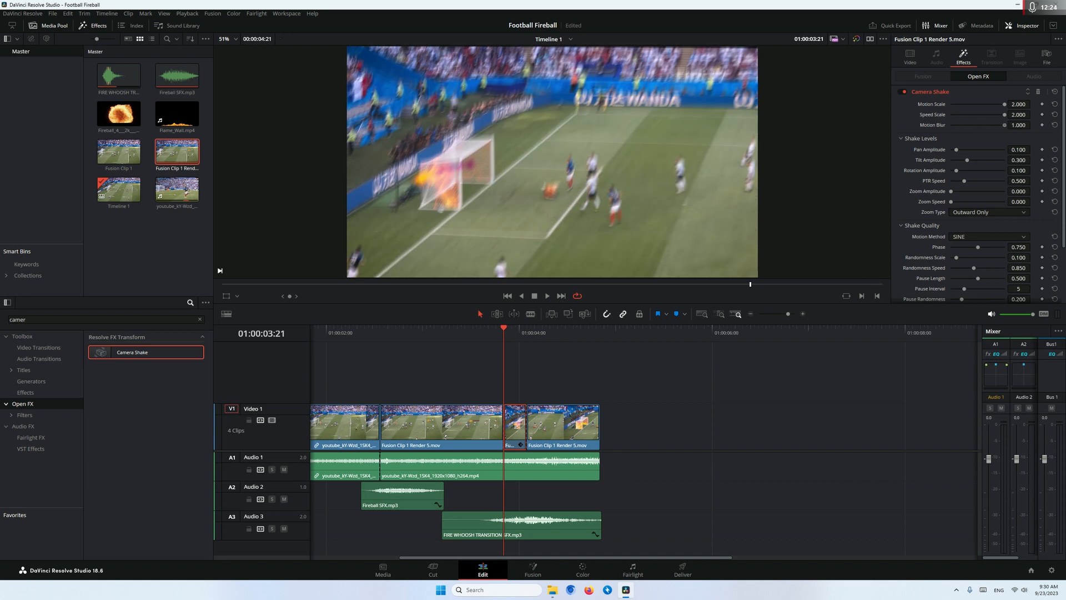
Review the whole timeline in full screen from the beginning, with the camera shake on the net's ignition
{"action": "left_click_drag", "start_coordinate": [581, 335], "coordinate": [256, 337]}
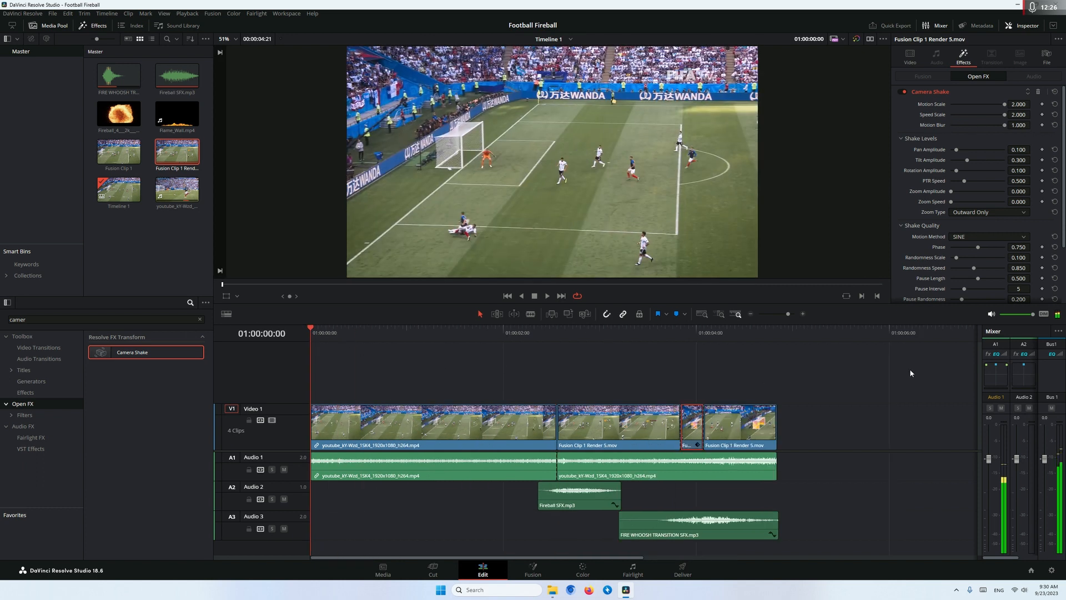
{"action": "left_click", "coordinate": [909, 368]}
{"action": "key", "text": "ctrl+f"}
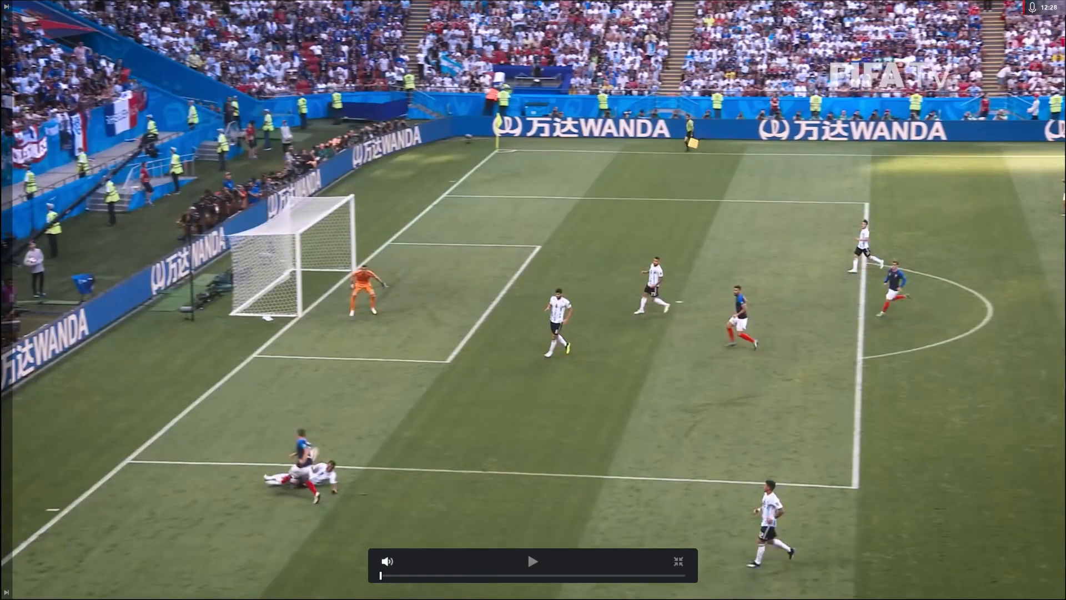
{"action": "left_click", "coordinate": [528, 555]}
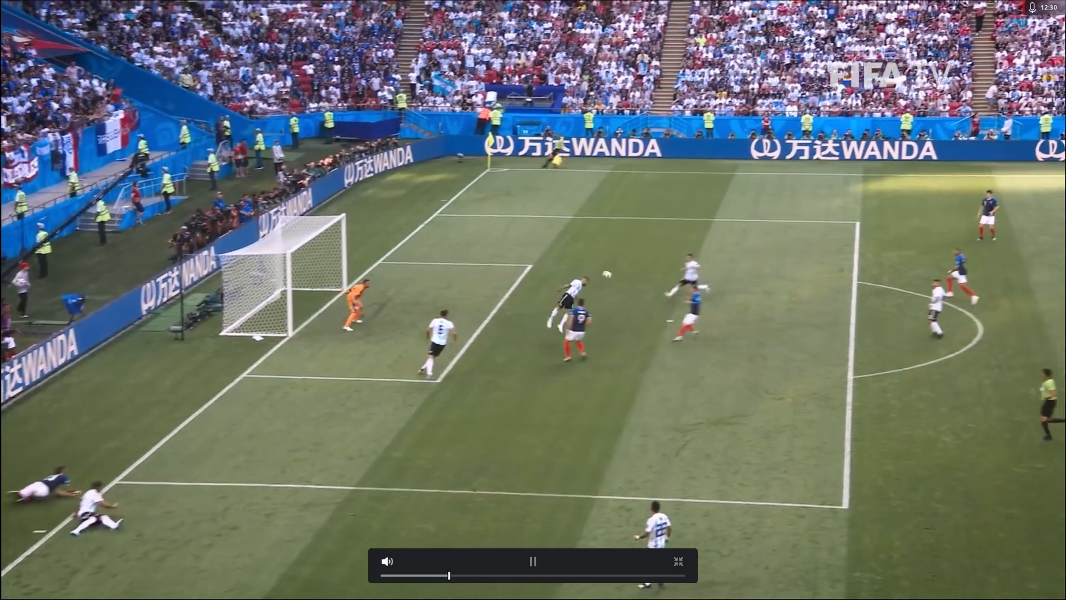